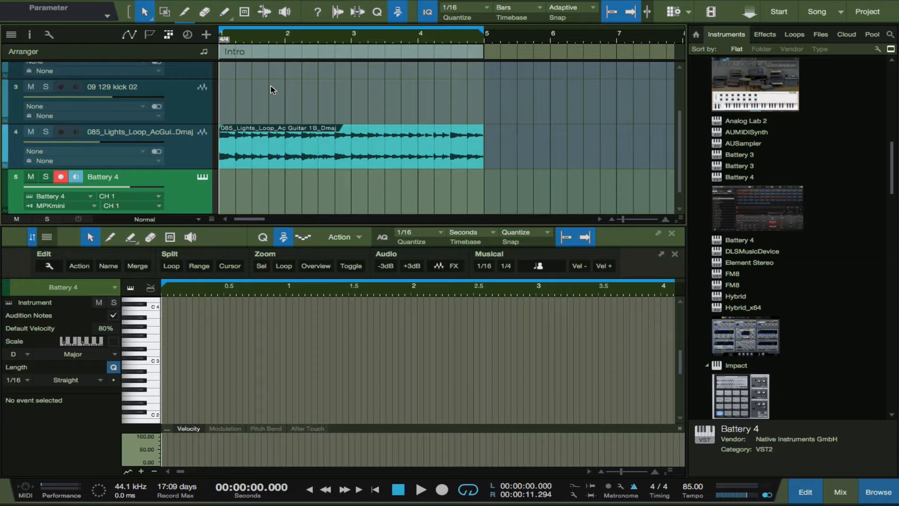
Play back the acoustic guitar loop through the Intro while looking over the tracks, and stop.
key(space)
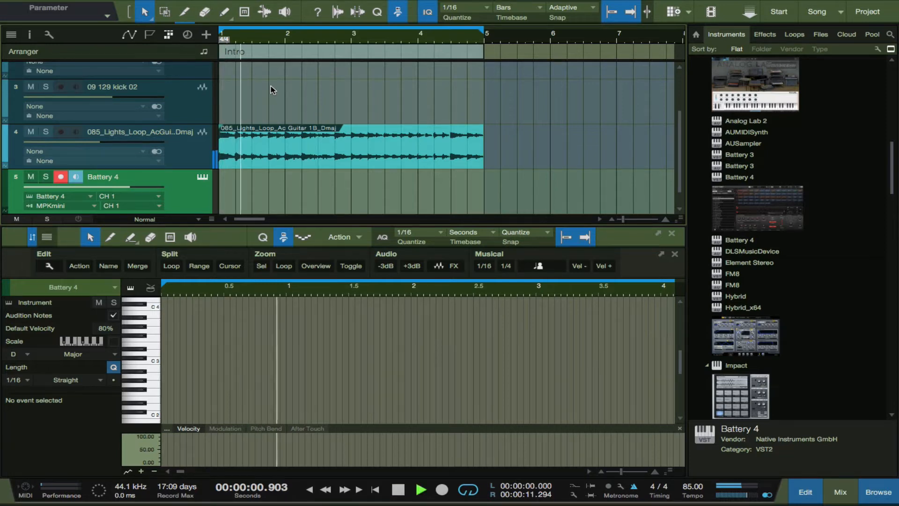
scroll(271, 86, down, 1)
scroll(271, 85, up, 4)
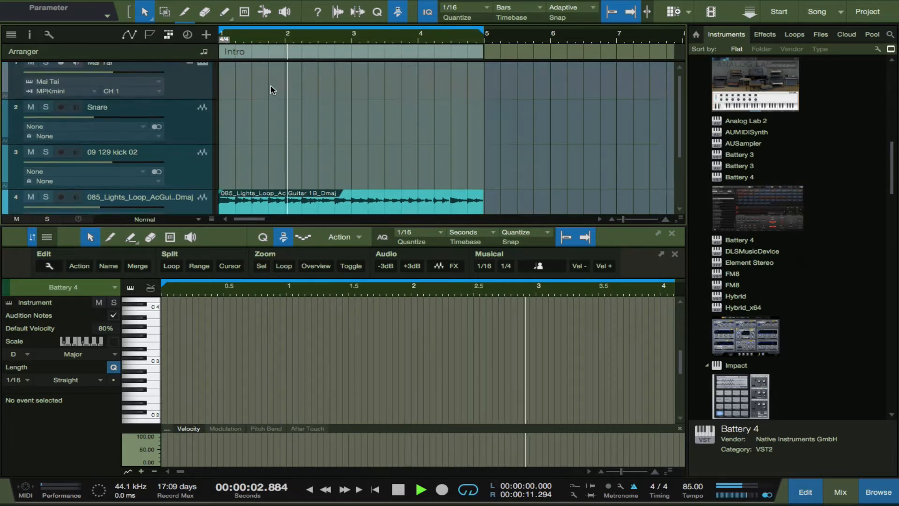
scroll(271, 86, down, 4)
scroll(271, 86, up, 1)
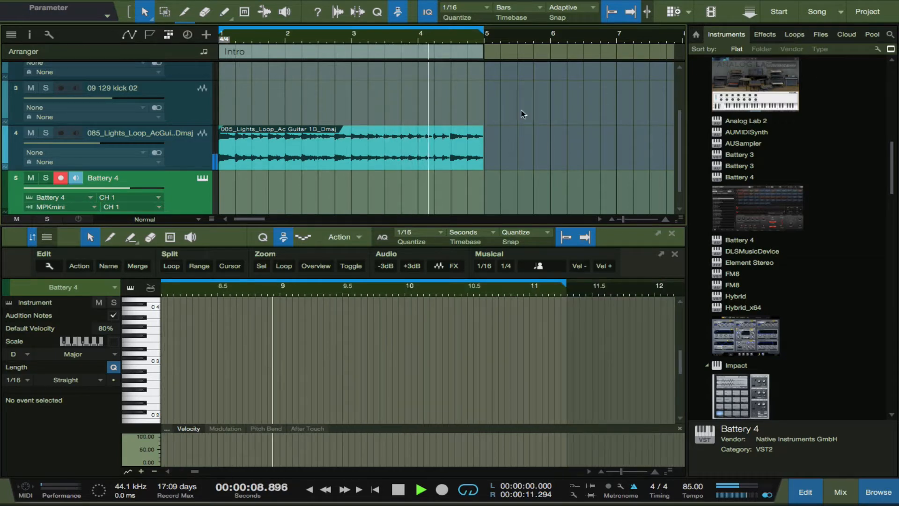
key(space)
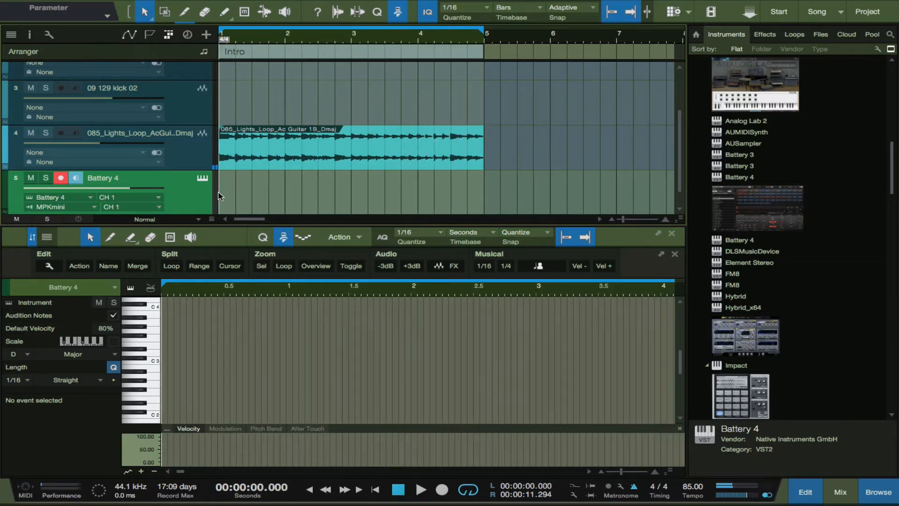
Load the Hardkore Gothik Kit in the Battery 4 instrument on track 5, after trying the DrumTraks Kit.
click(203, 180)
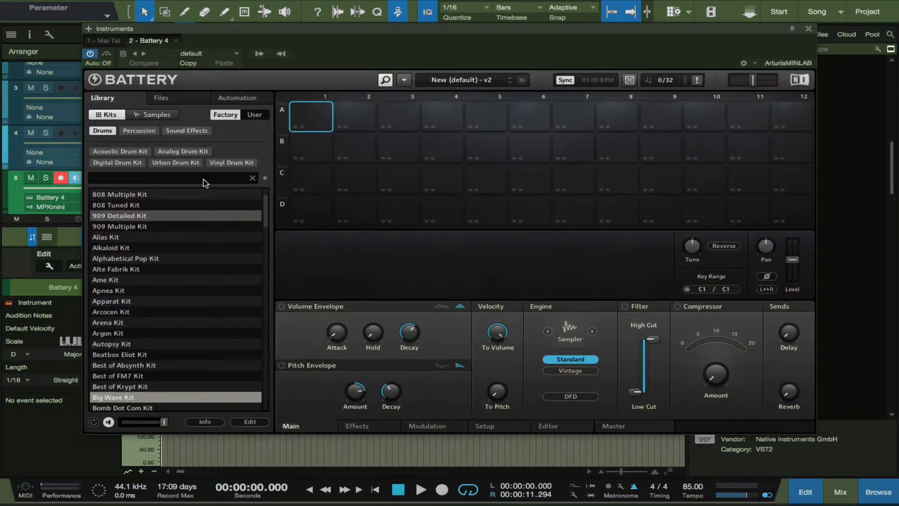
scroll(132, 318, down, 6)
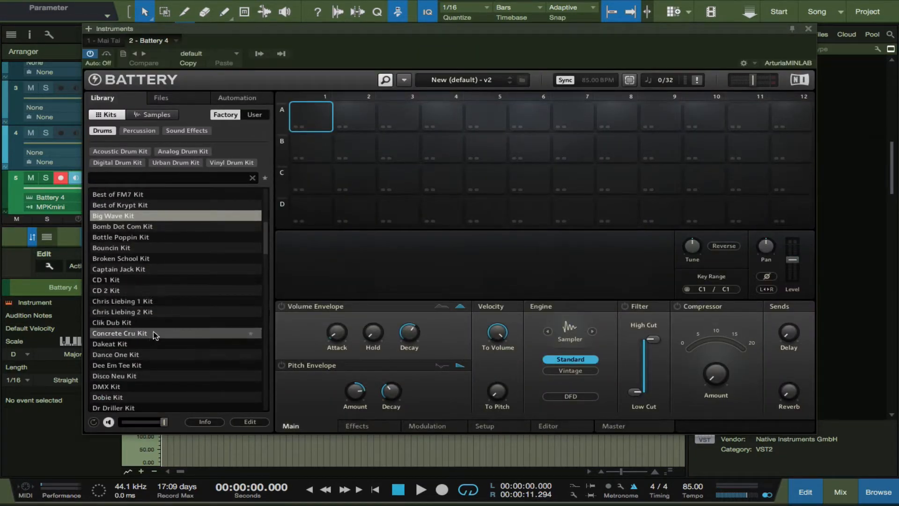
scroll(154, 331, down, 3)
double_click(153, 333)
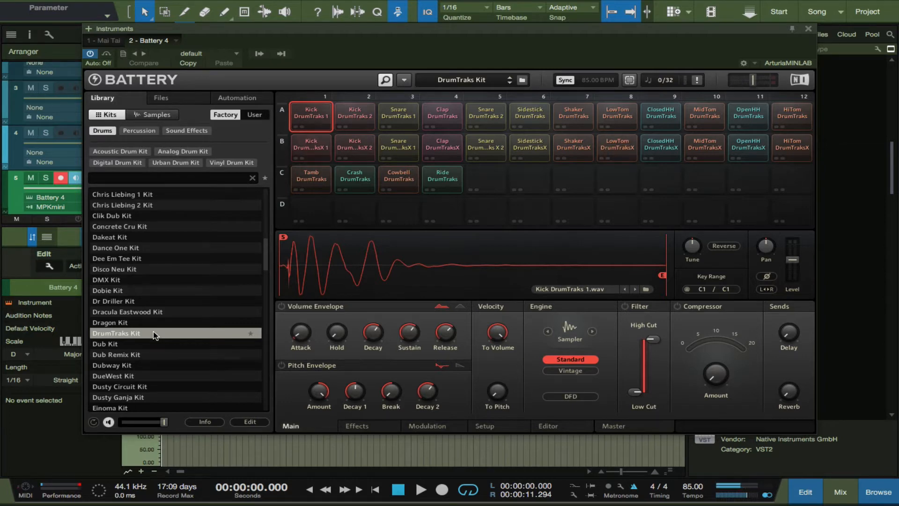
scroll(154, 334, down, 7)
click(155, 333)
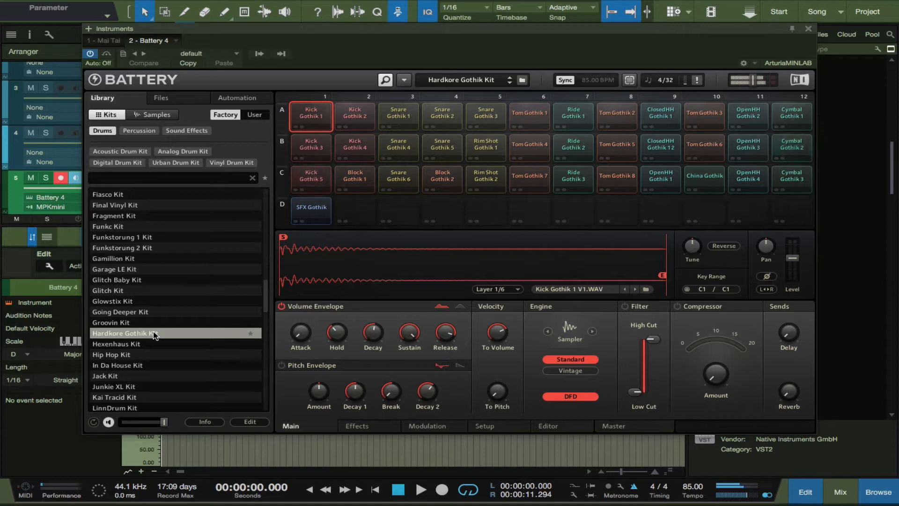
Lower the Battery 4 track's volume to -12.0 and place the instrument window below the track list.
drag(589, 32, 609, 234)
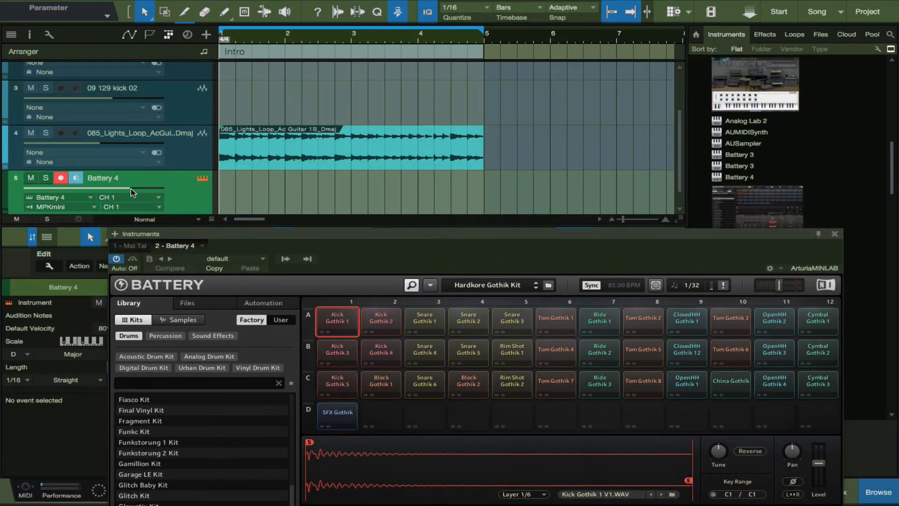
drag(132, 192, 92, 195)
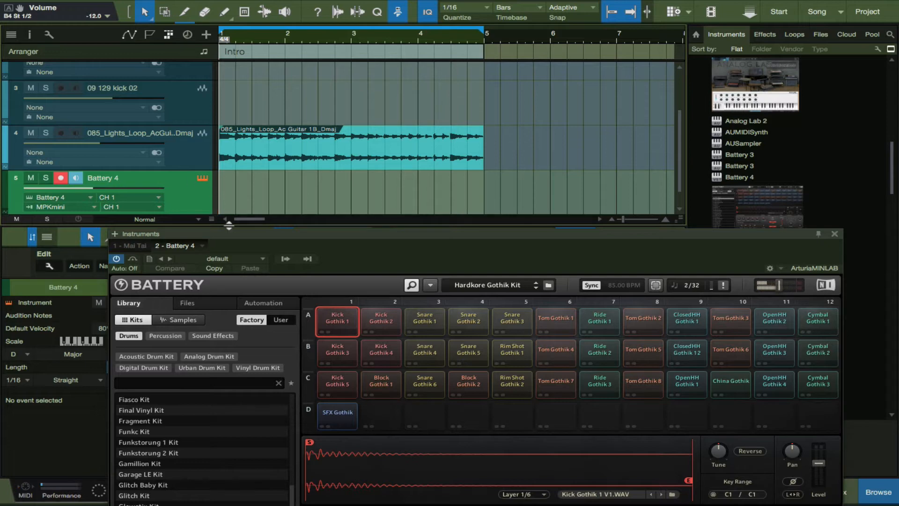
drag(233, 236, 186, 249)
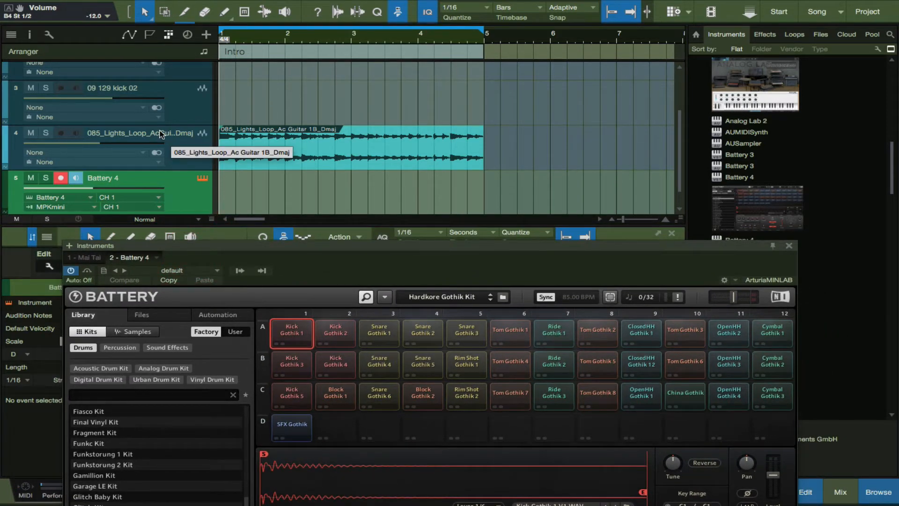
Start and stop a first recording on the Battery 4 track, and turn on the metronome's precount.
key(KP_Multiply)
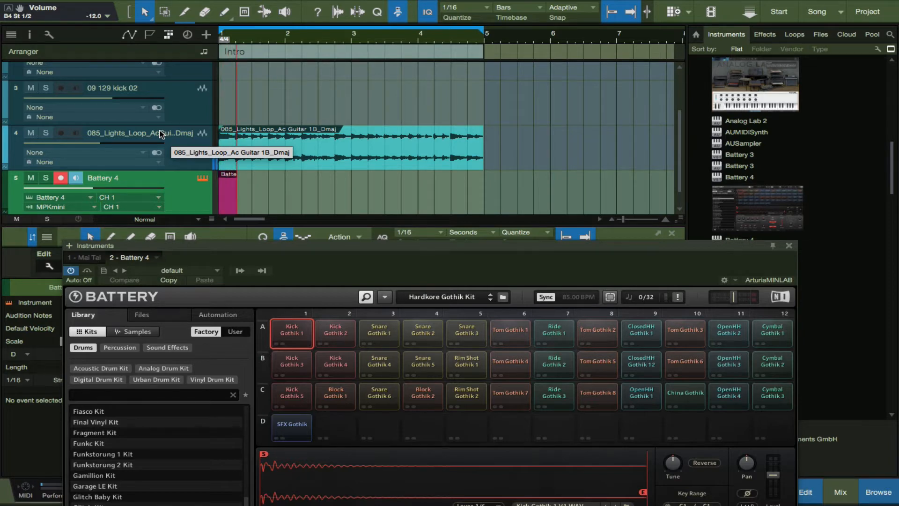
key(space)
key(F11)
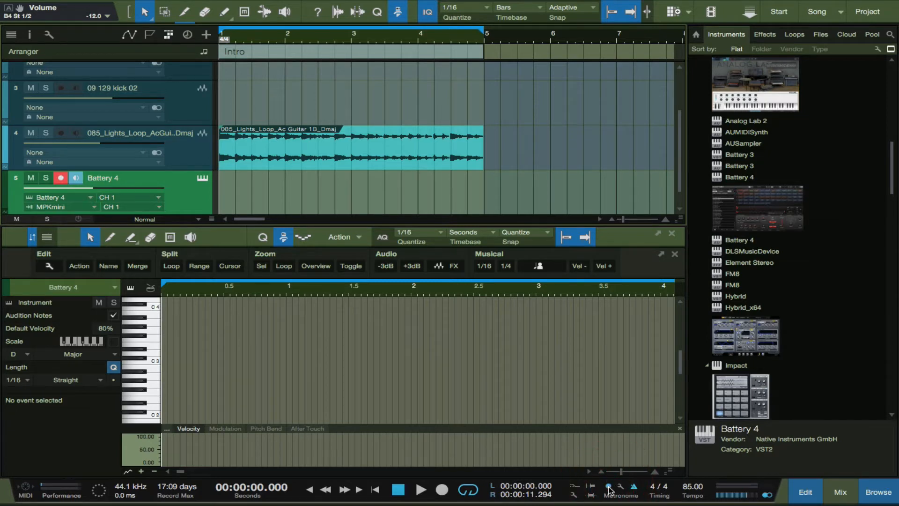
key(F11)
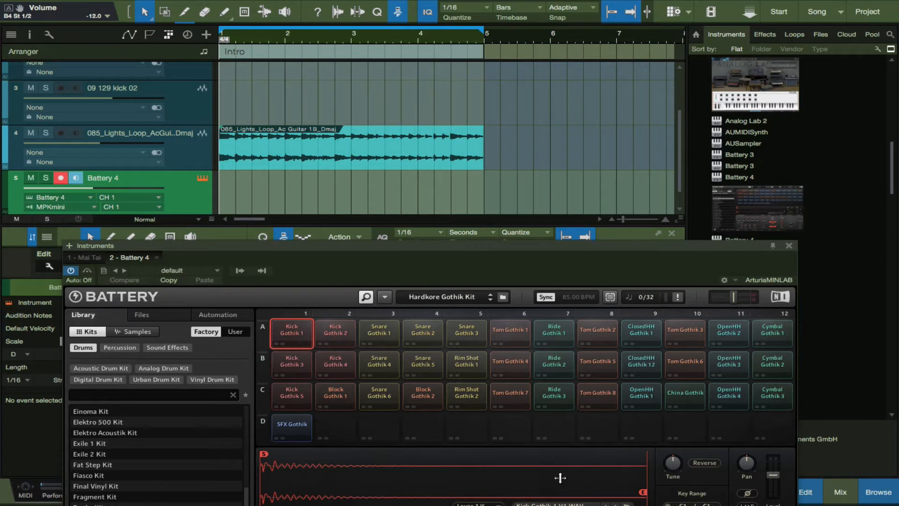
Record a C 2 kick part across the four-bar Intro on the Battery 4 track and set its quantize value to 1/8.
key(KP_Multiply)
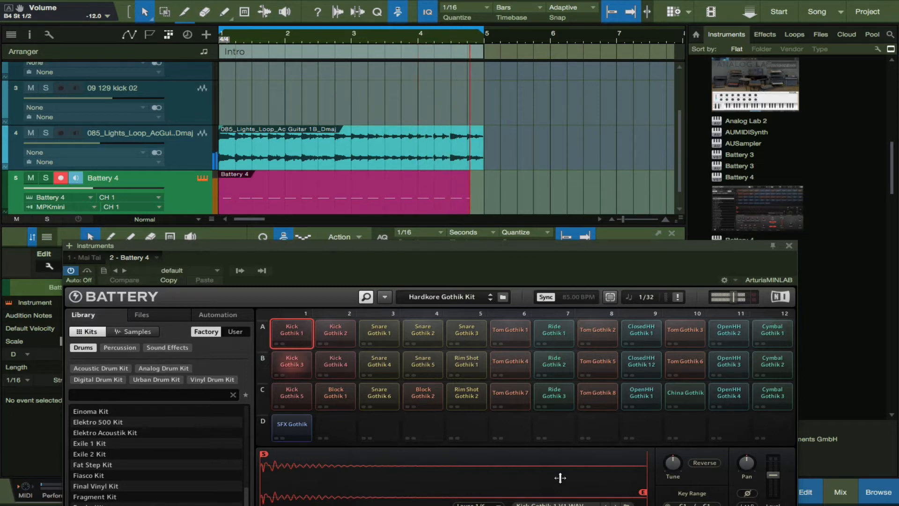
key(space)
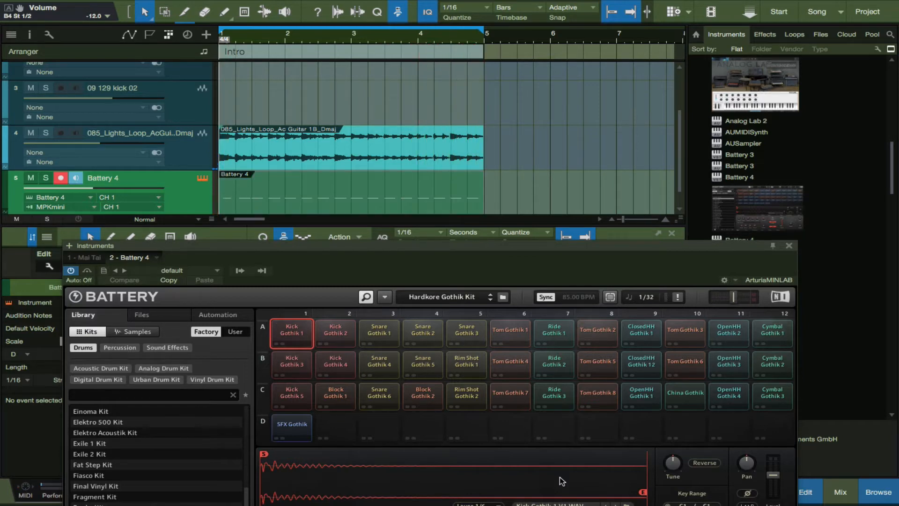
click(441, 210)
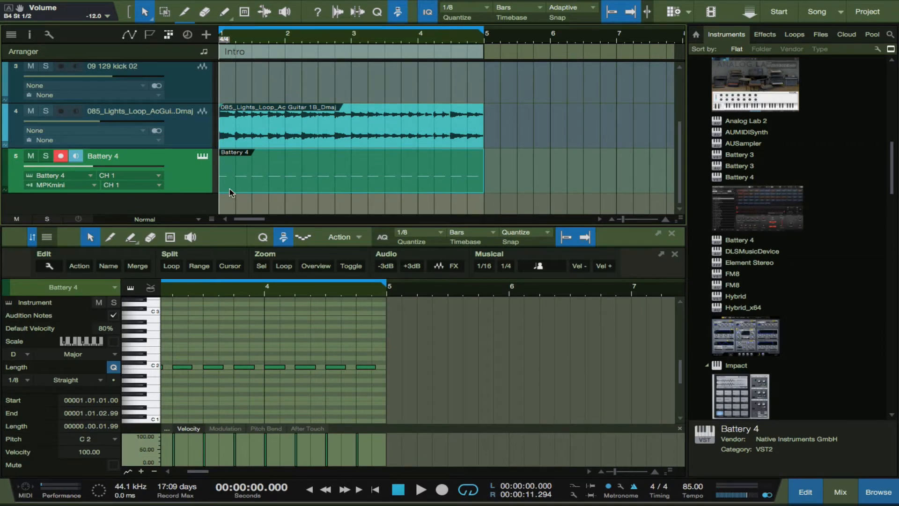
Rename the Battery 4 track to KICK WIDE.
double_click(112, 157)
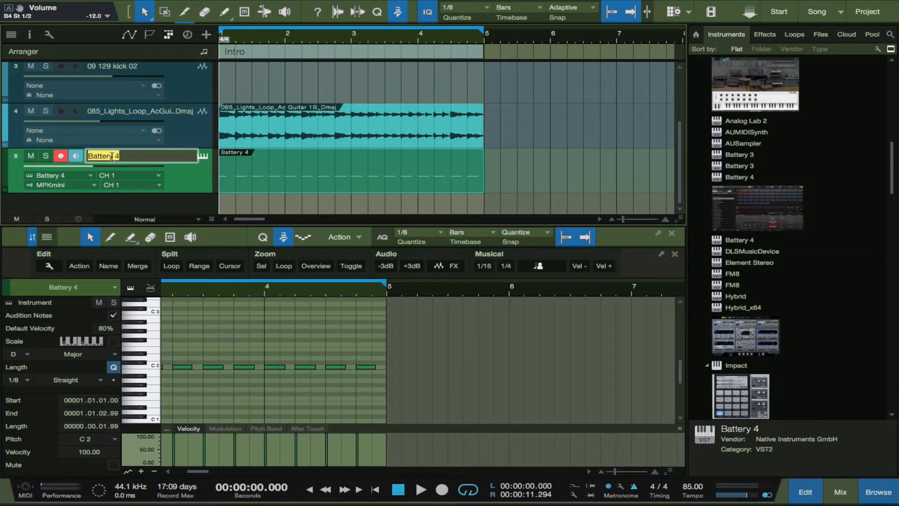
text(KICK WIDE)
key(Return)
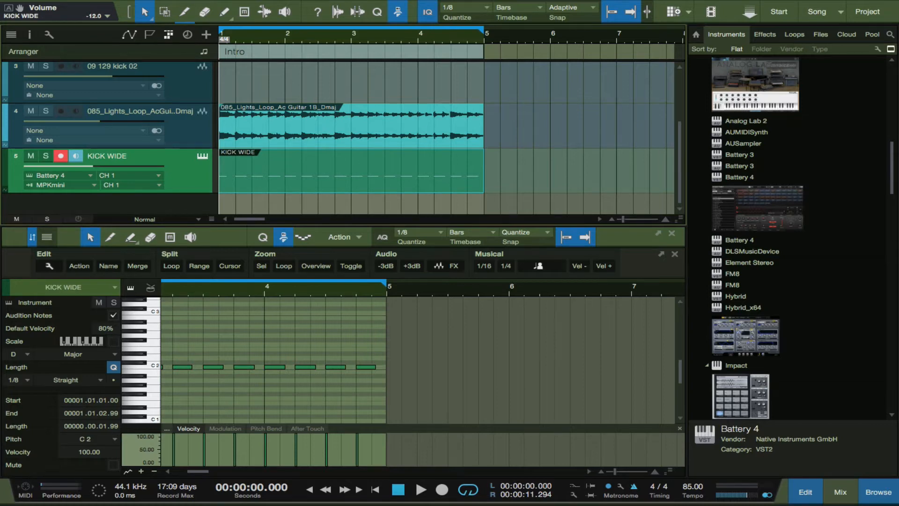
Bounce the recorded kick part to a new audio track and delete the muted original part from the instrument track.
key(super+b)
scroll(286, 166, down, 1)
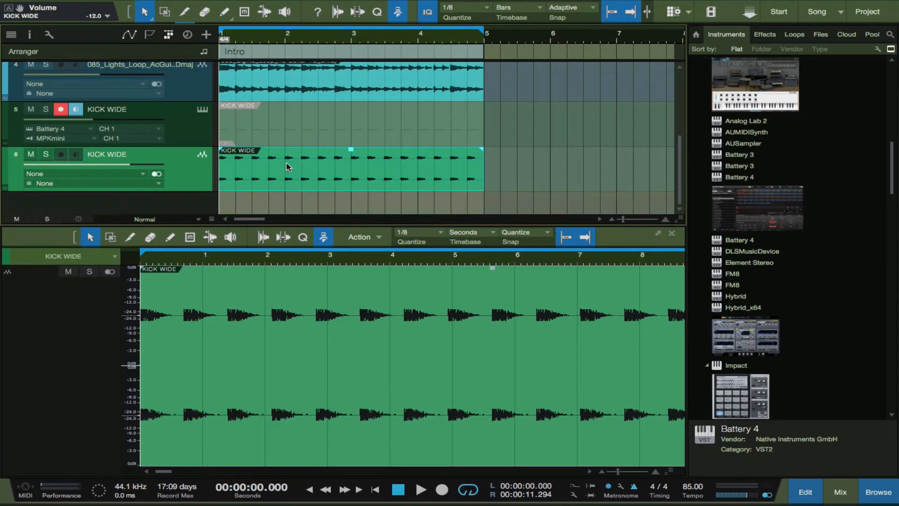
click(325, 130)
key(Delete)
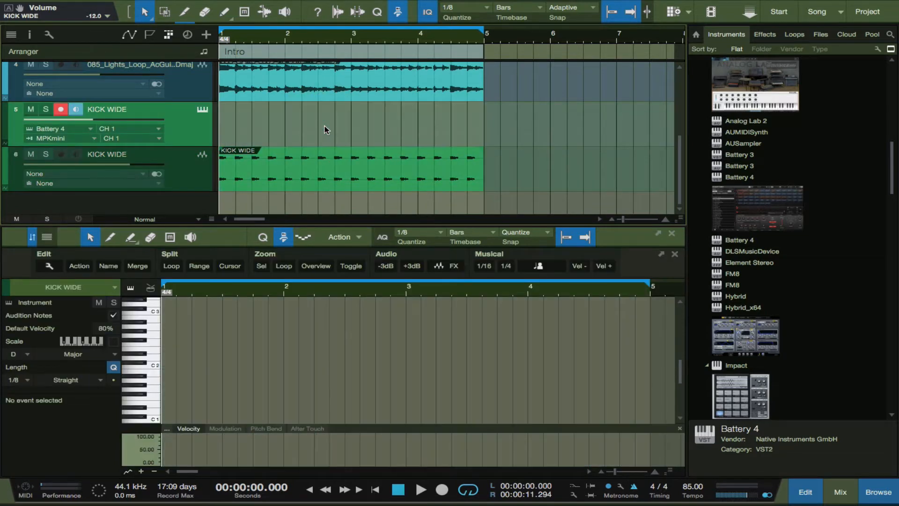
Reopen the KICK WIDE track's Battery 4 instrument and load the Hexenhaus Kit.
click(203, 110)
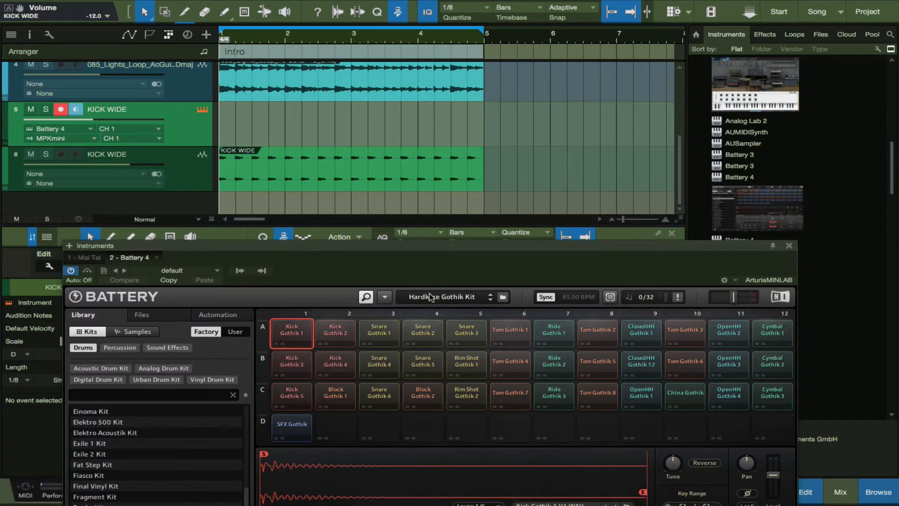
drag(375, 252, 412, 112)
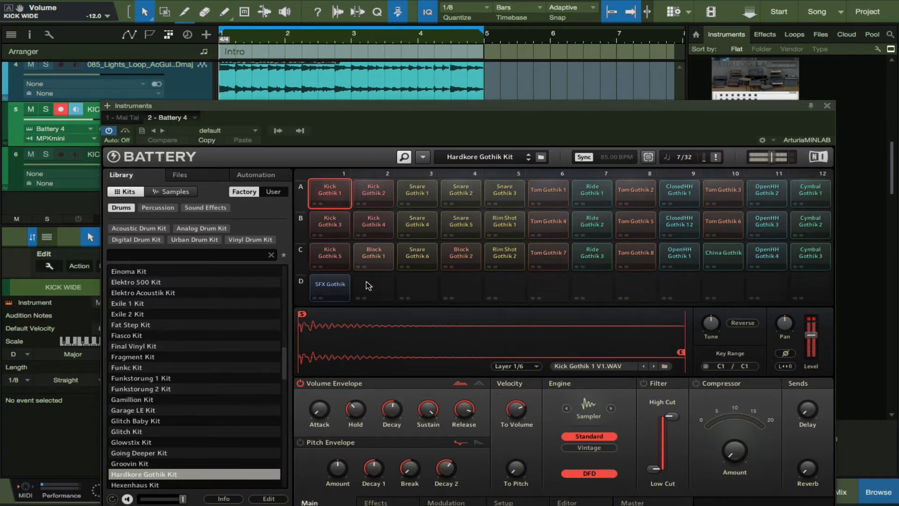
scroll(220, 445, down, 5)
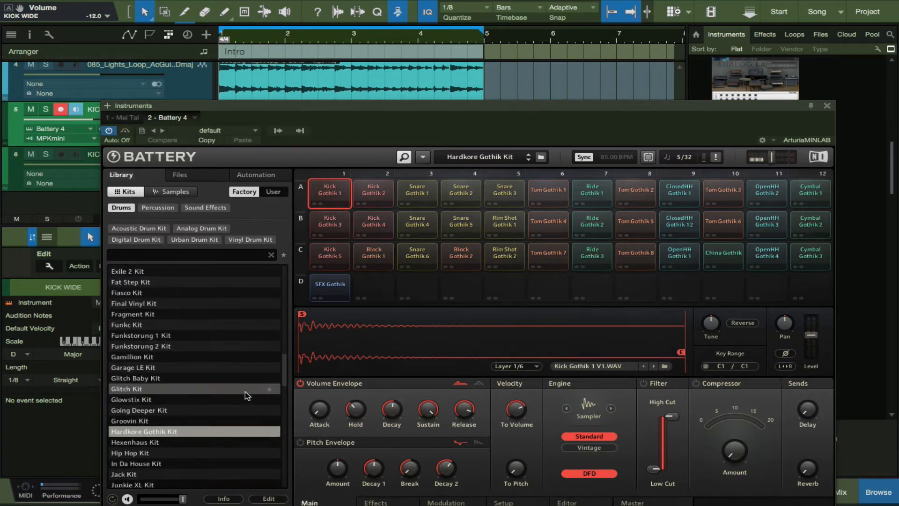
click(202, 433)
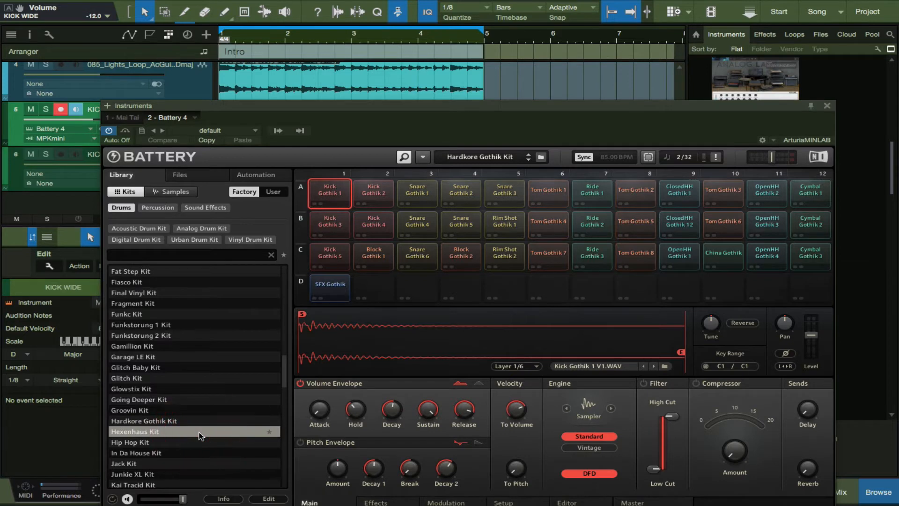
double_click(200, 432)
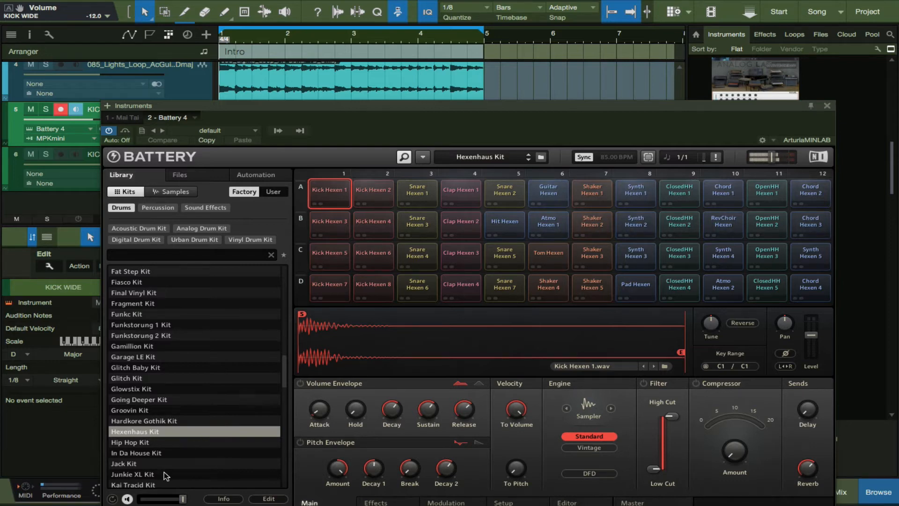
Browse the kit library, load the Stadium LE Kit, and move the instrument window to uncover the KICK WIDE tracks.
scroll(192, 435, down, 3)
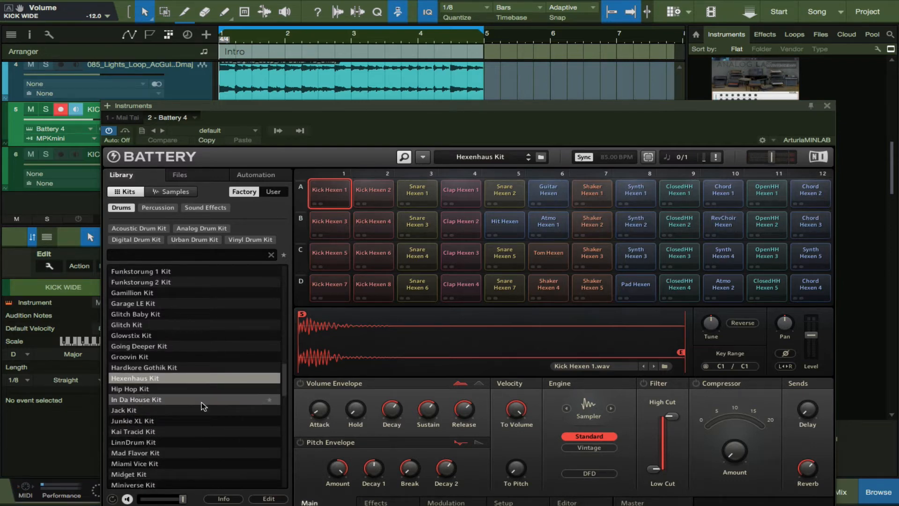
scroll(197, 412, down, 2)
scroll(157, 361, down, 3)
scroll(156, 361, down, 15)
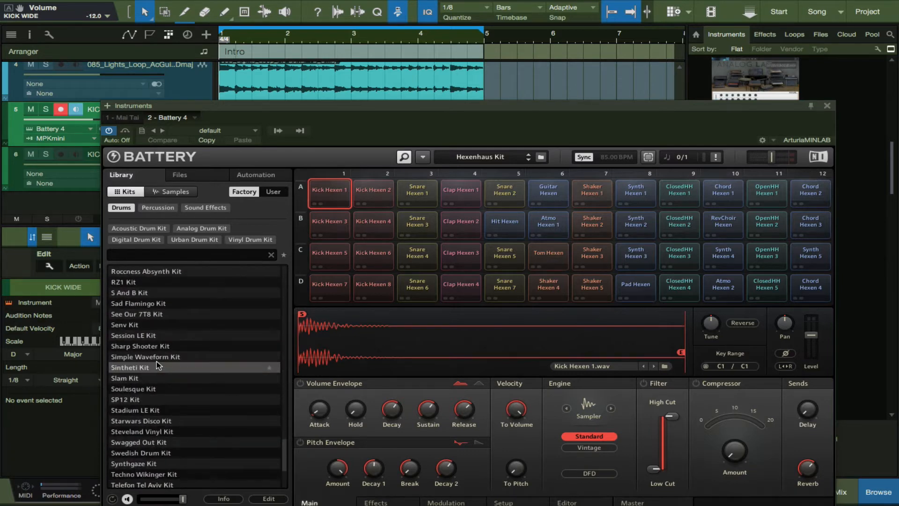
scroll(166, 402, up, 20)
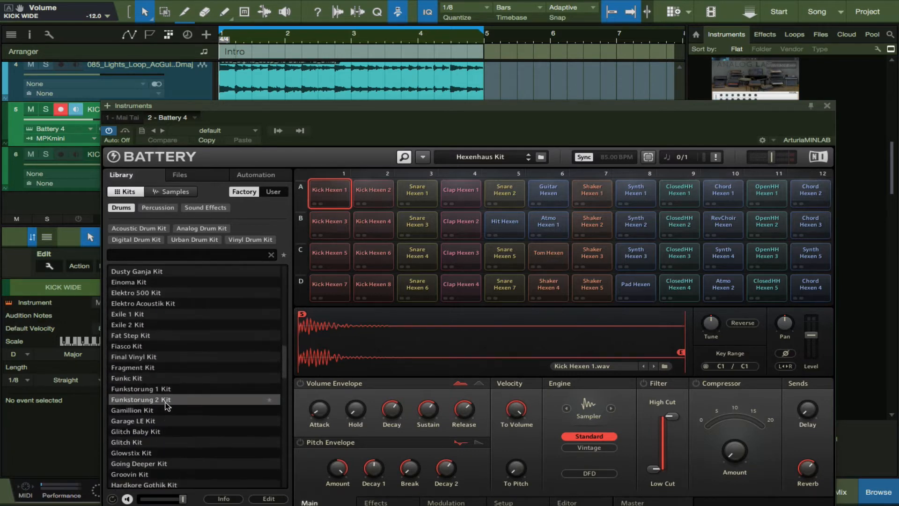
scroll(167, 405, up, 10)
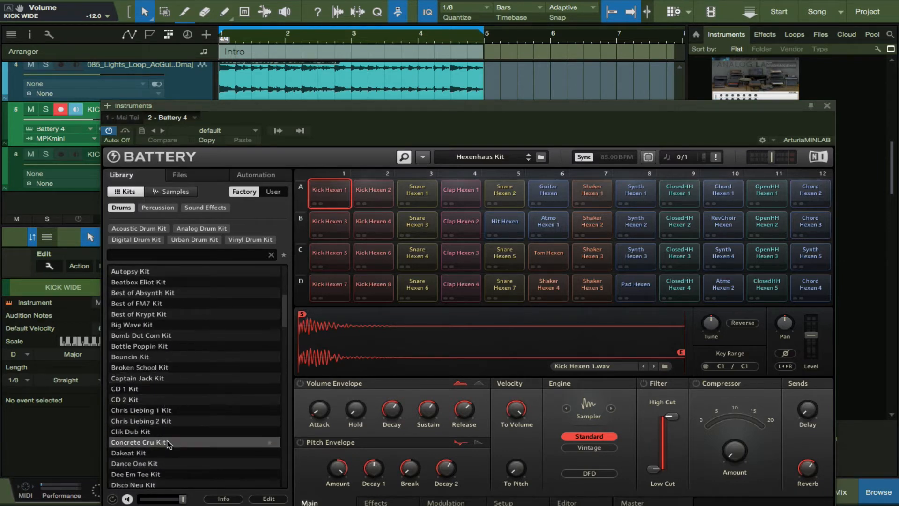
scroll(169, 445, up, 6)
scroll(160, 401, down, 20)
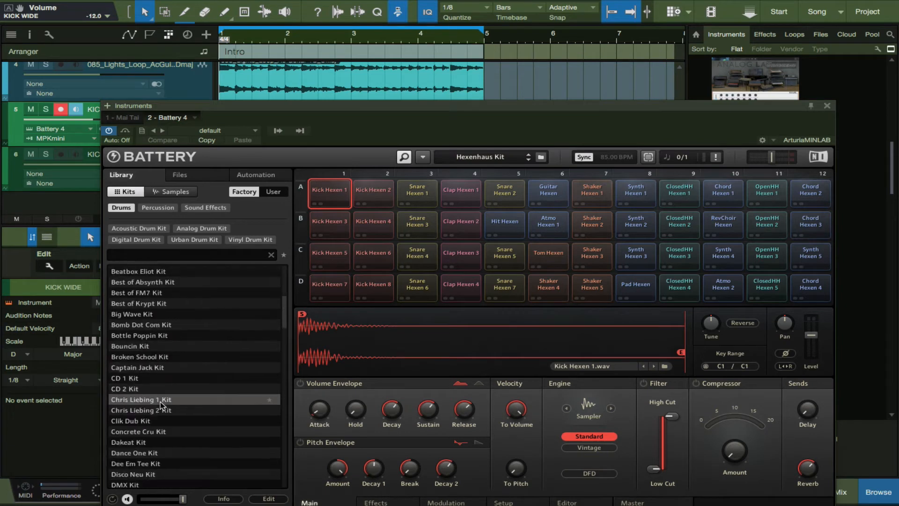
scroll(161, 401, down, 6)
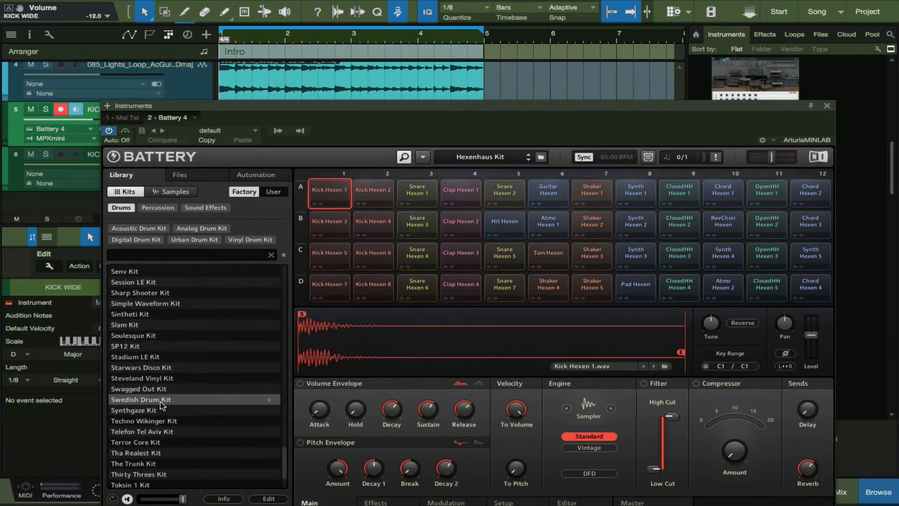
double_click(165, 358)
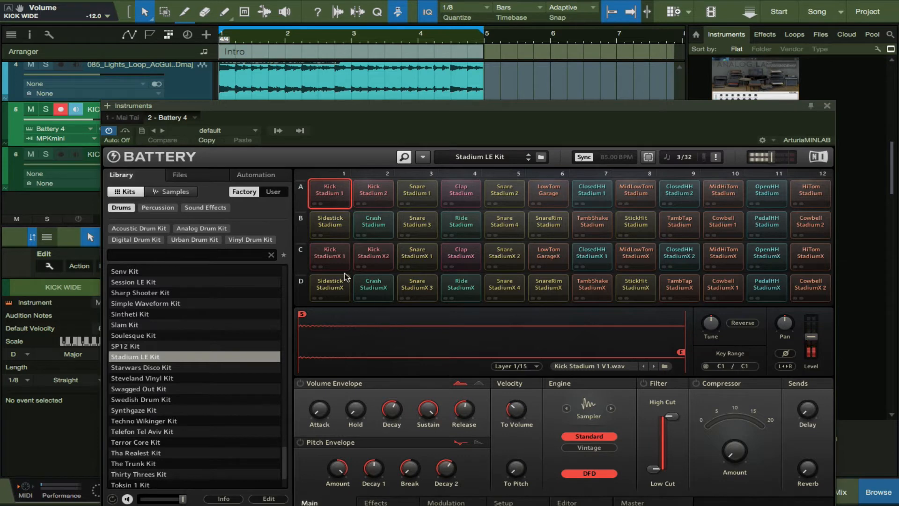
drag(293, 103, 324, 155)
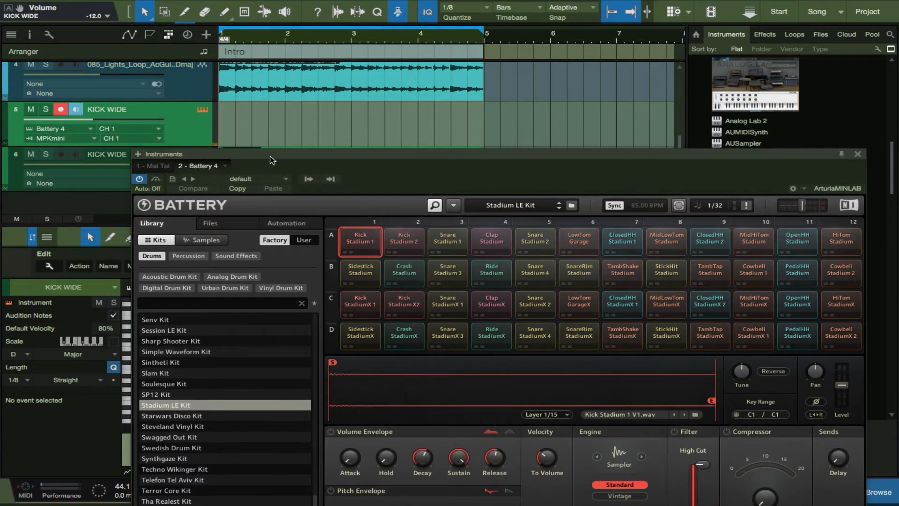
drag(270, 154, 248, 176)
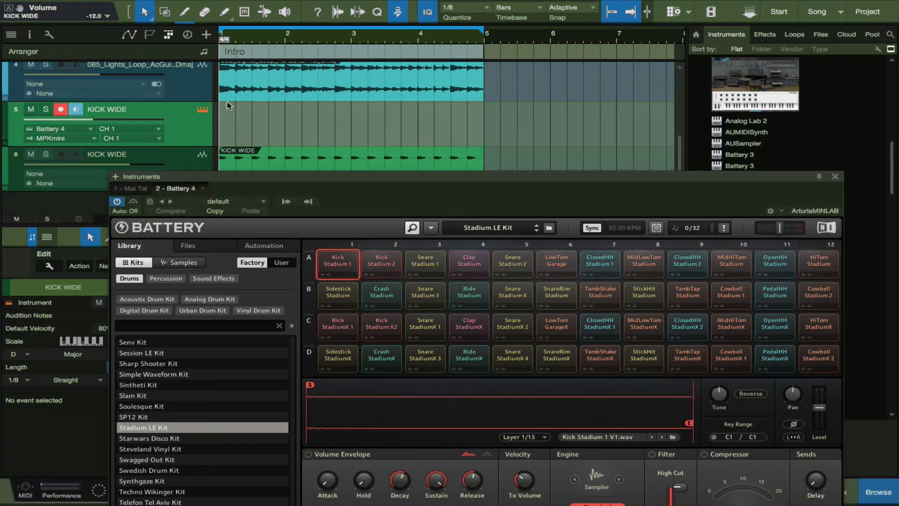
Record a one-bar Kick Stadium 1 part on the instrument track and repeat it to fill bars 1 to 4 as one merged part.
key(space)
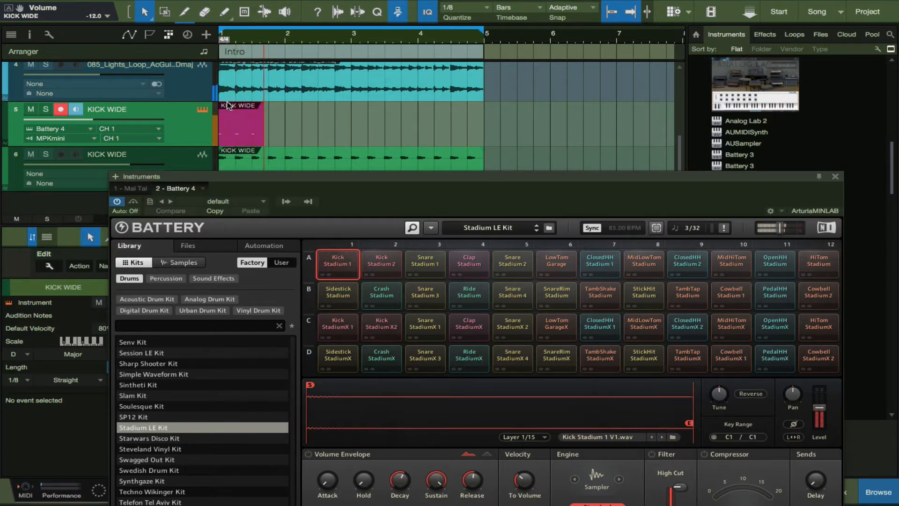
key(space)
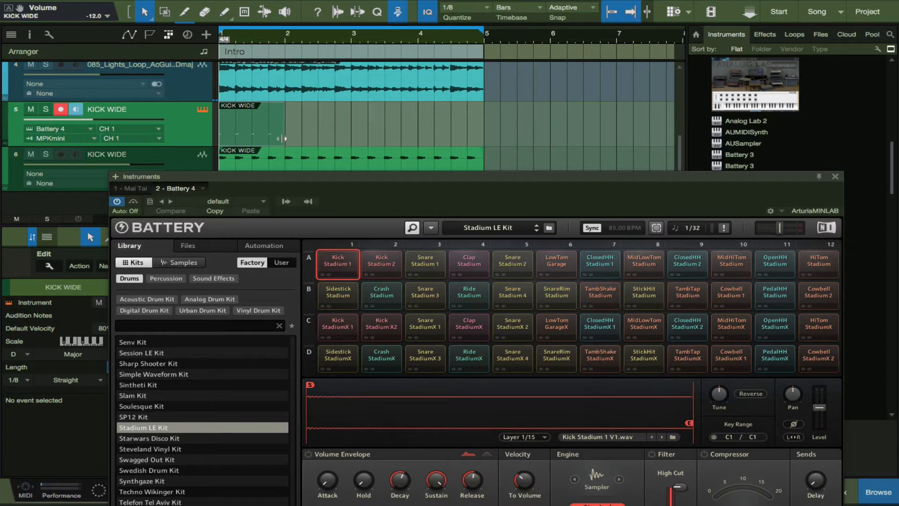
key(d)
key(d)
key(d)
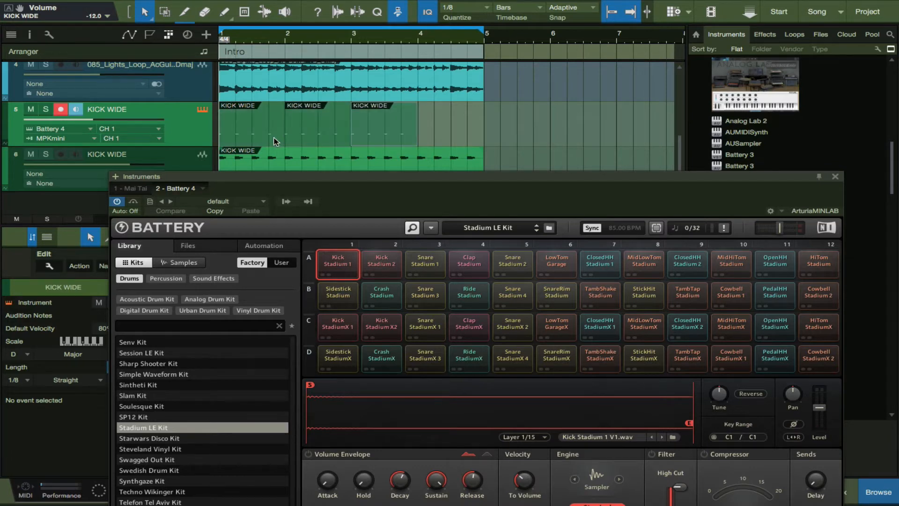
drag(496, 120, 230, 123)
key(g)
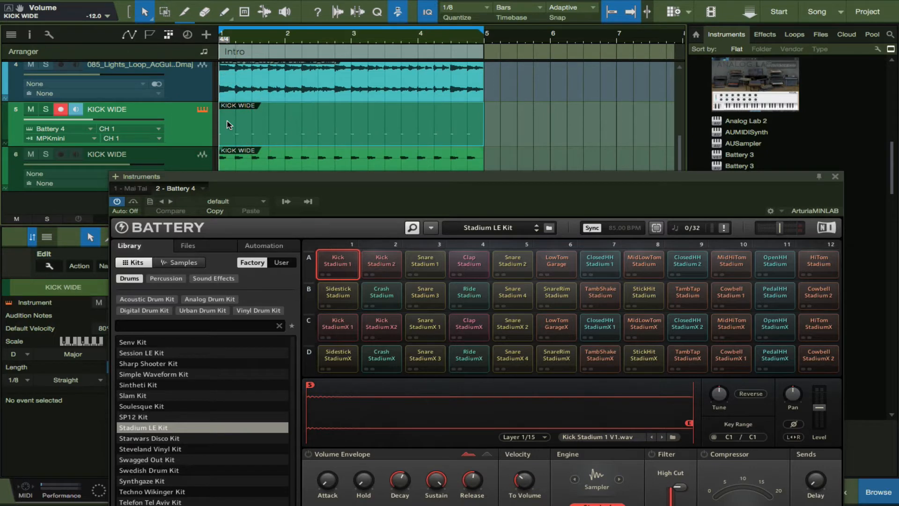
Lower the KICK WIDE audio track's volume to -15.8 dB while listening to the layered kicks.
key(space)
drag(185, 178, 192, 224)
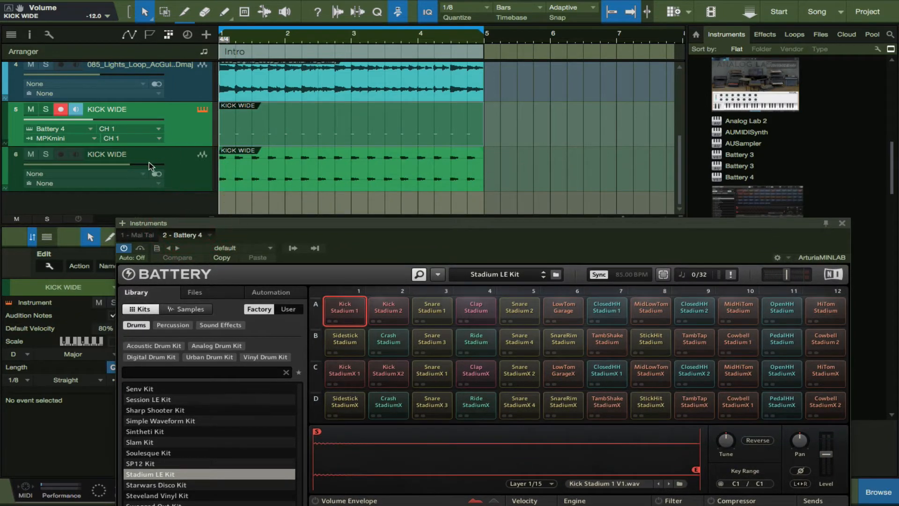
drag(130, 167, 103, 167)
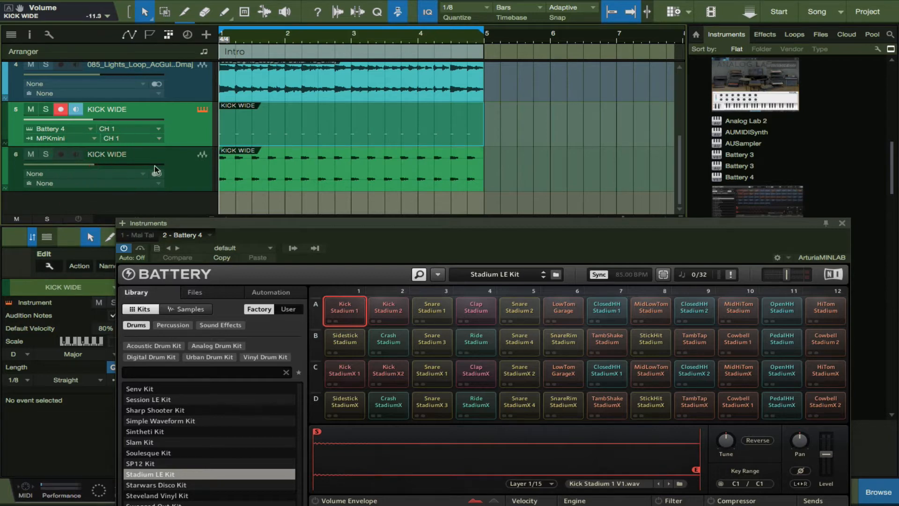
drag(302, 224, 284, 195)
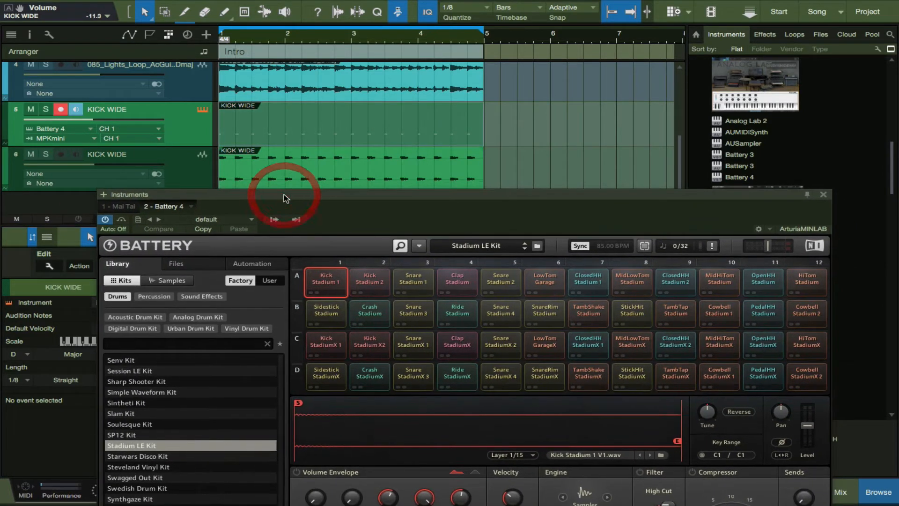
key(space)
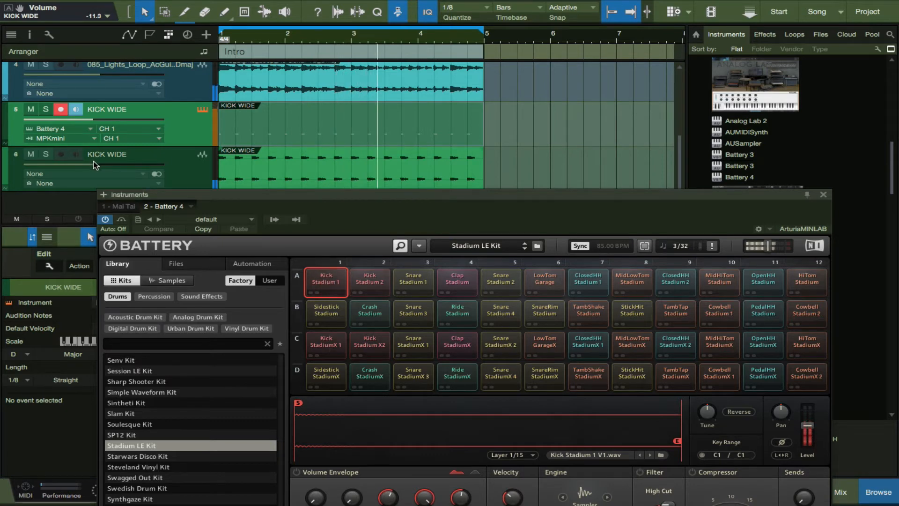
drag(93, 164, 85, 166)
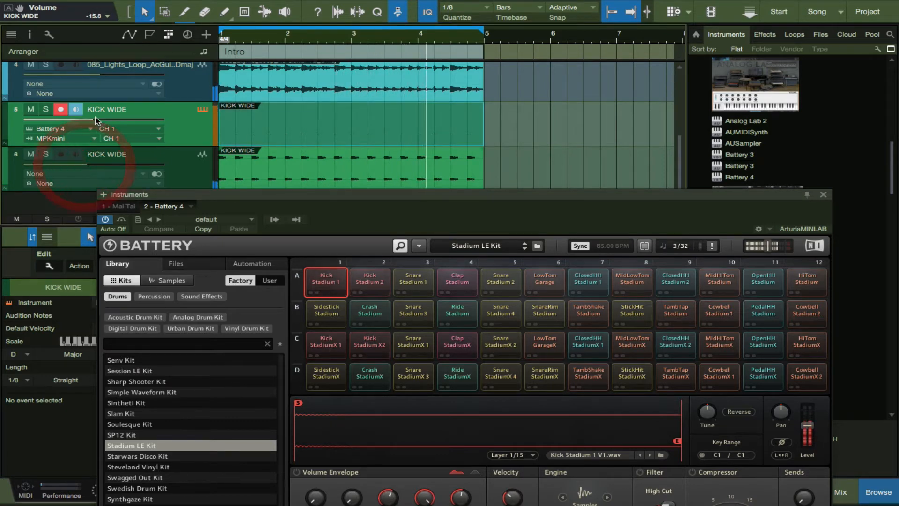
Raise the Battery 4 instrument track's volume to -7.8 dB and play the loop to check the kick balance.
drag(93, 120, 105, 125)
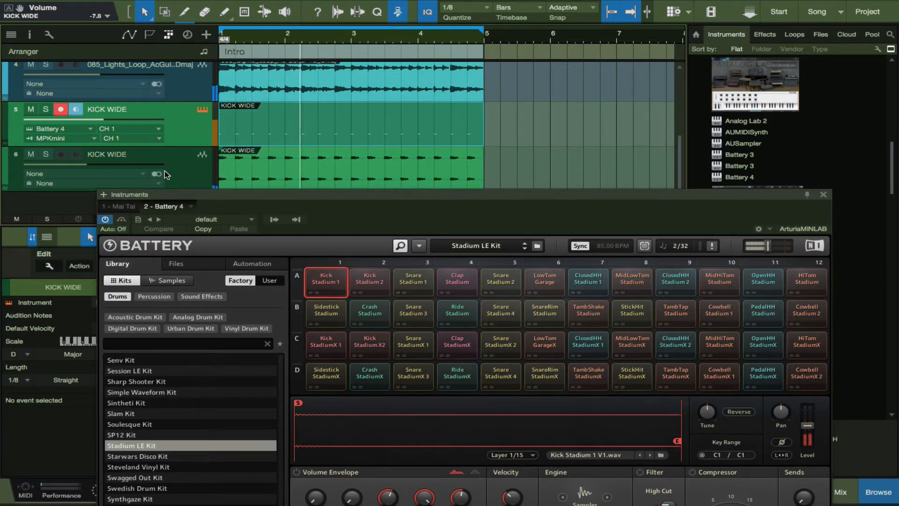
key(space)
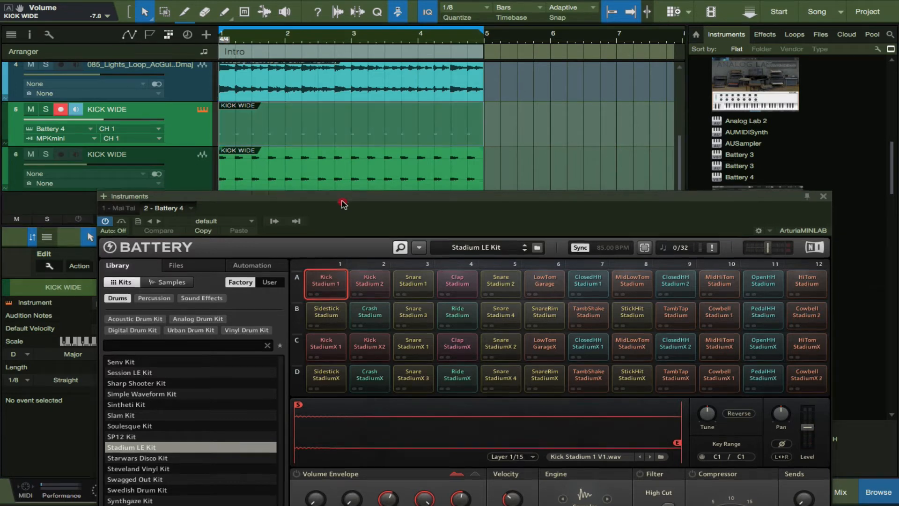
mouse_move(341, 201)
mouse_down()
mouse_move(333, 124)
mouse_move(336, 191)
mouse_up()
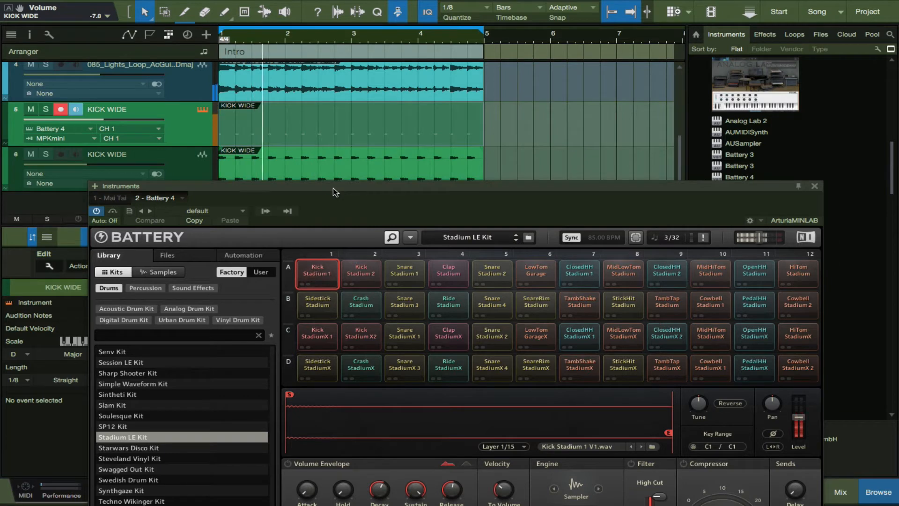
Rename the Battery 4 instrument track to KICK.
double_click(302, 152)
click(120, 113)
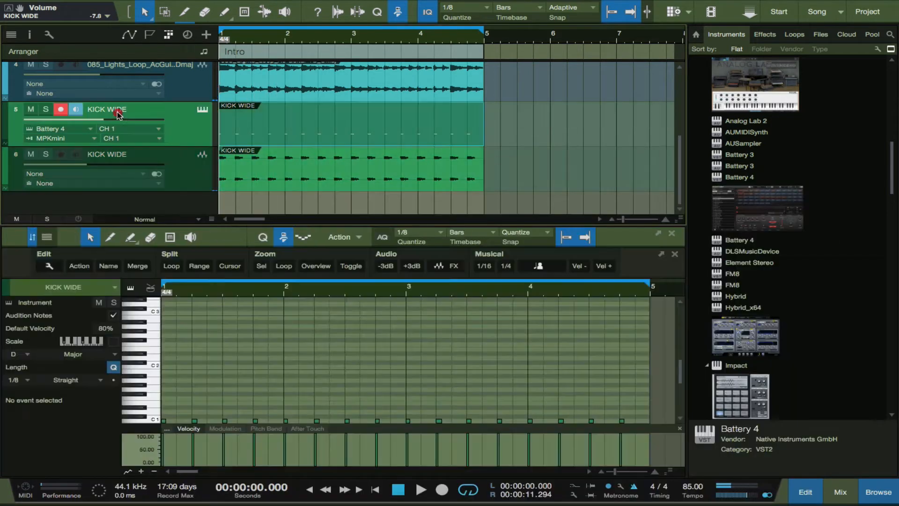
double_click(117, 112)
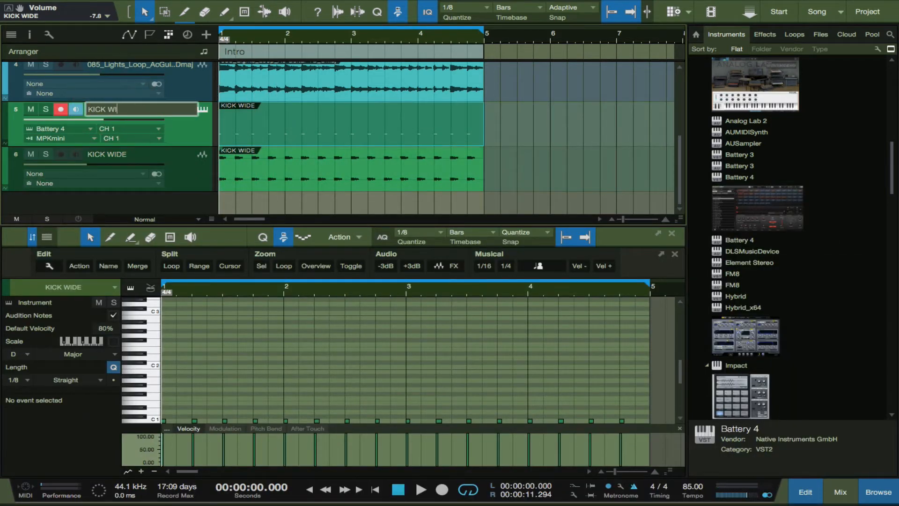
key(Return)
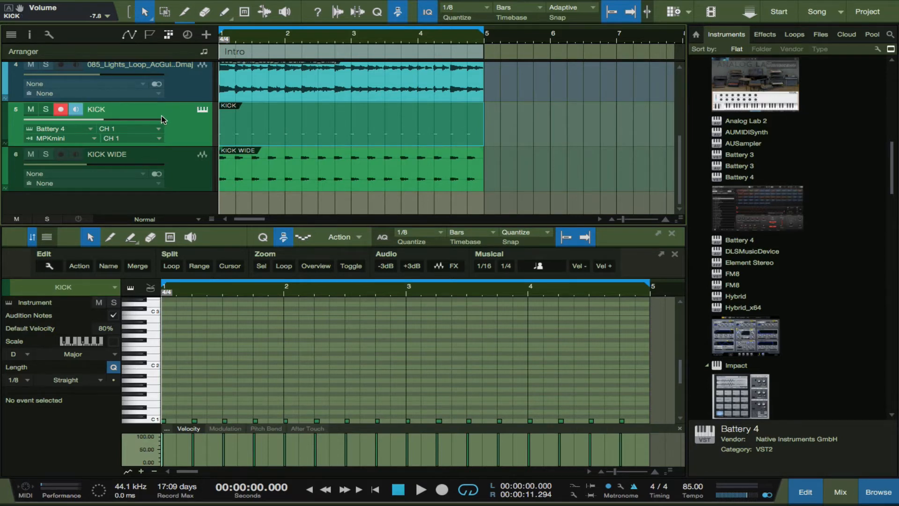
Bounce the KICK part to a new audio track and delete the muted original part from the instrument track.
key(super+b)
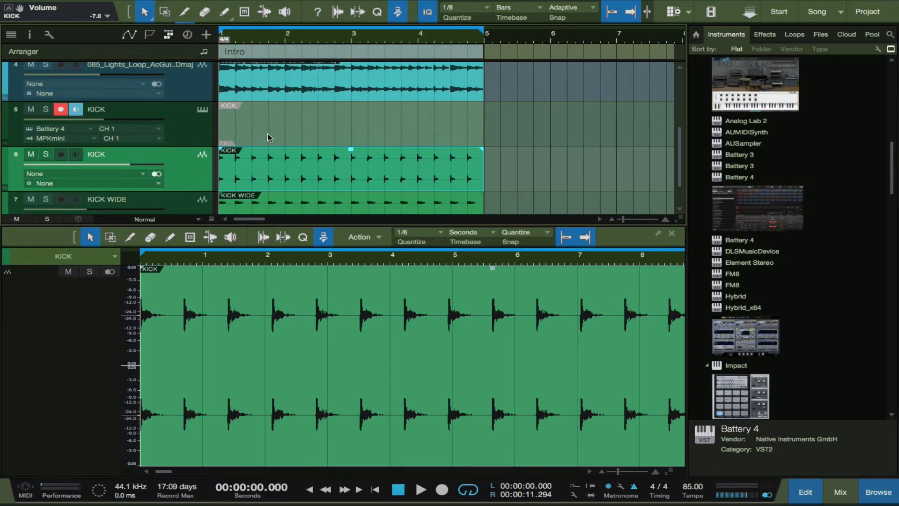
click(349, 124)
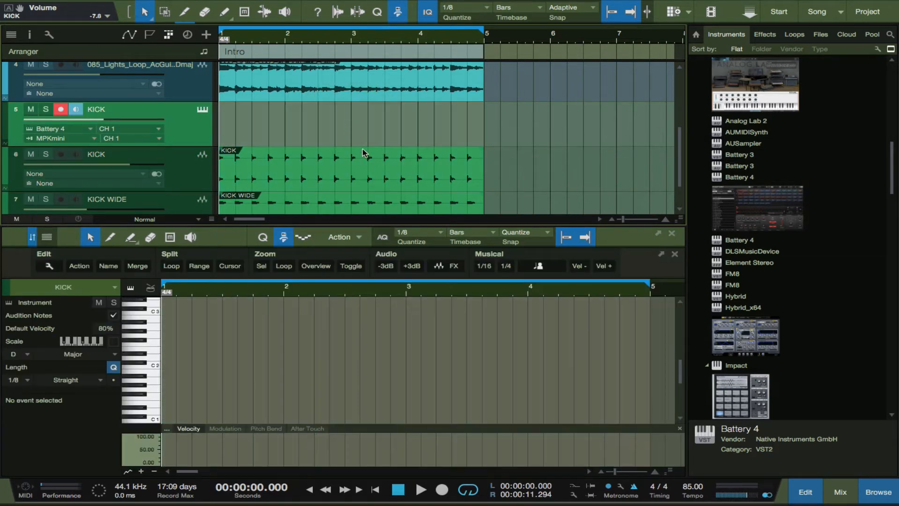
Play the loop to listen to the guitar together with the bounced KICK and KICK WIDE tracks.
scroll(240, 134, down, 1)
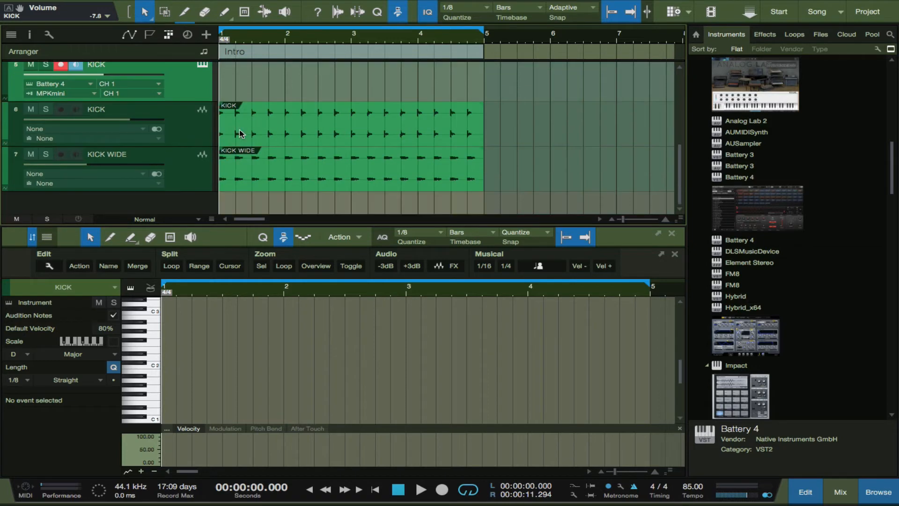
scroll(196, 91, up, 1)
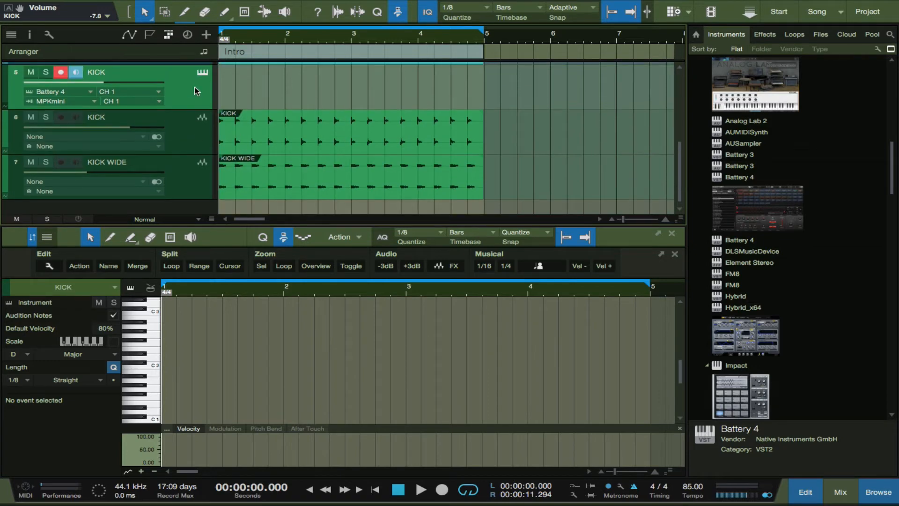
key(space)
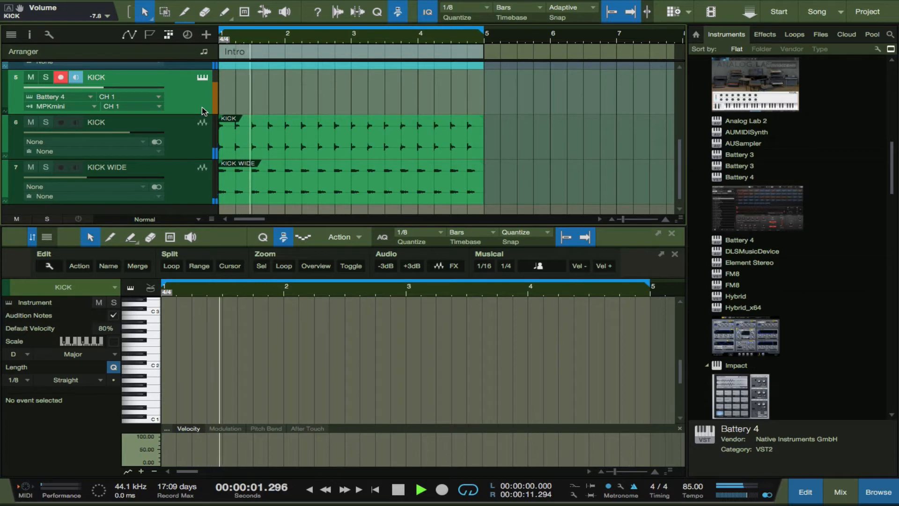
key(space)
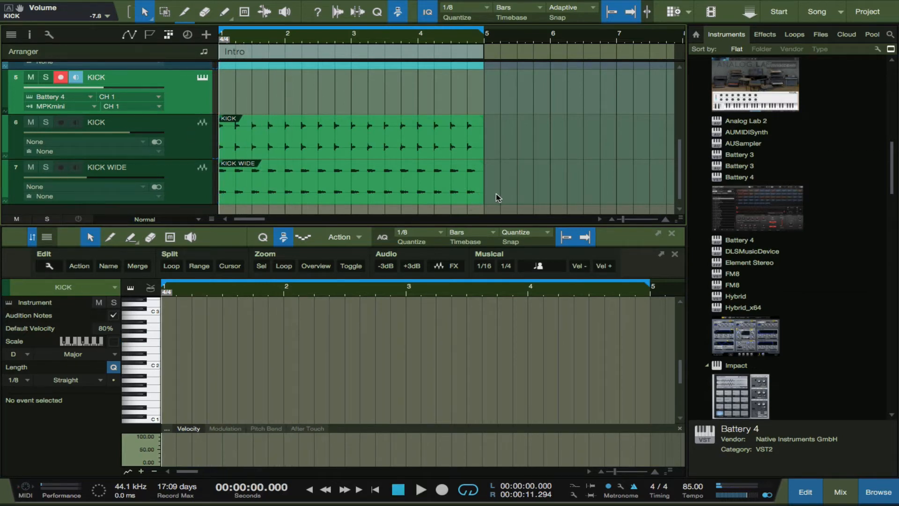
Duplicate the Intro arranger section with its events and place the copy directly after the original at bar 5.
click(325, 55)
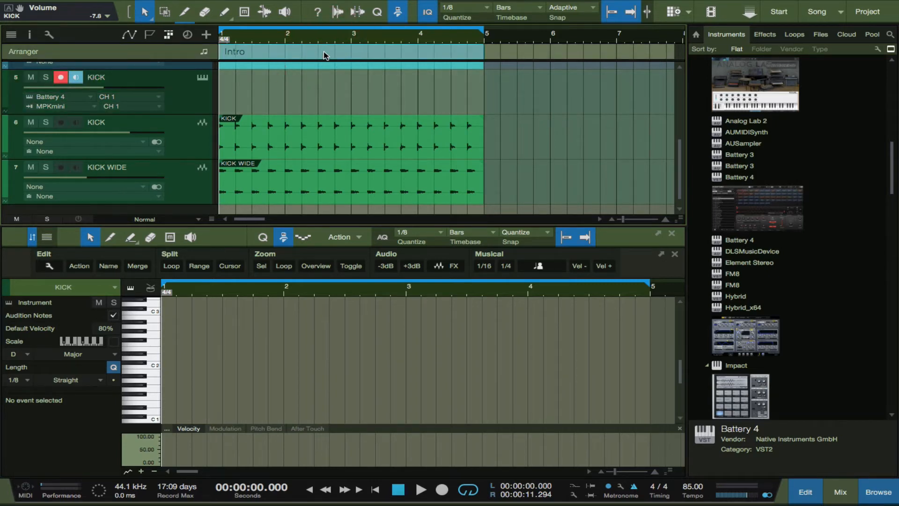
key(d)
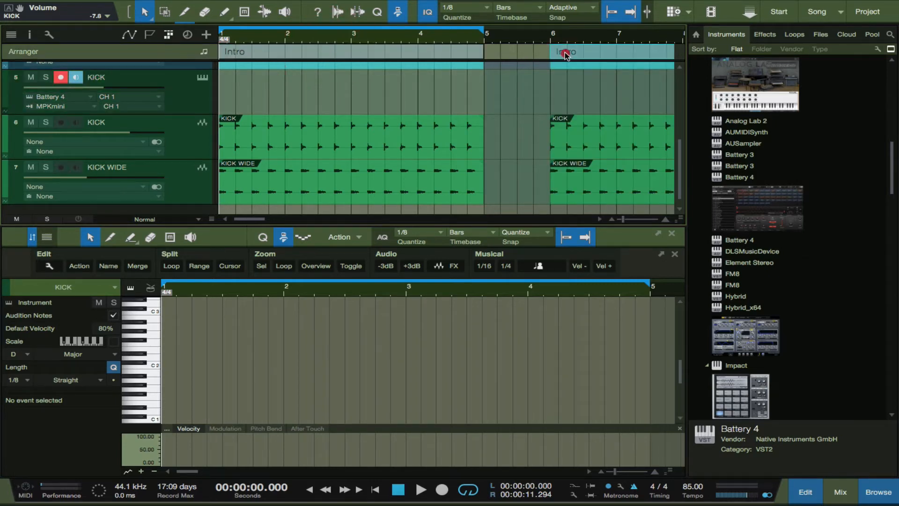
drag(565, 54, 494, 59)
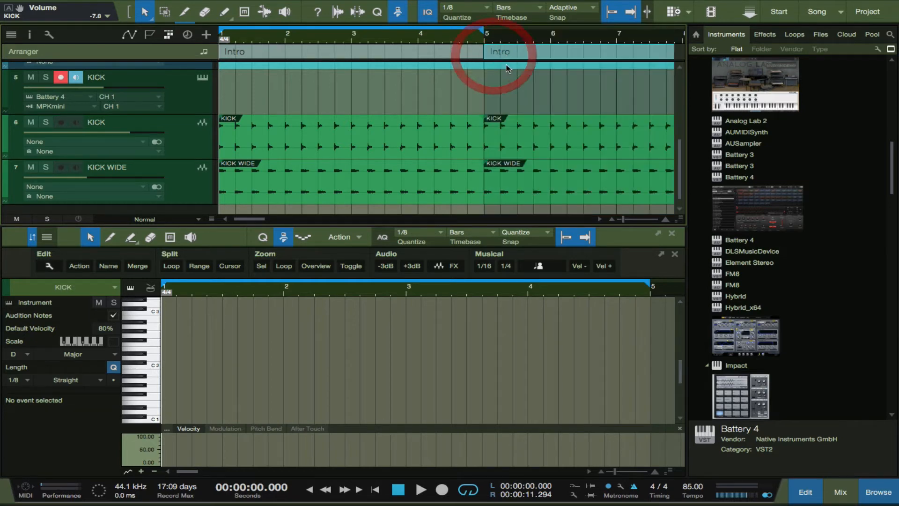
Examine the duplicated guitar and kick events across all tracks around the section boundary at bar 5.
scroll(496, 85, up, 4)
scroll(497, 85, down, 4)
scroll(496, 85, up, 4)
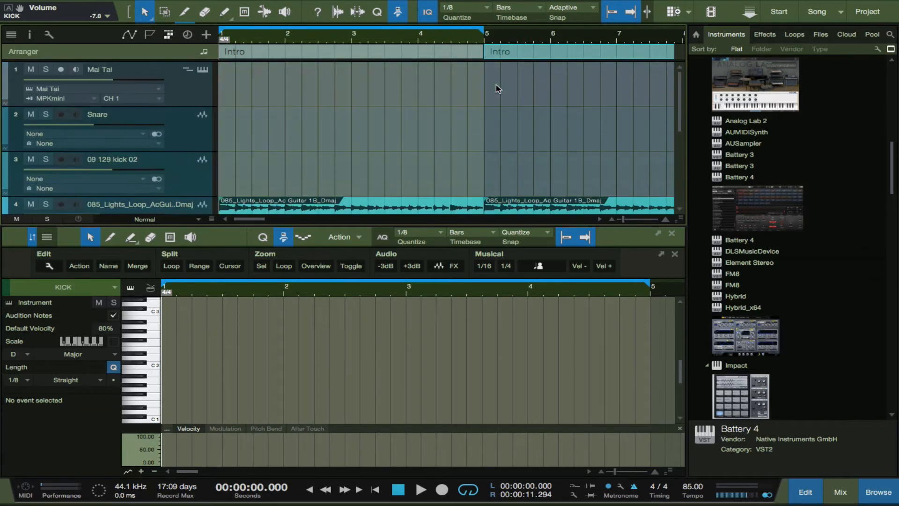
scroll(497, 88, down, 4)
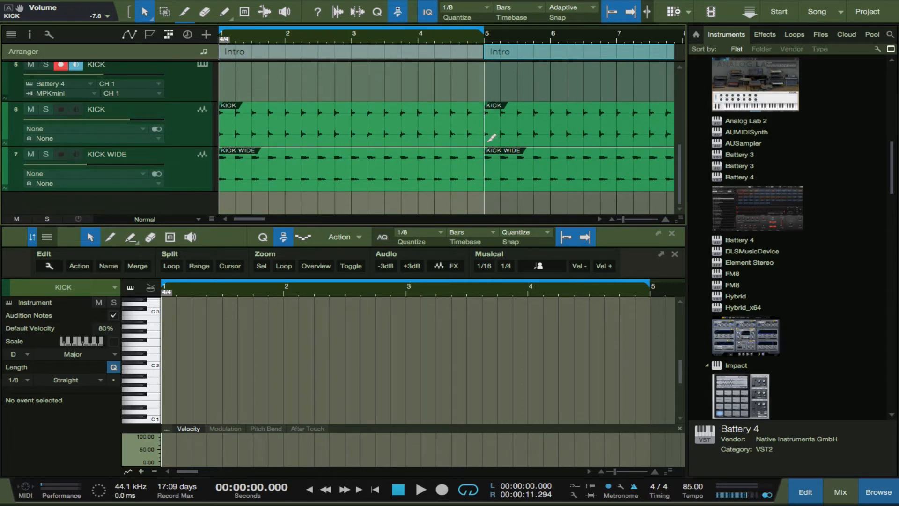
scroll(487, 142, down, 1)
scroll(487, 142, up, 2)
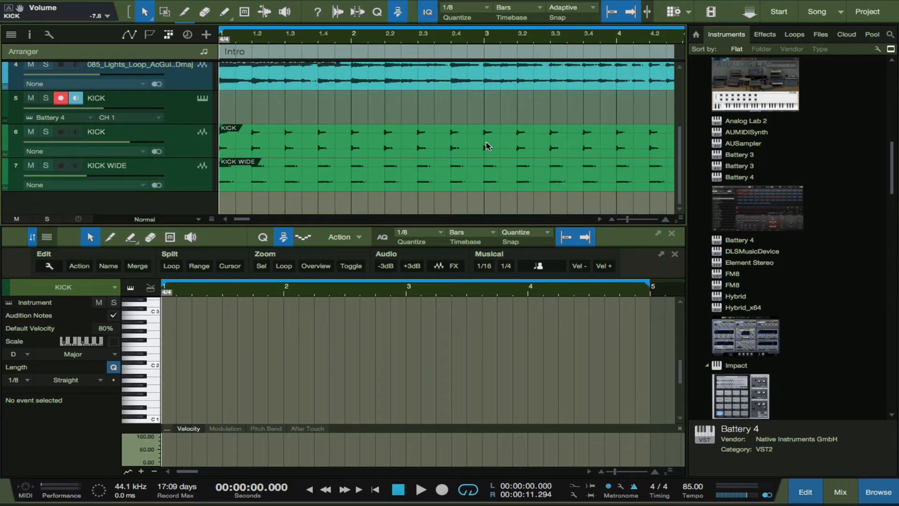
scroll(487, 143, right, 6)
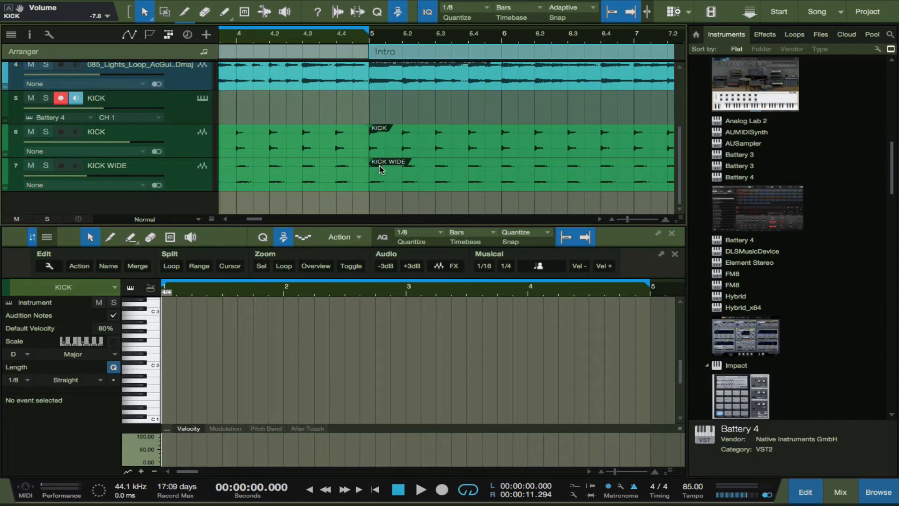
click(360, 89)
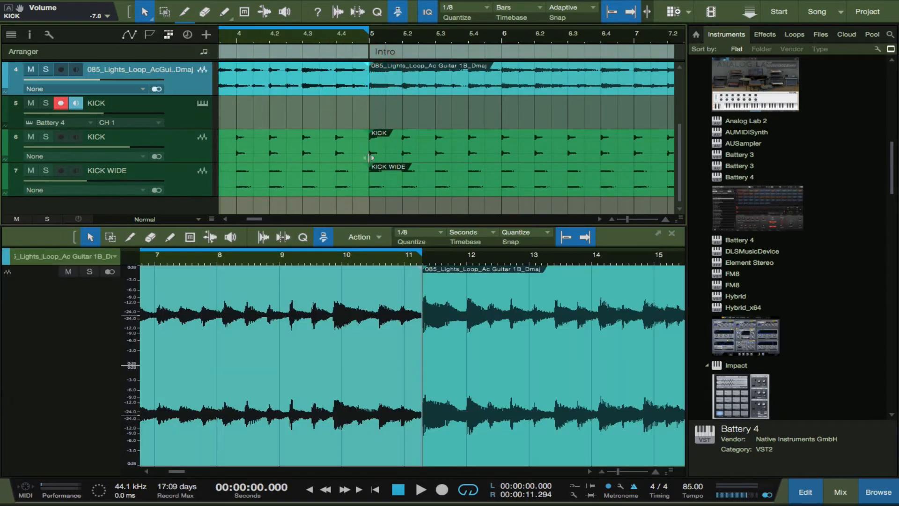
scroll(369, 164, up, 2)
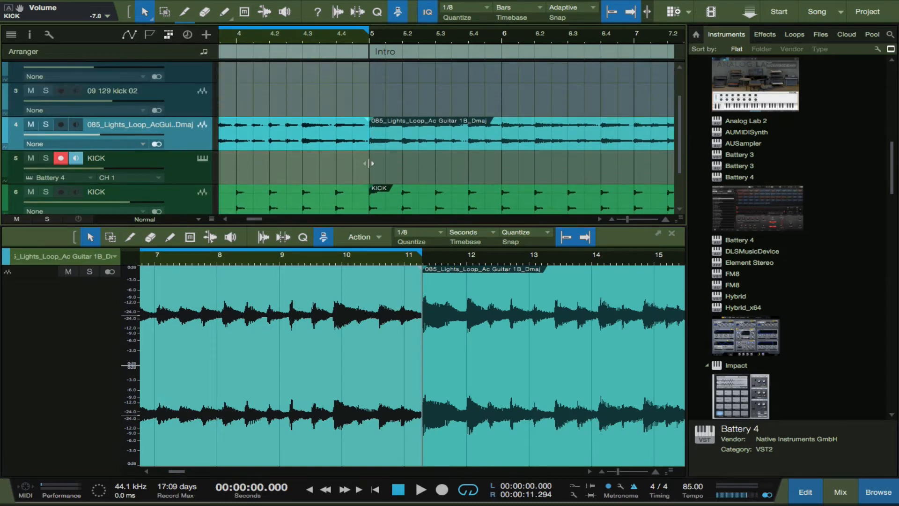
scroll(369, 163, down, 2)
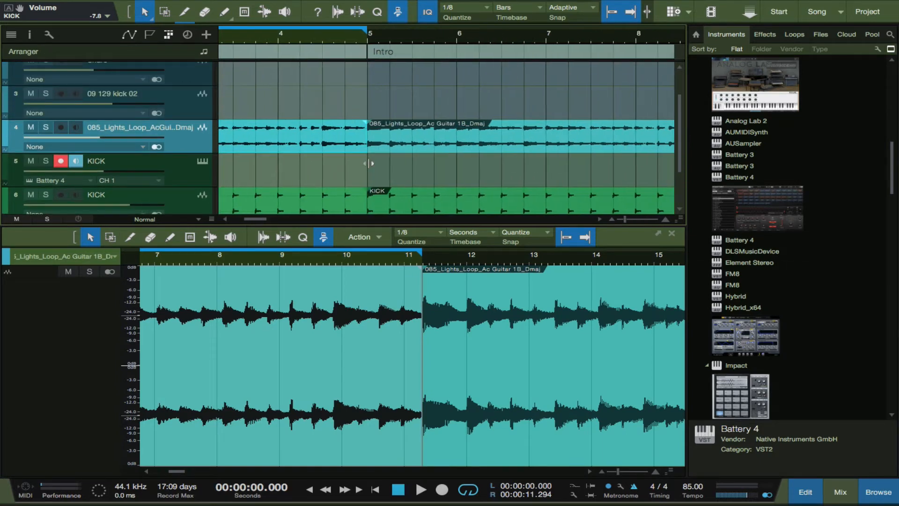
scroll(369, 164, left, 1)
scroll(369, 163, down, 4)
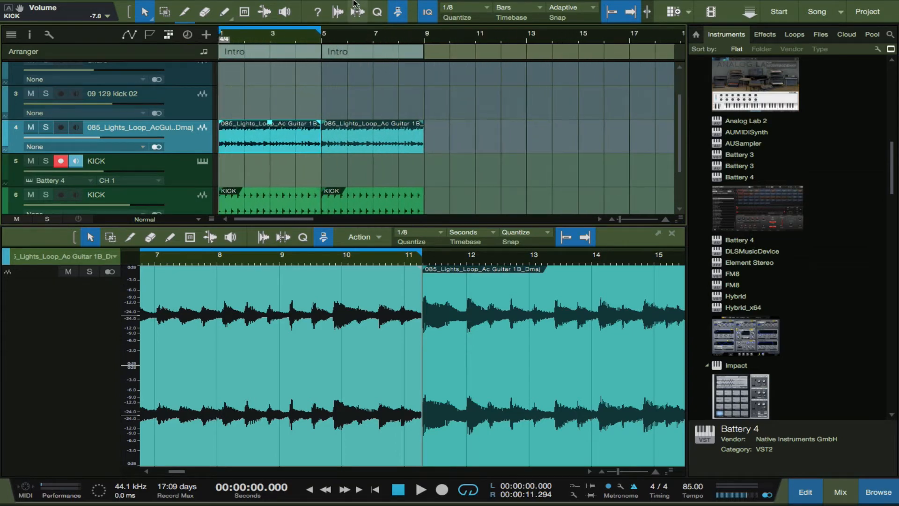
Select the second Intro section in the arranger and turn off loop playback.
click(342, 52)
double_click(342, 52)
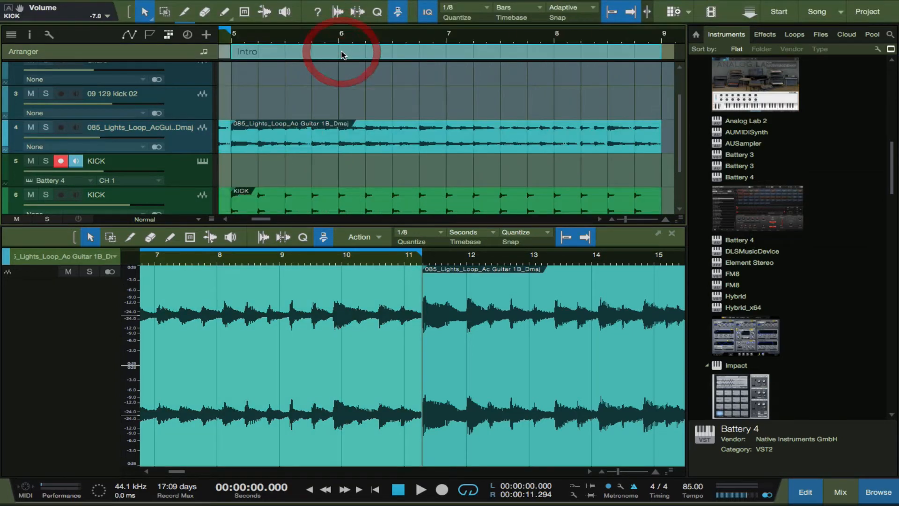
scroll(343, 65, left, 8)
scroll(343, 65, right, 2)
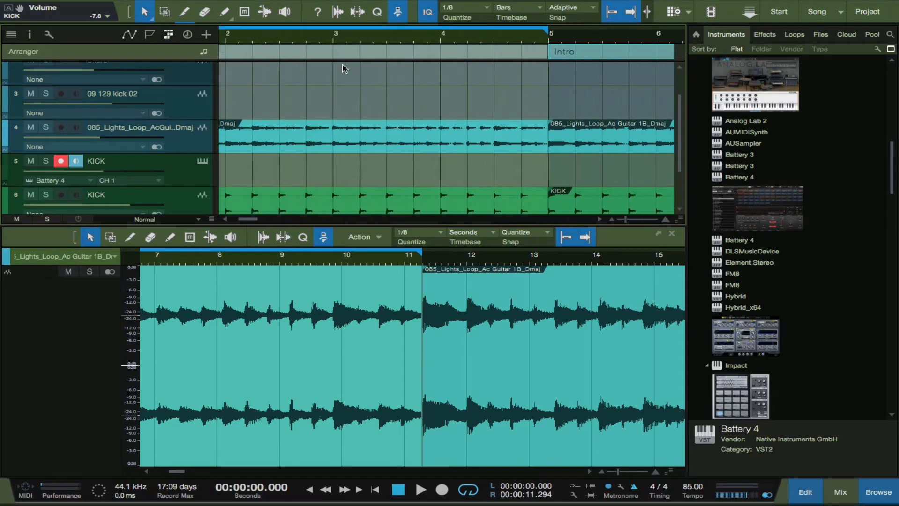
key(slash)
scroll(342, 64, down, 4)
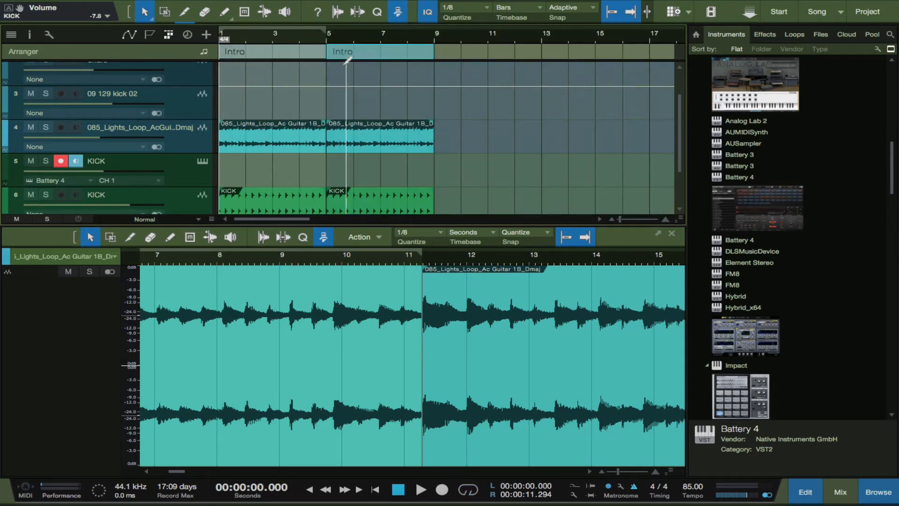
click(299, 41)
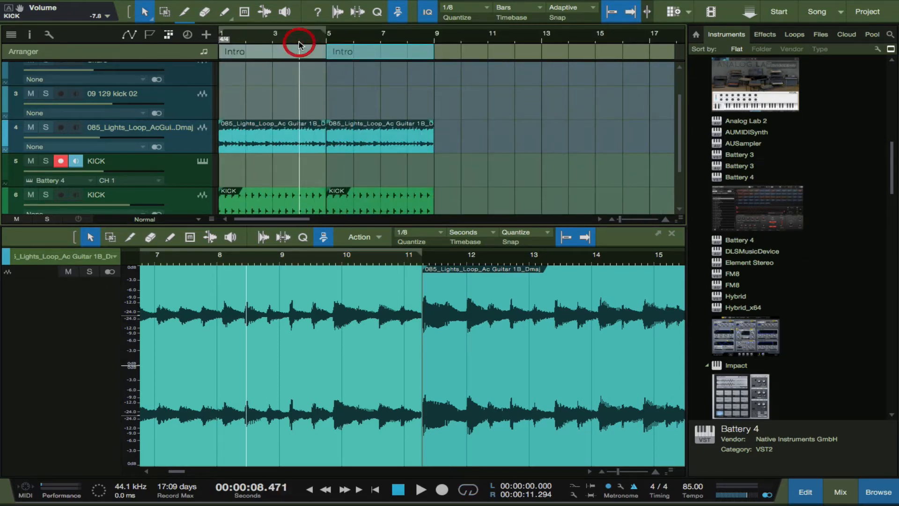
key(KP_Multiply)
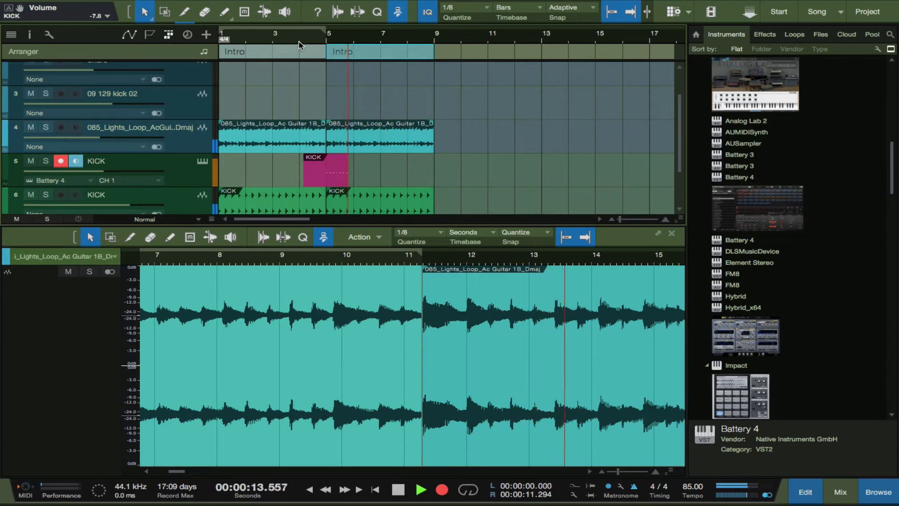
key(space)
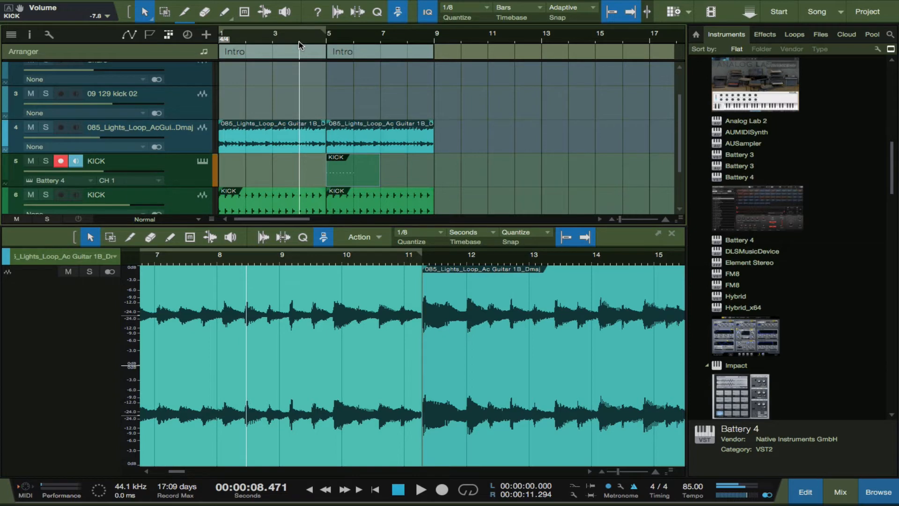
key(space)
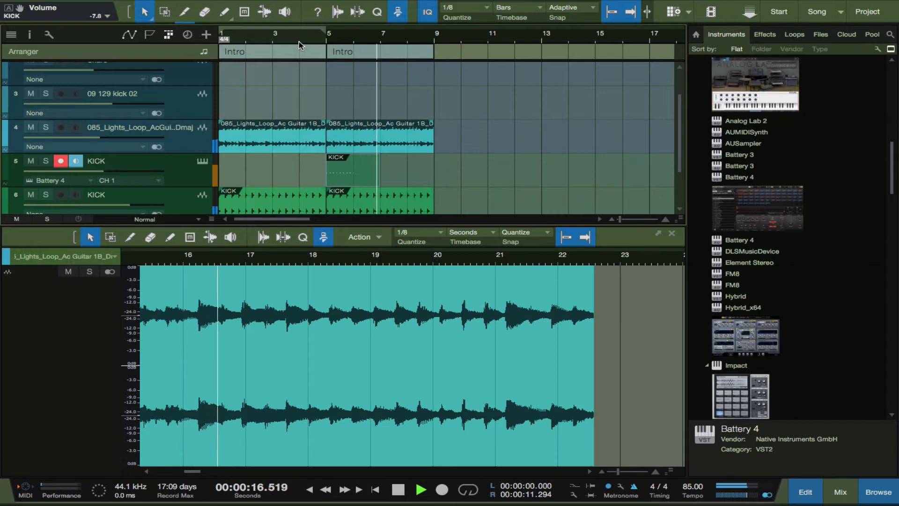
key(space)
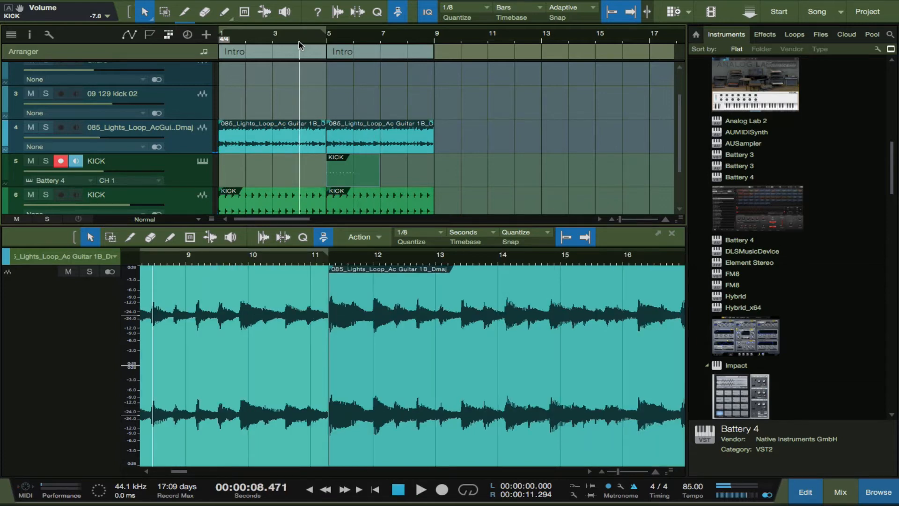
key(Delete)
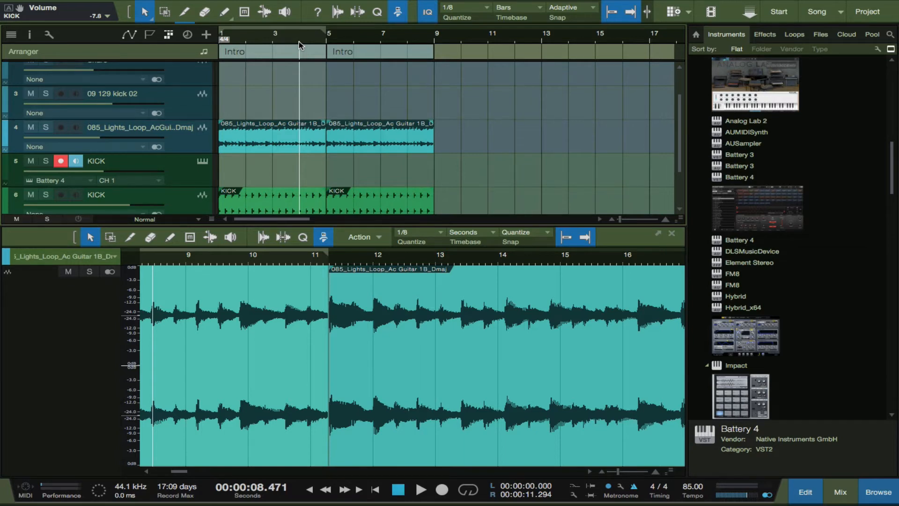
Record a two-bar Battery 4 part on the KICK instrument track at bar 5 and duplicate it to bar 7.
key(KP_Multiply)
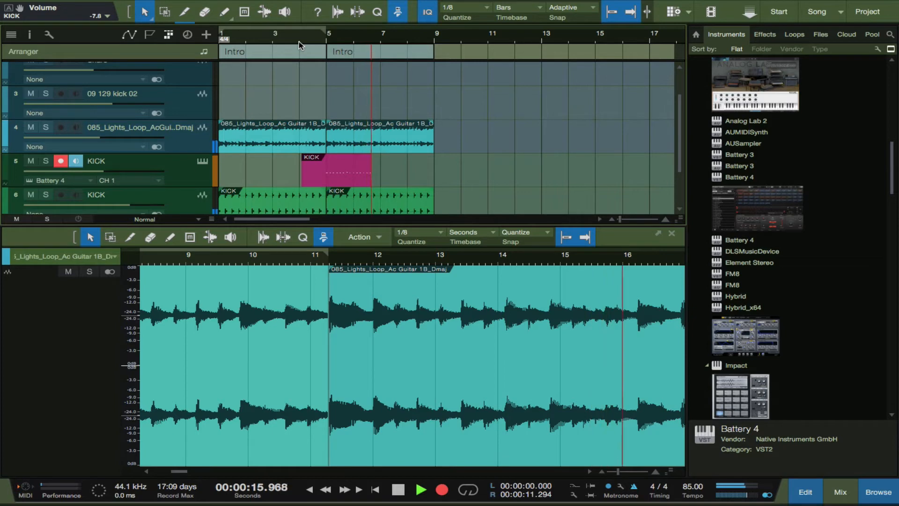
key(space)
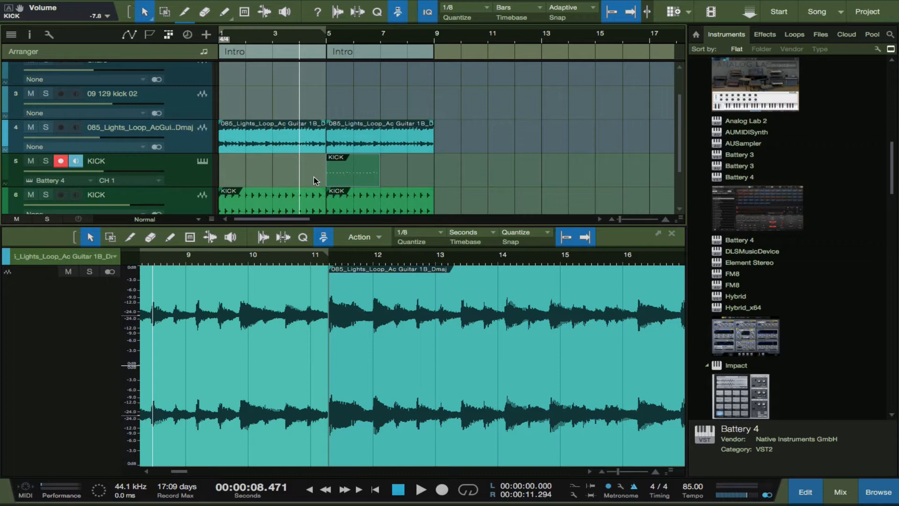
double_click(355, 176)
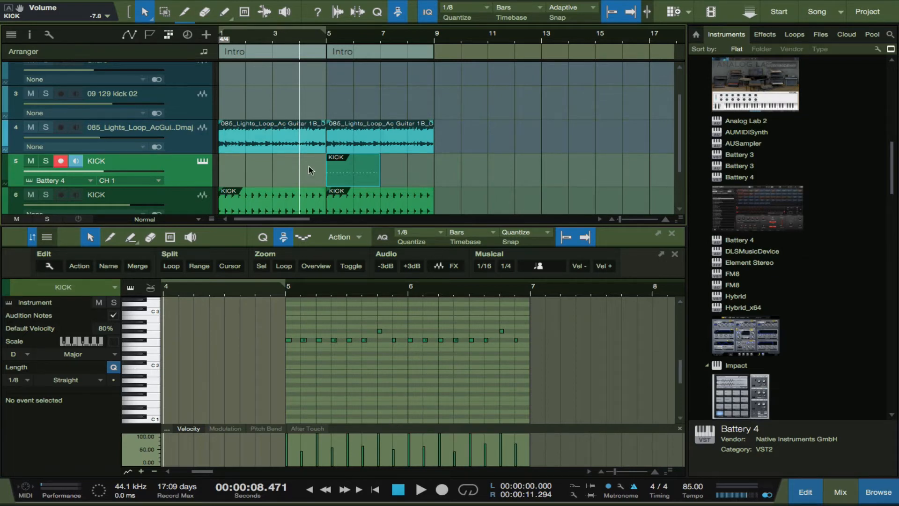
key(d)
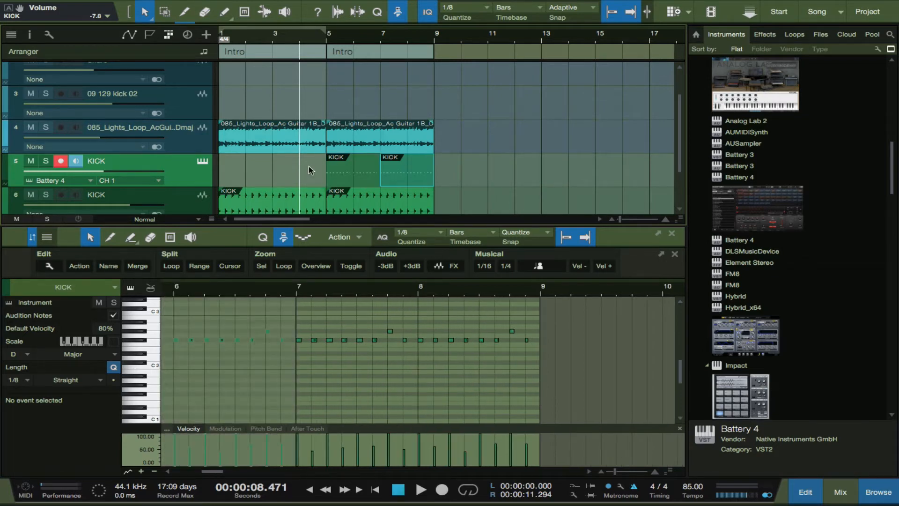
Rename the Battery 4 instrument track as TAM.
double_click(105, 162)
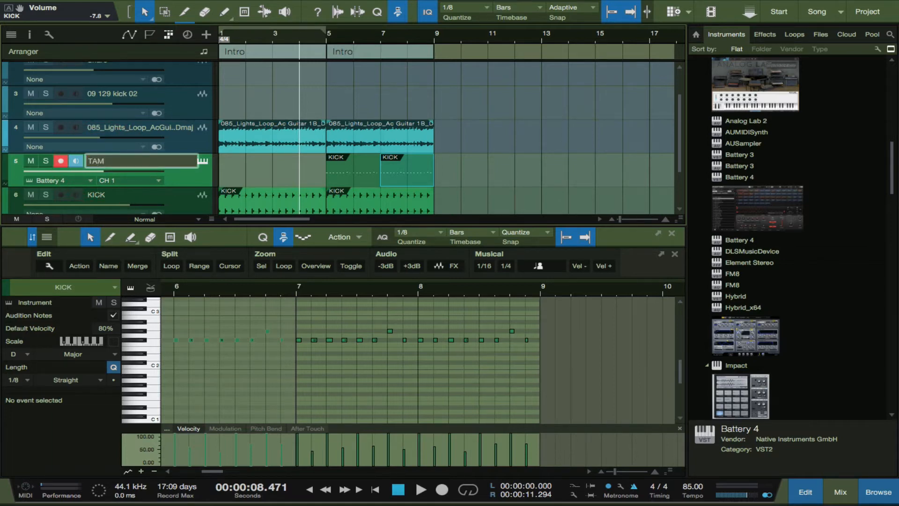
text(TAM)
key(Return)
Merge the two TAM events in the second Intro section into one and bounce it to a new audio track.
drag(305, 171, 398, 173)
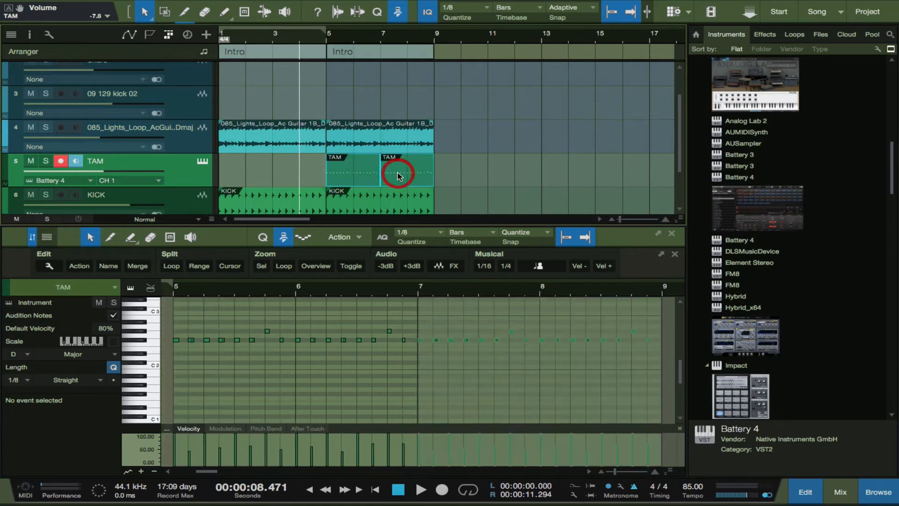
key(g)
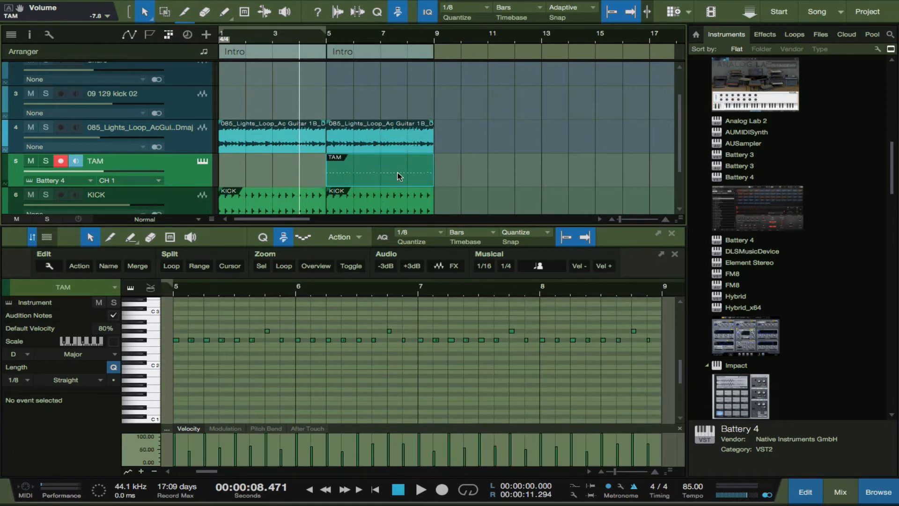
key(ctrl+b)
scroll(361, 150, down, 3)
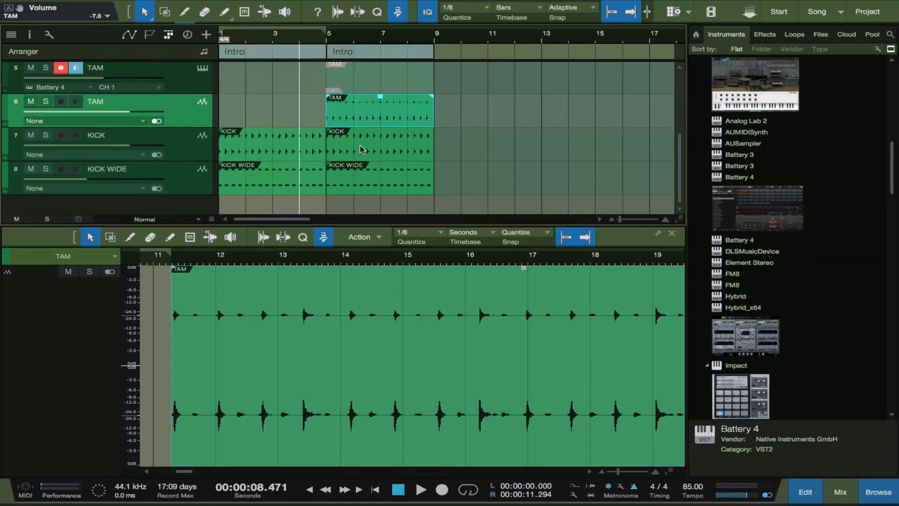
During playback, pan the bounced TAM audio track to L34 and lower its volume to -8.8 dB.
key(space)
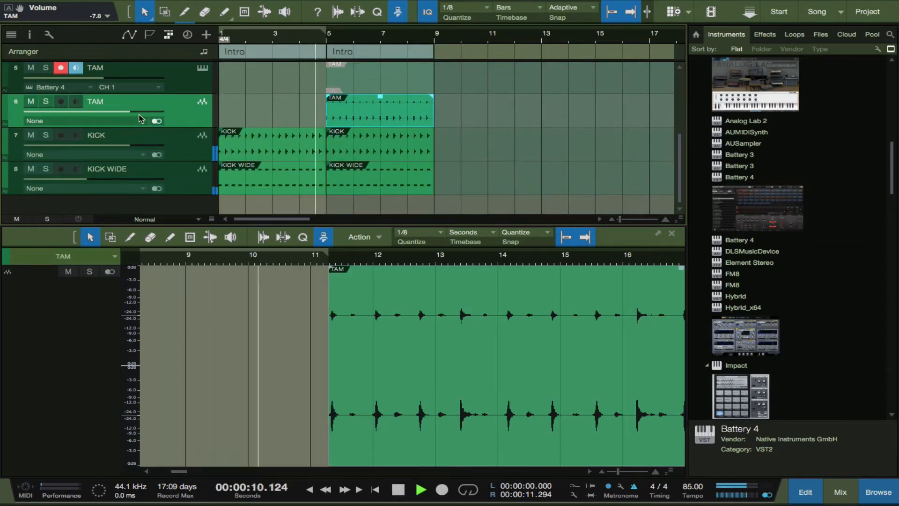
click(184, 115)
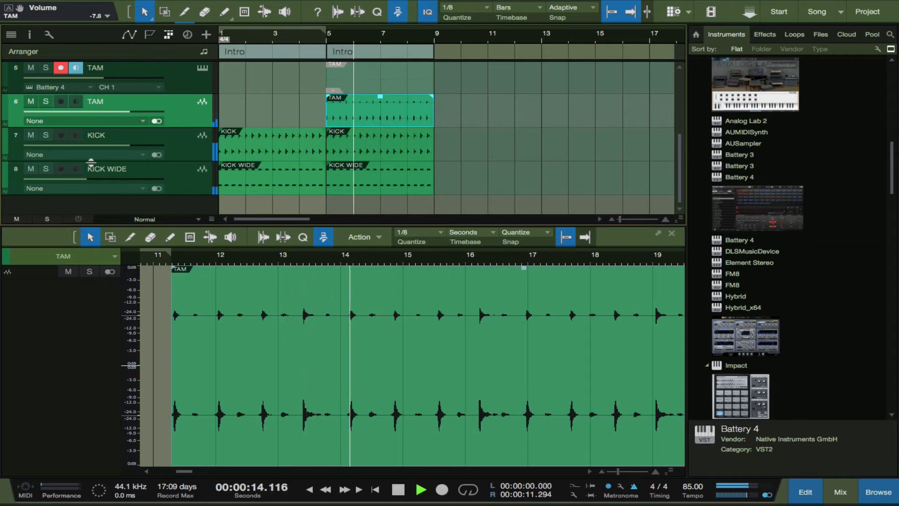
key(F4)
click(22, 268)
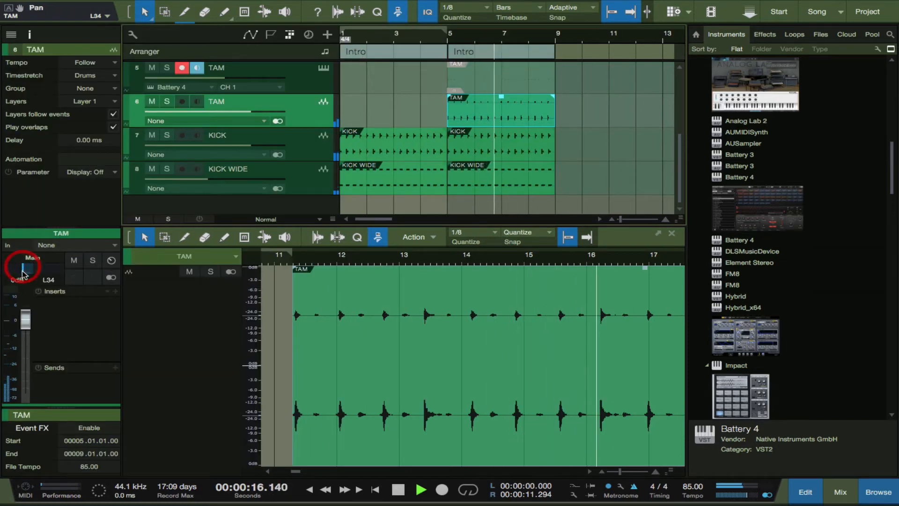
drag(30, 313, 27, 337)
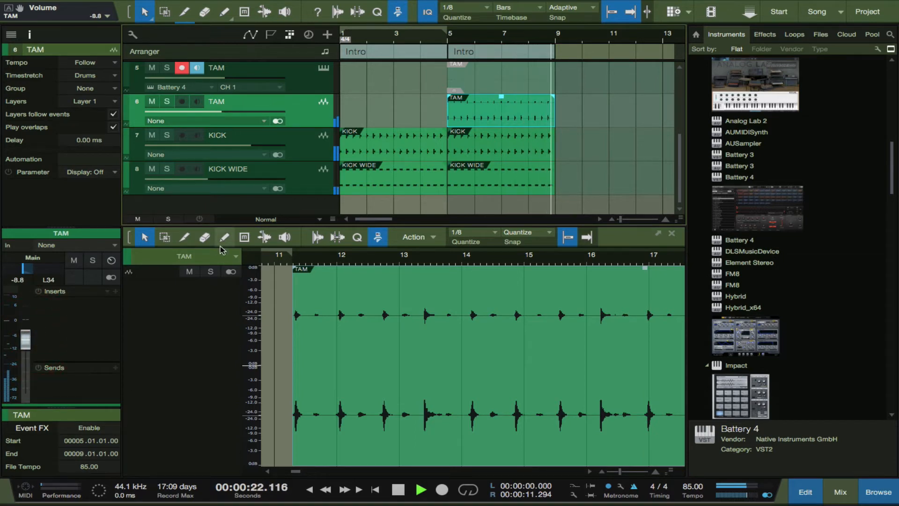
key(space)
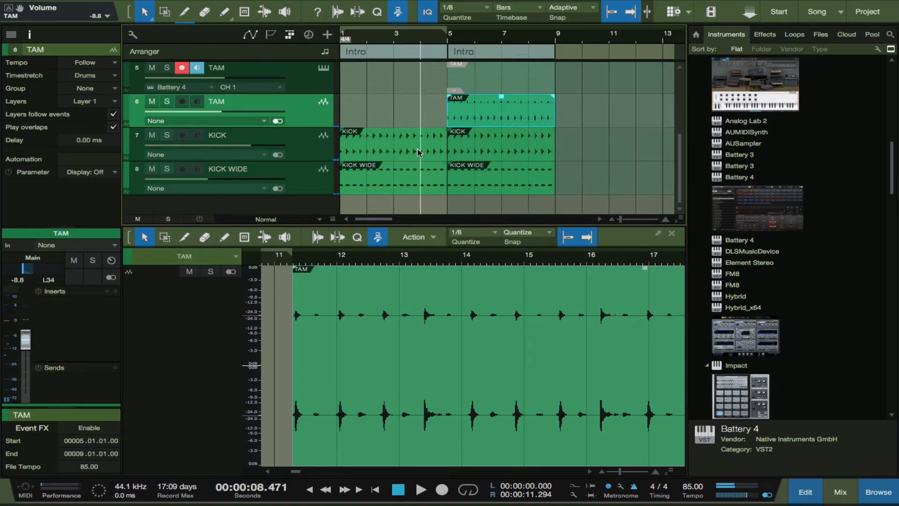
Search the effects for COMP and insert the PreSonus Compressor on the TAM audio track.
click(459, 55)
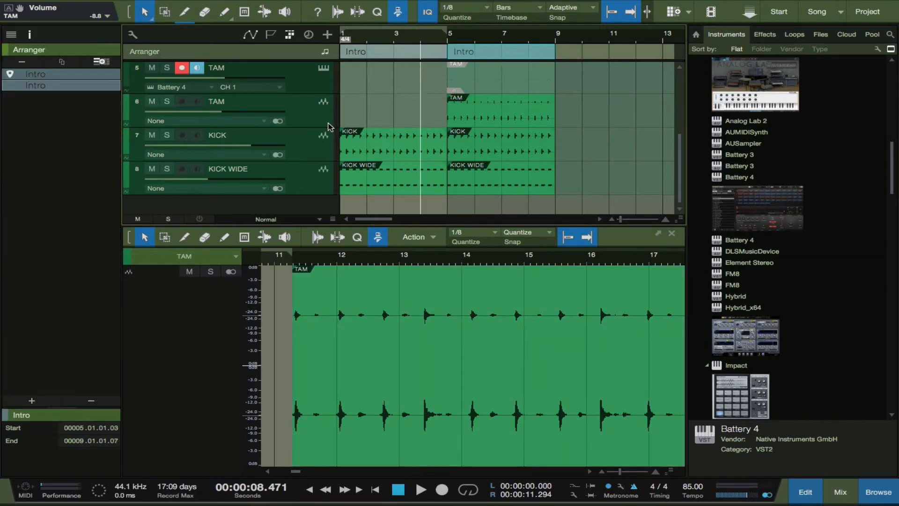
click(319, 123)
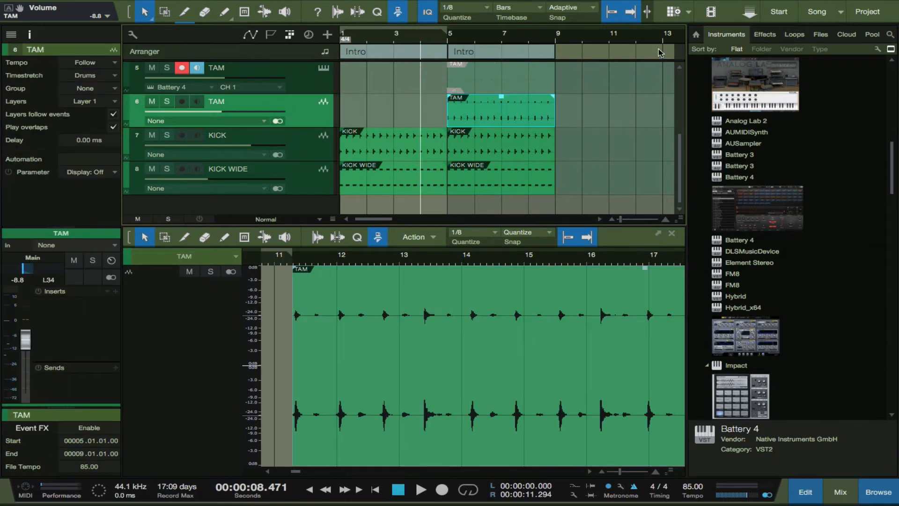
click(766, 36)
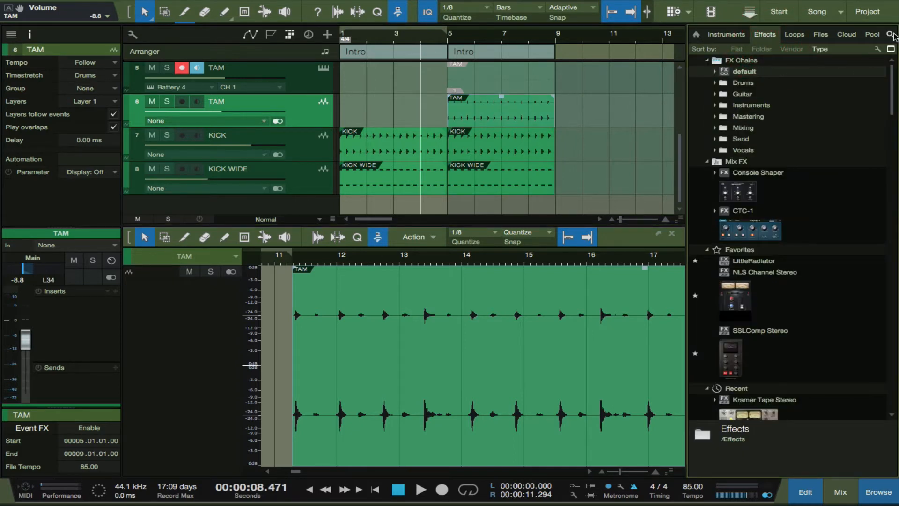
click(890, 36)
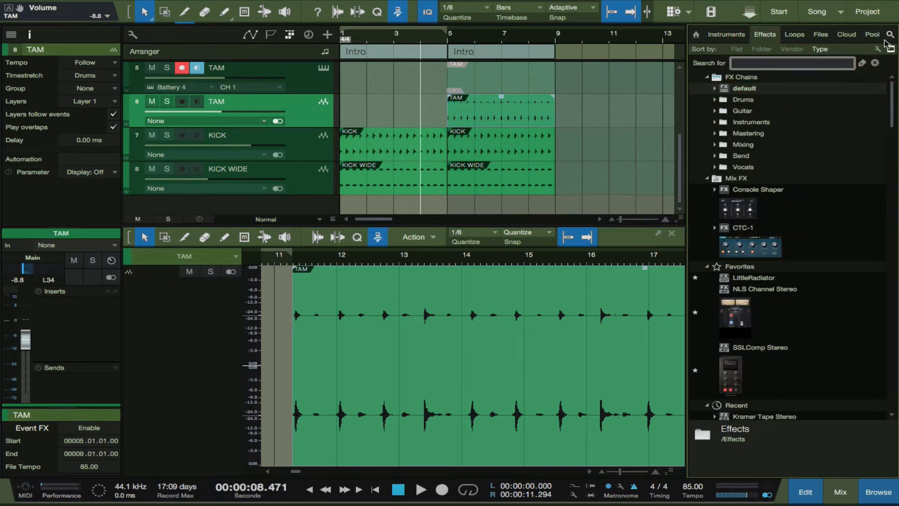
text(COMP)
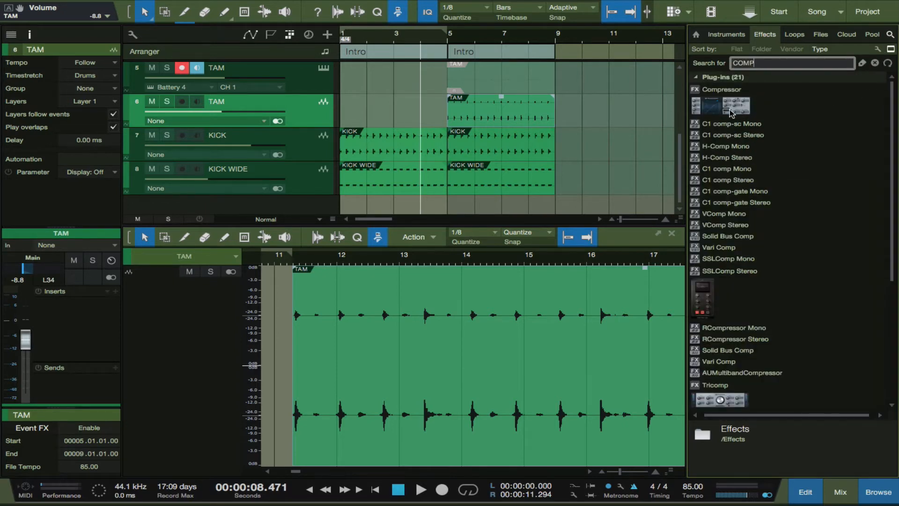
drag(730, 113, 516, 116)
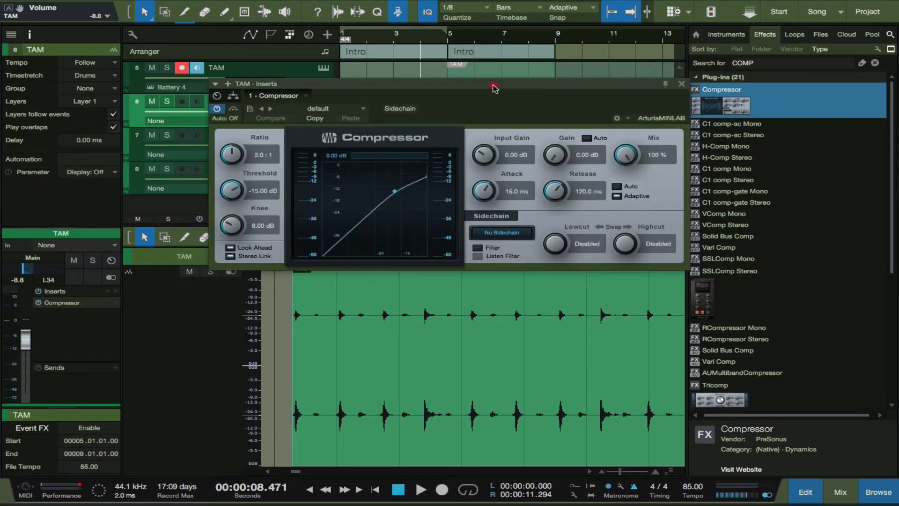
Move the Compressor window clear of the tracks and loop playback over the second Intro section, bars 5 to 9.
drag(493, 87, 478, 158)
key(space)
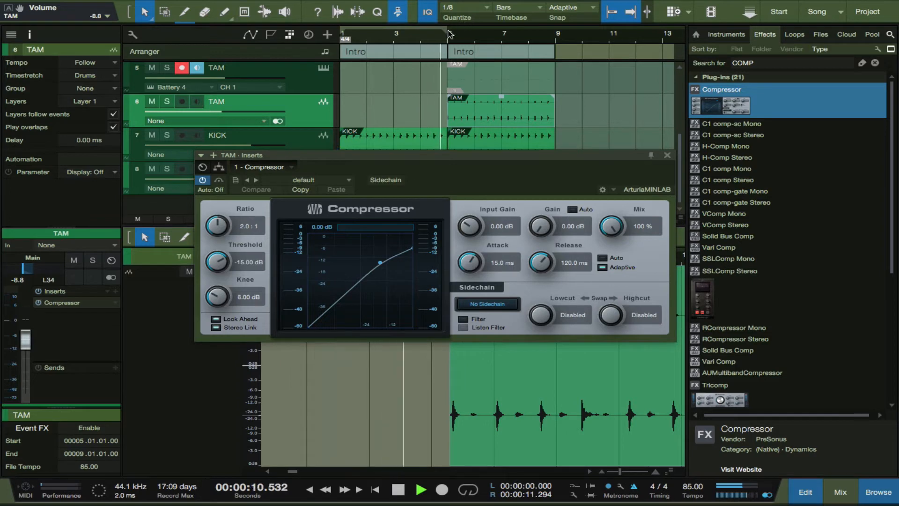
drag(449, 34, 557, 41)
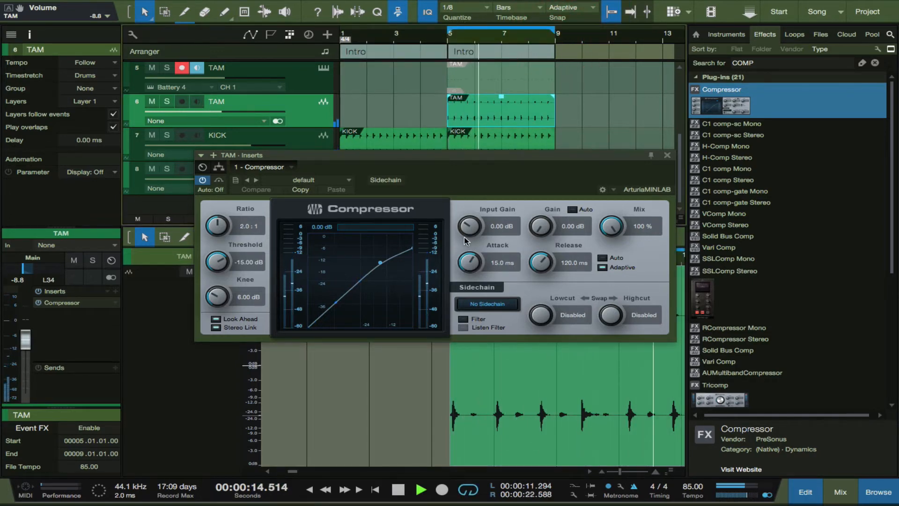
Set the TAM compressor to threshold -21.96 dB, ratio 4.2:1, attack 6.82 ms, gain 0.00 dB and input gain 3.96 dB.
drag(540, 227, 540, 225)
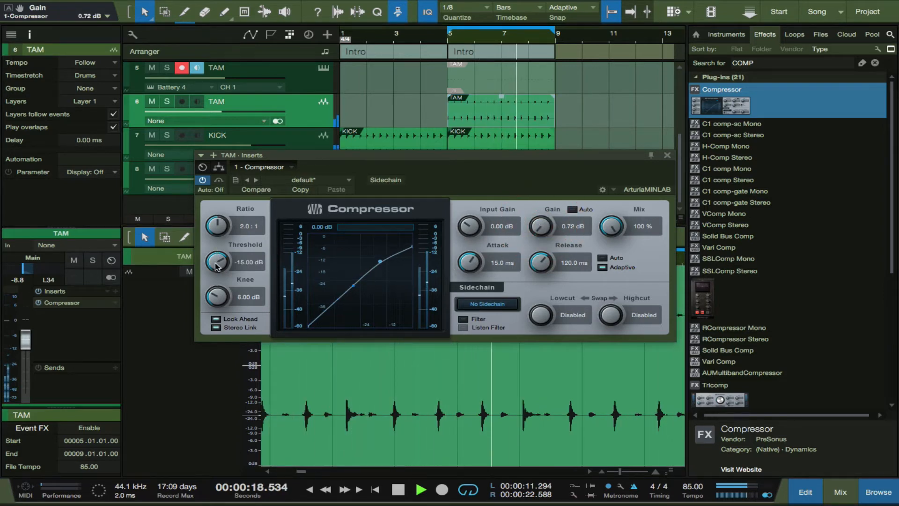
drag(216, 264, 219, 284)
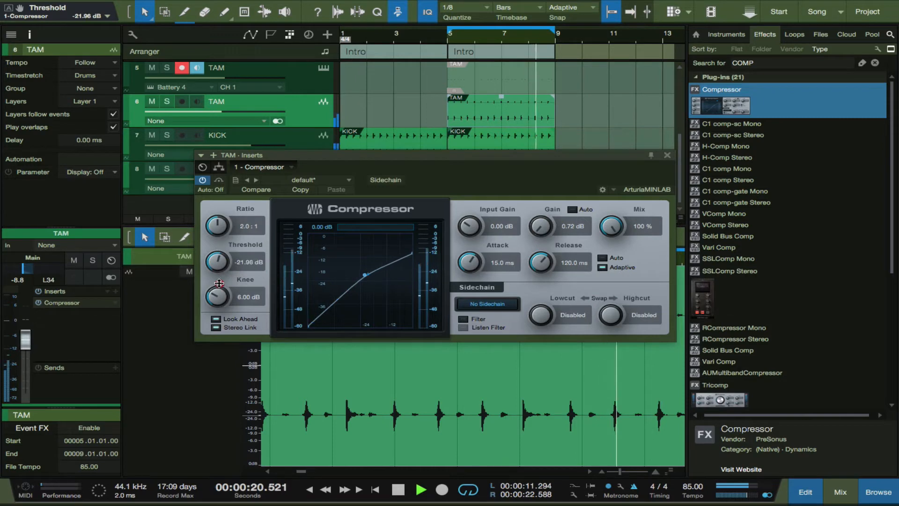
drag(218, 228, 218, 218)
drag(477, 263, 470, 271)
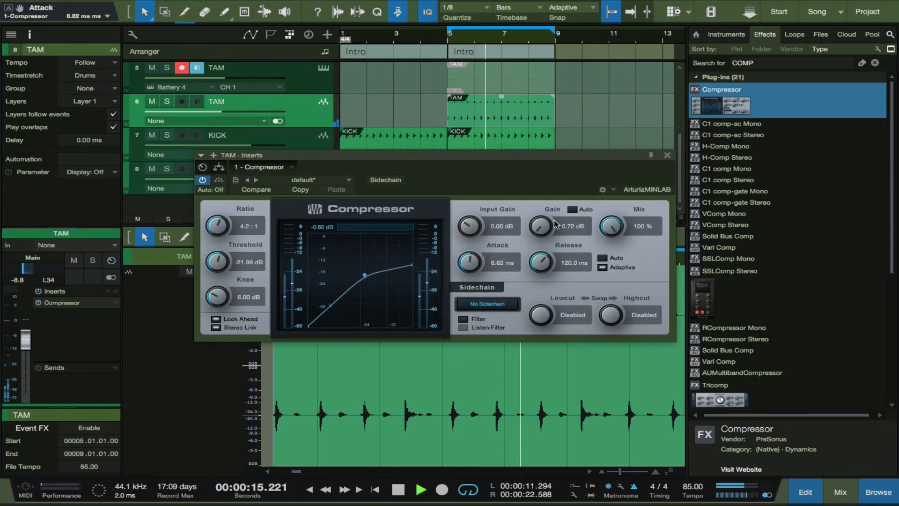
drag(538, 228, 537, 230)
drag(469, 226, 458, 215)
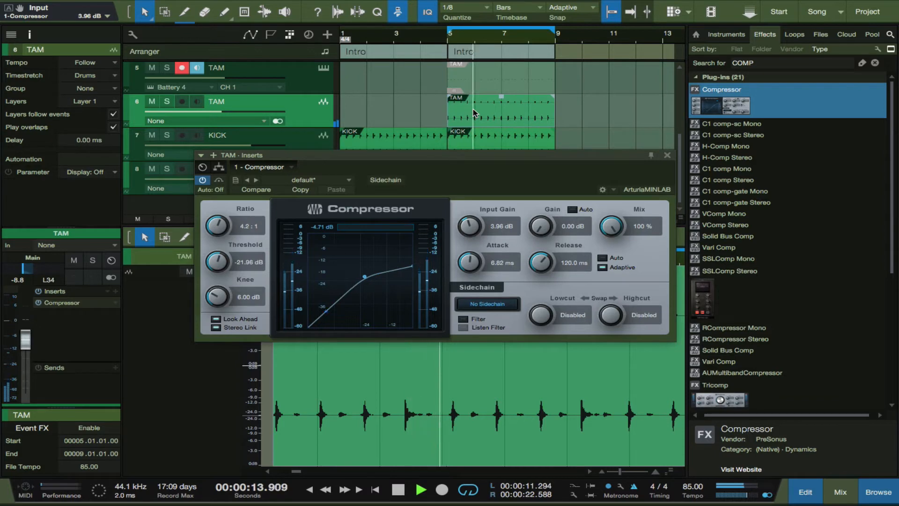
Solo the TAM audio track and set its compressor to release 175.5 ms, attack 37.4 ms, input gain 5.94 dB and gain 0.96 dB.
click(167, 102)
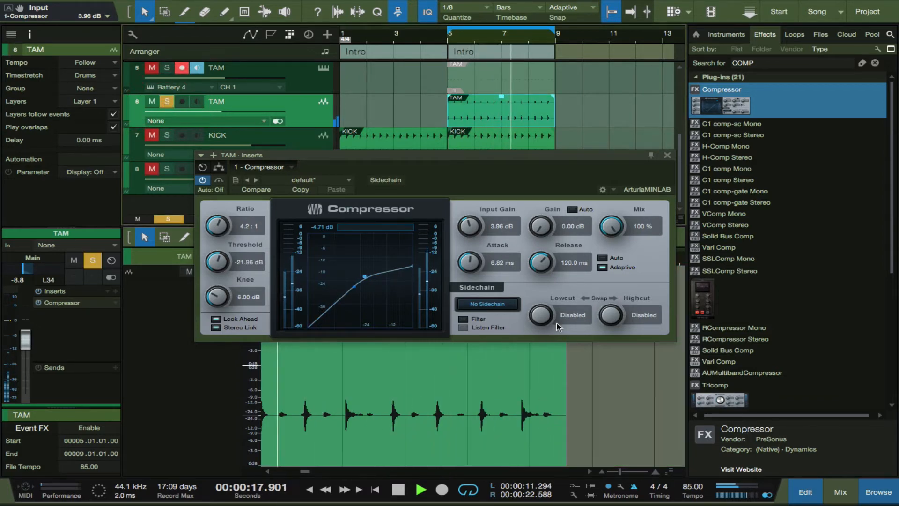
drag(544, 267, 537, 250)
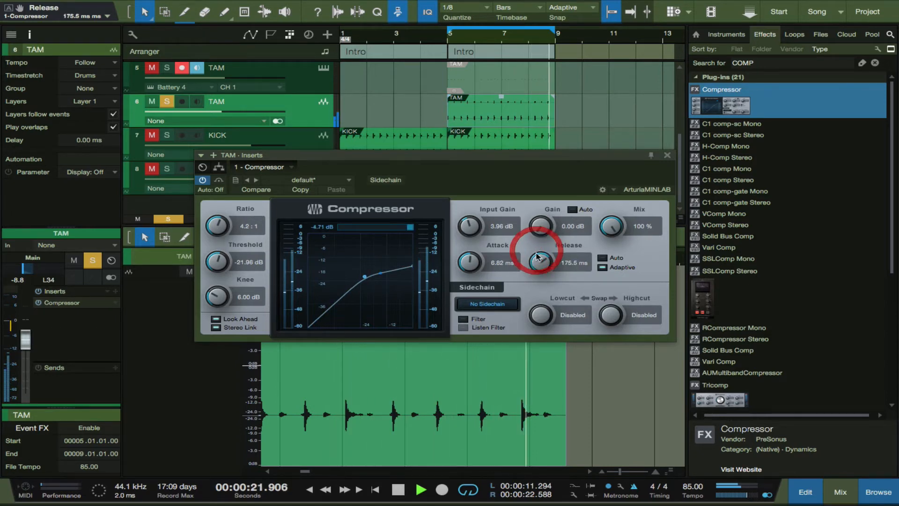
drag(469, 261, 471, 225)
drag(543, 229, 542, 228)
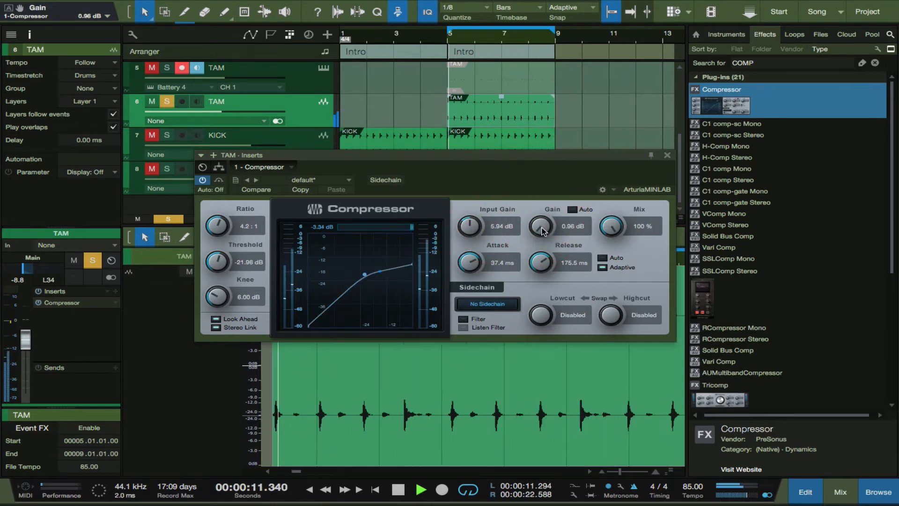
key(space)
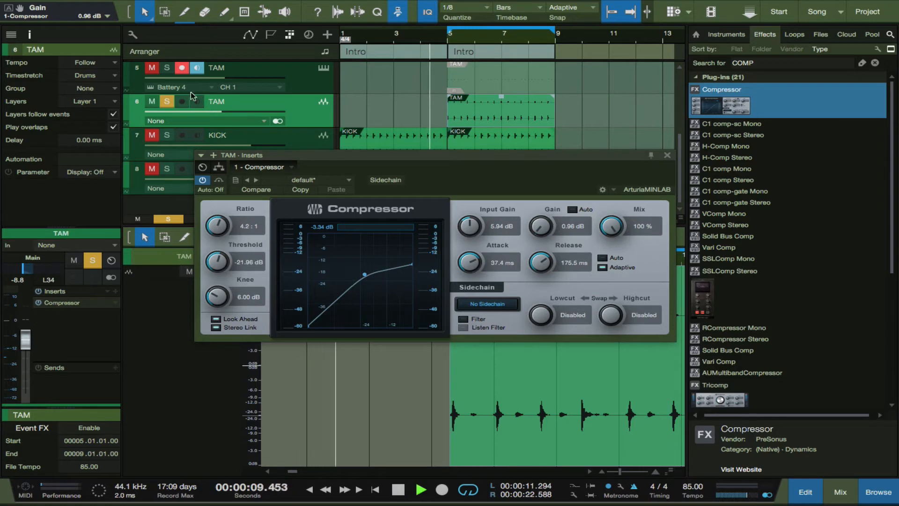
Take the TAM audio track out of solo, lower its fader to -17.6 dB, and stop playback with the compressor closed.
click(167, 102)
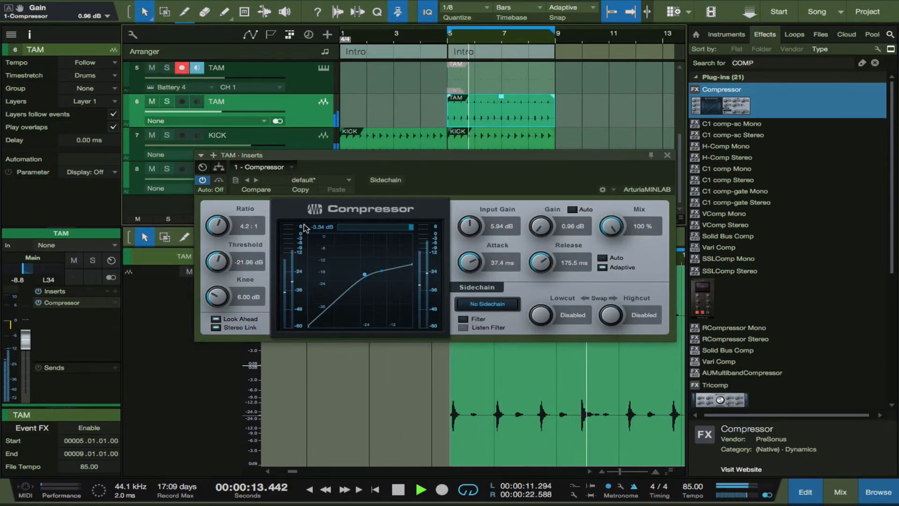
drag(21, 354, 26, 367)
key(space)
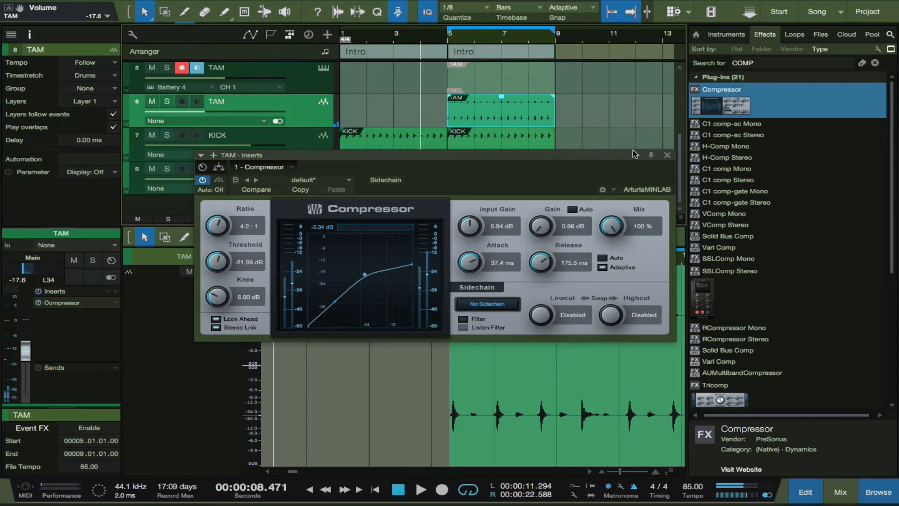
click(667, 156)
Select the acoustic guitar loop in the second Intro section and insert the PreSonus Compressor on its track.
scroll(523, 109, up, 4)
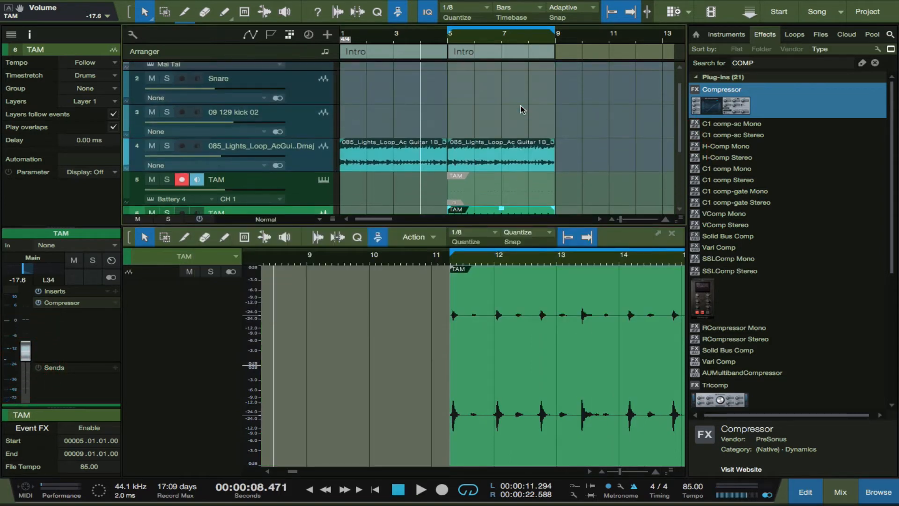
scroll(523, 110, up, 1)
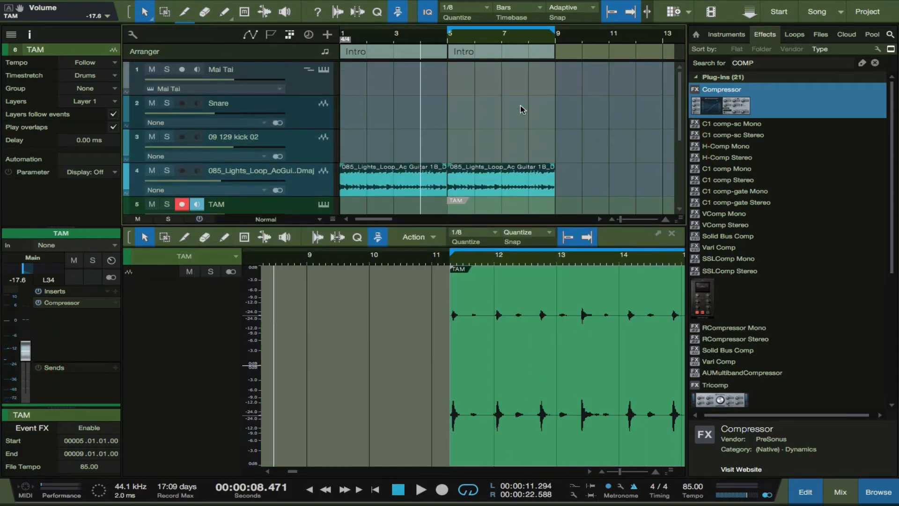
click(313, 119)
click(316, 88)
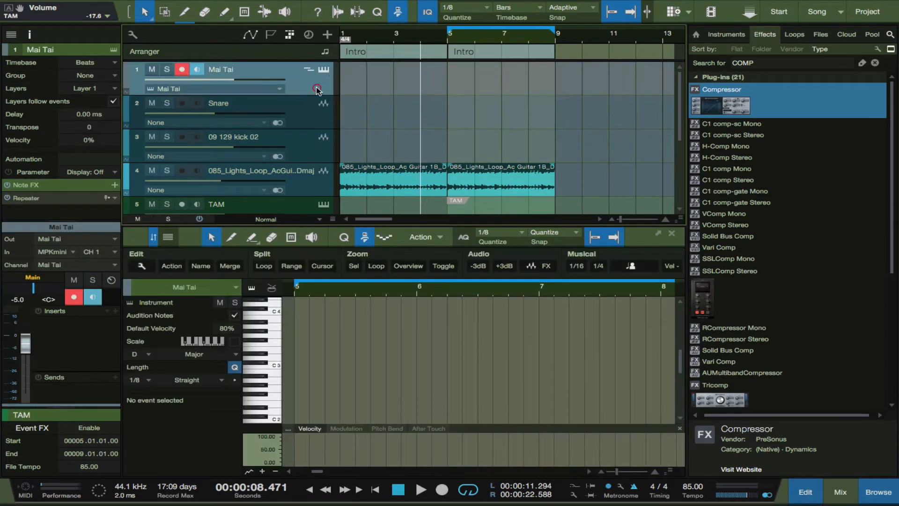
click(311, 182)
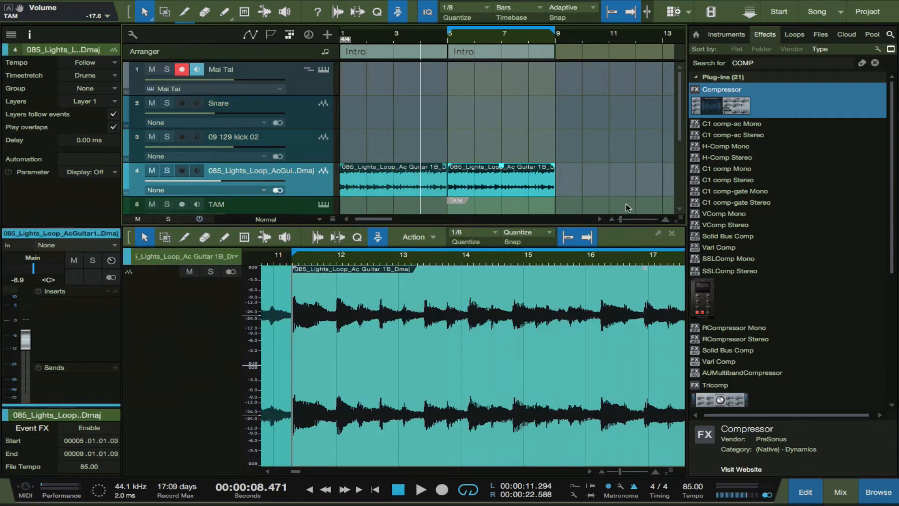
drag(733, 104, 501, 174)
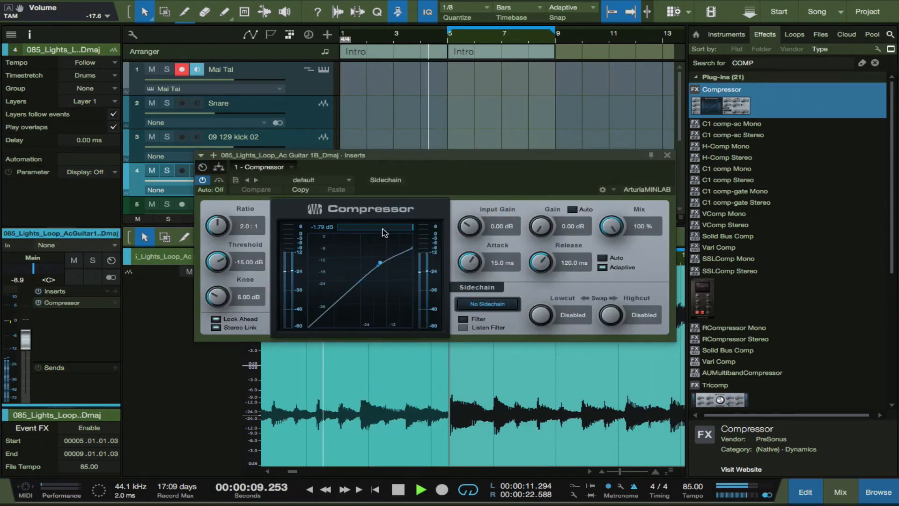
Audition the compressor's Acoustic Strumming, Acoustic Guitar hard and Acoustic Guitar 1 presets, settling on Acoustic Guitar 3.
click(313, 182)
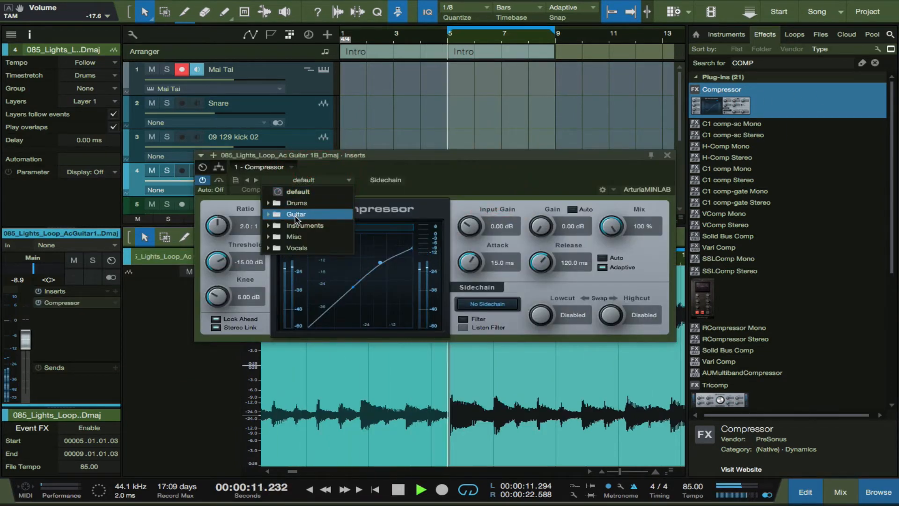
click(270, 215)
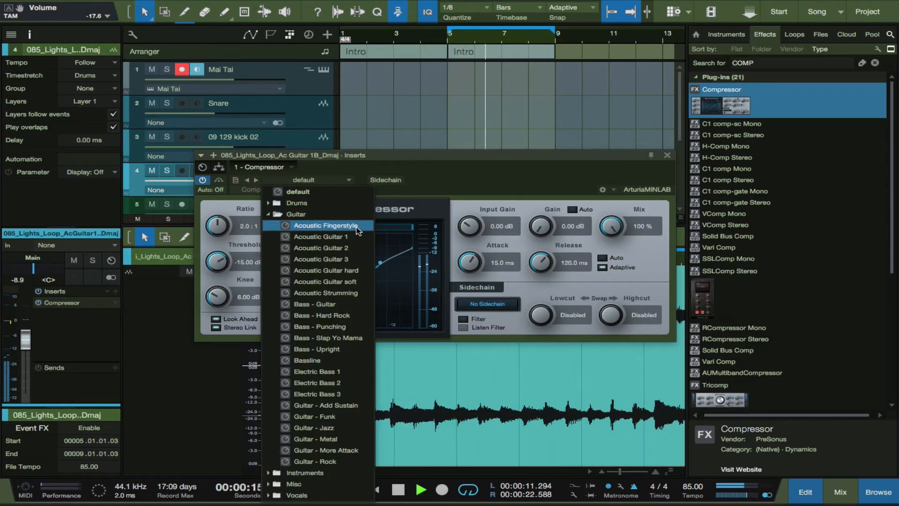
click(362, 297)
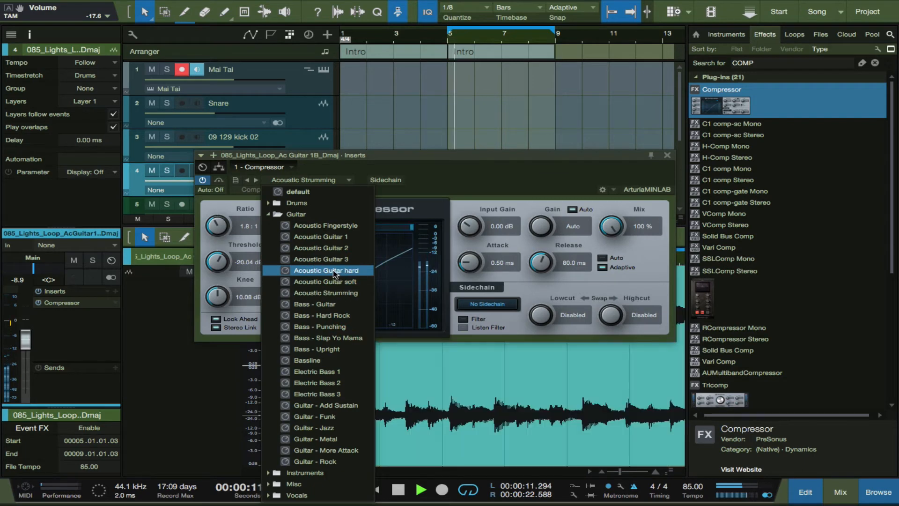
click(333, 270)
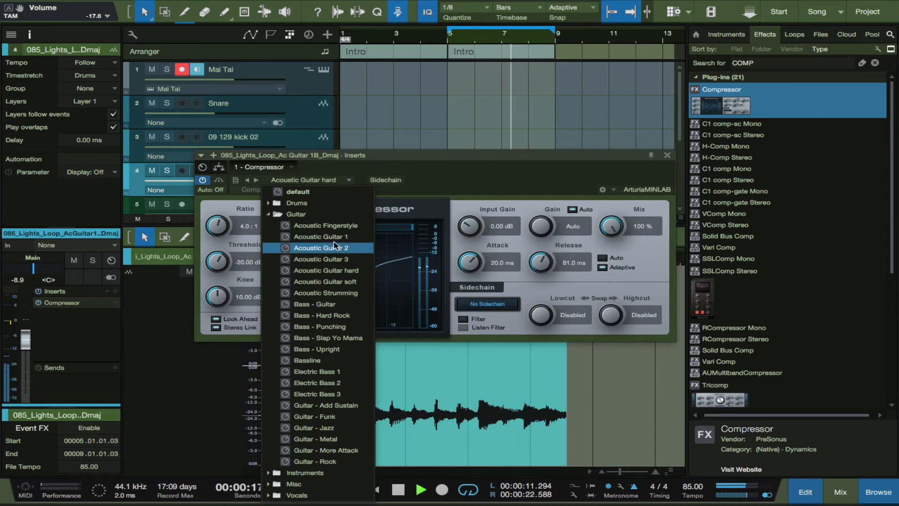
click(333, 237)
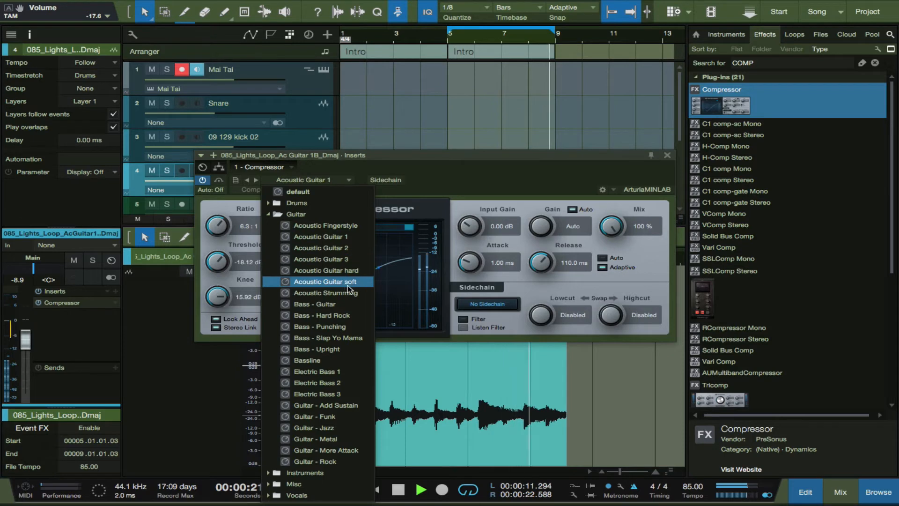
click(340, 260)
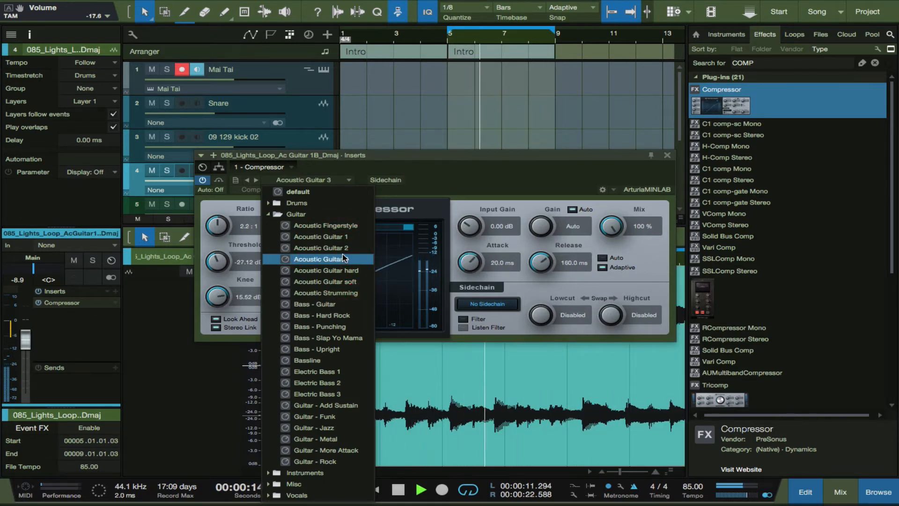
click(444, 186)
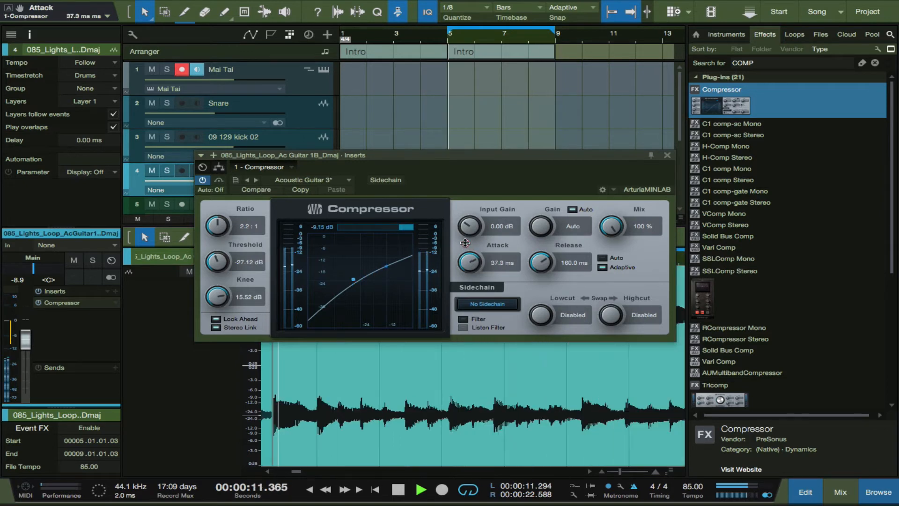
Set the guitar compressor to attack 37.3 ms, release 77.7 ms and, with auto gain off, gain 4.46 dB, and close it.
drag(479, 258, 541, 269)
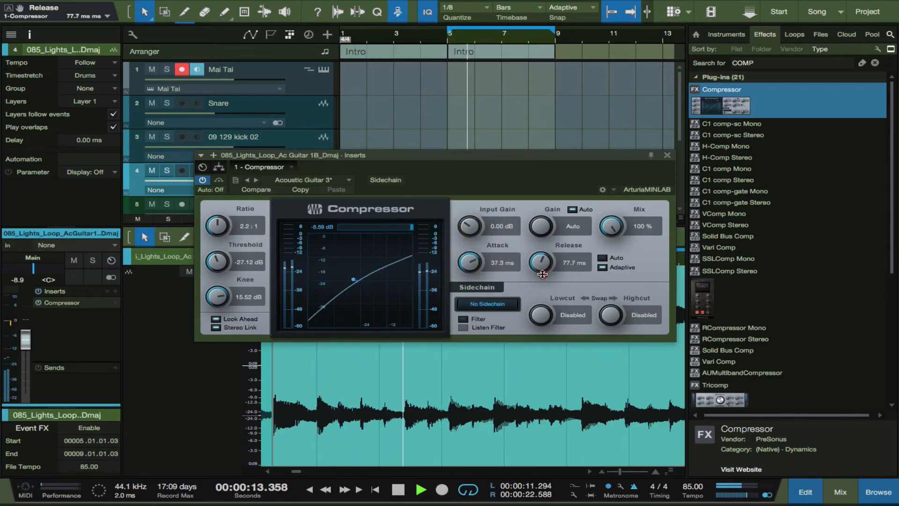
click(573, 210)
drag(541, 226, 538, 238)
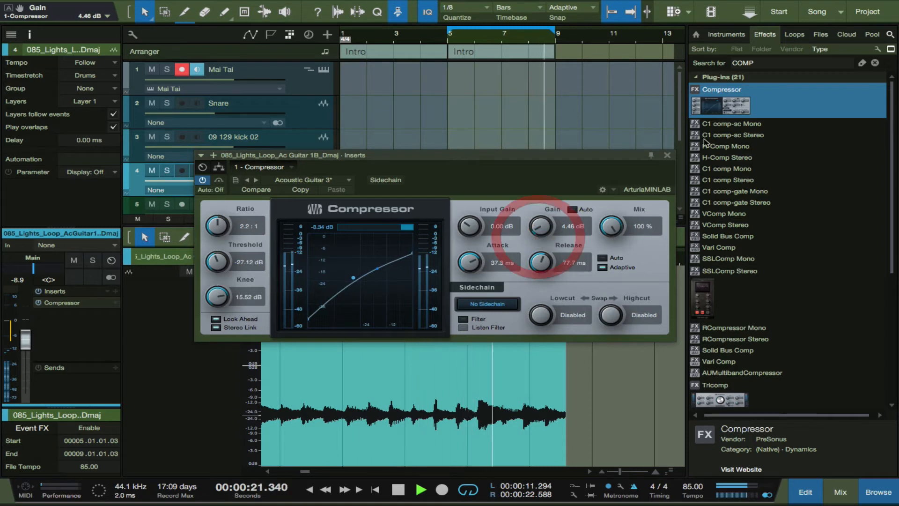
click(668, 155)
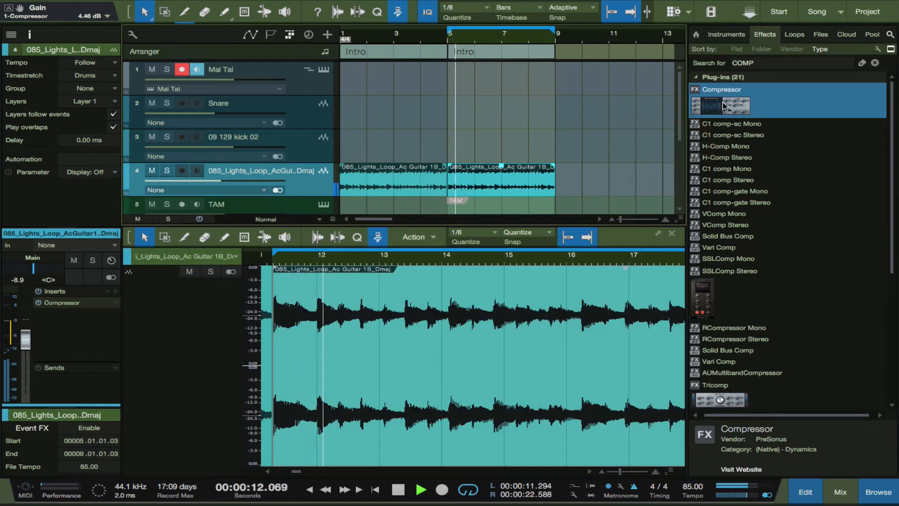
Search the effects for eq, insert Pro EQ on the guitar loop track, and move its window so all controls fit on screen.
click(891, 34)
click(891, 36)
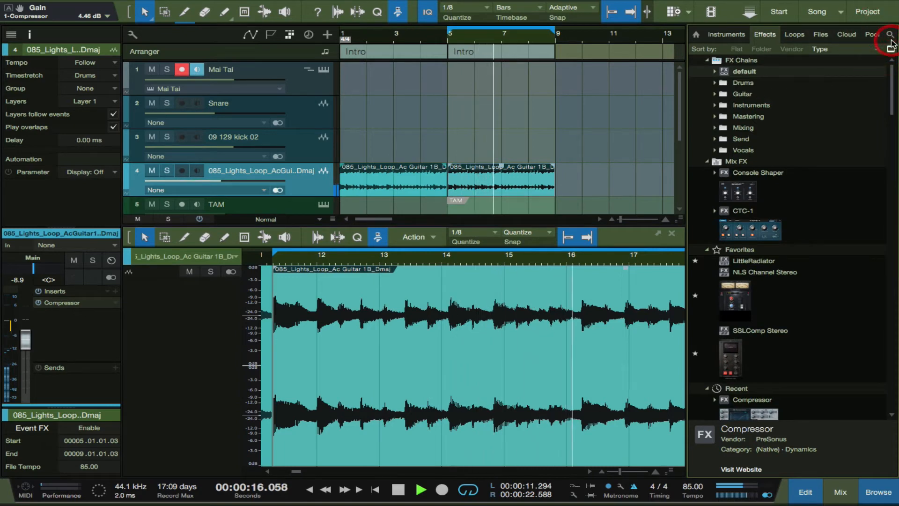
click(891, 36)
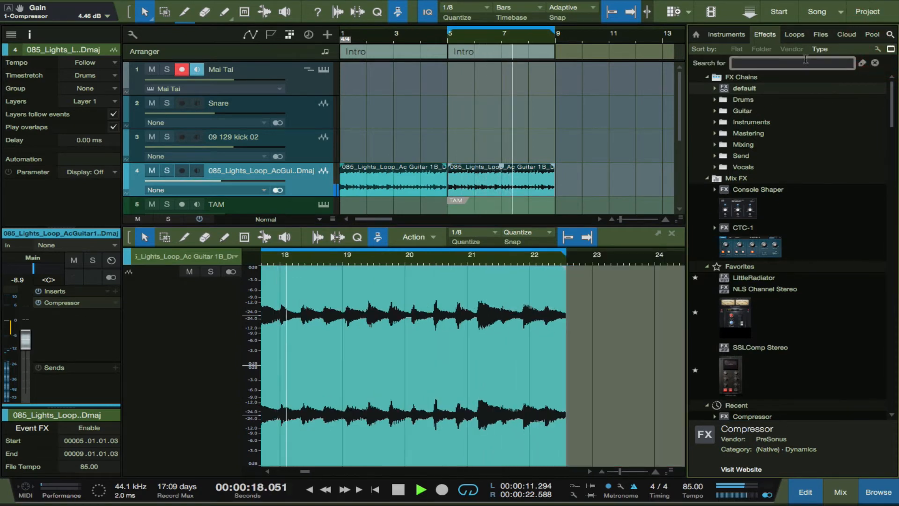
text(eq)
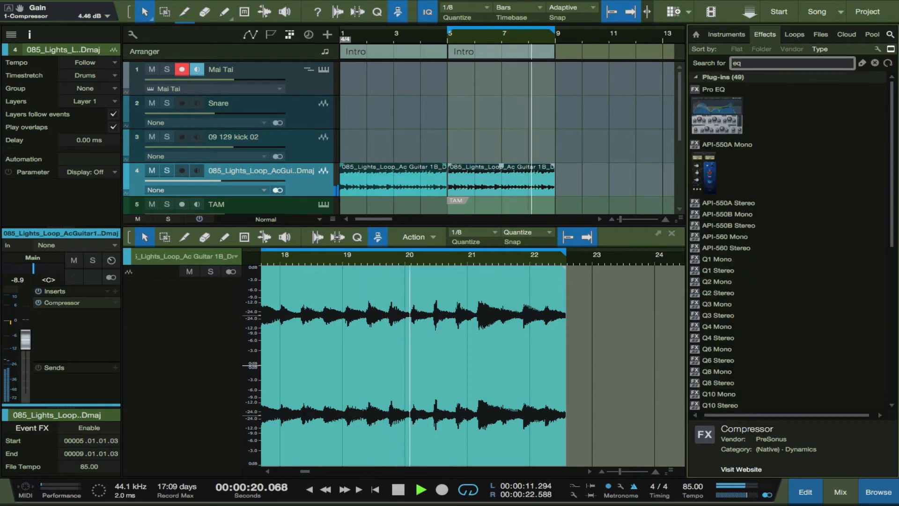
drag(712, 121, 470, 173)
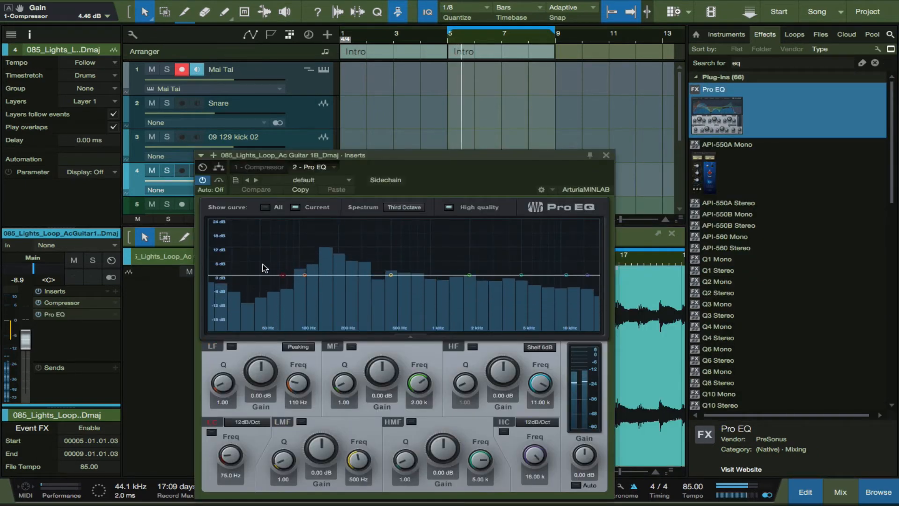
drag(382, 157, 355, 91)
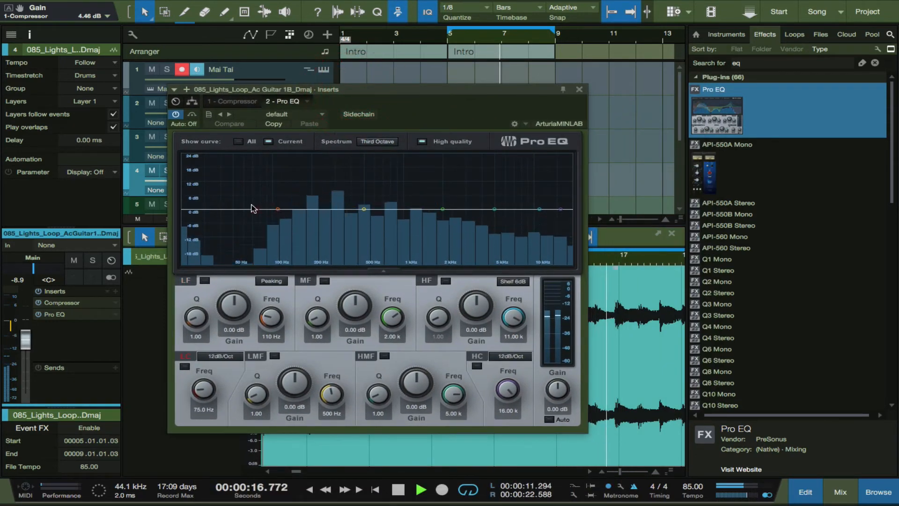
Enable Pro EQ's low cut at 197 Hz and boost MF 1.65 dB at 2.03 kHz and HMF 1.18 dB at 5.23 kHz.
click(185, 366)
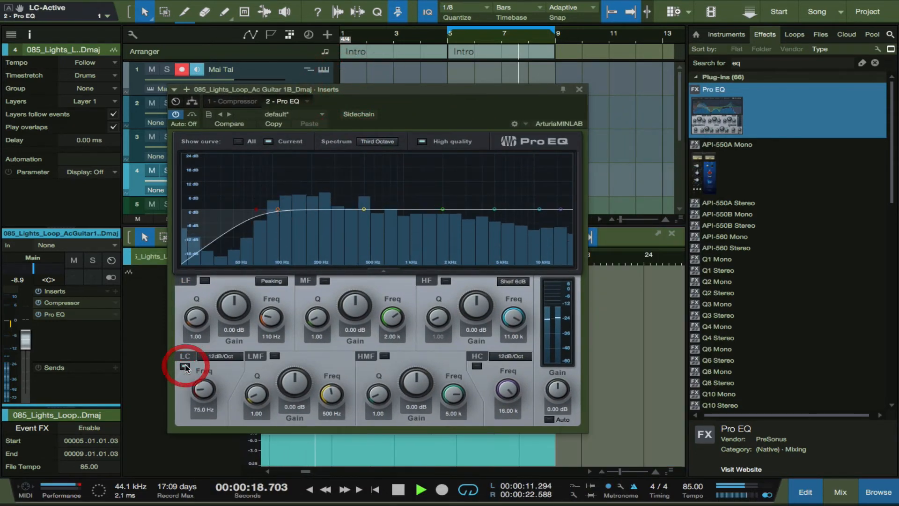
drag(200, 395, 198, 380)
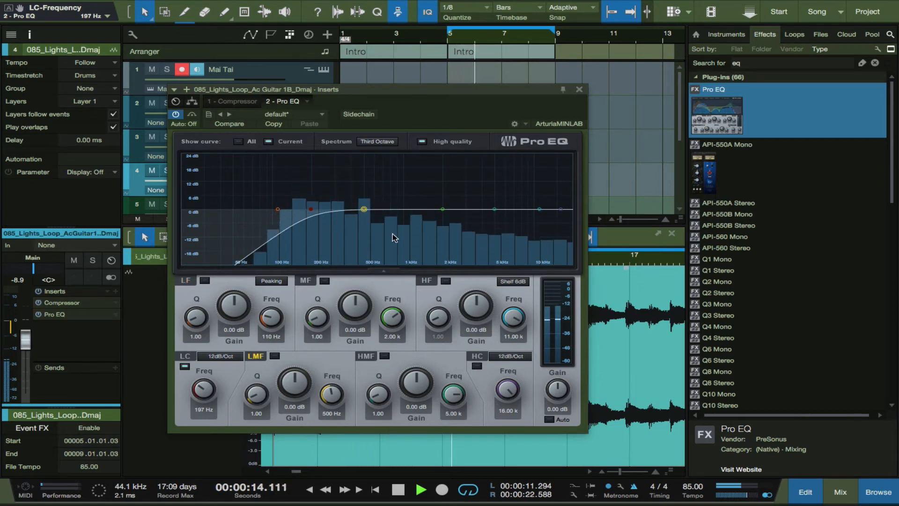
drag(443, 210, 444, 206)
drag(497, 211, 499, 207)
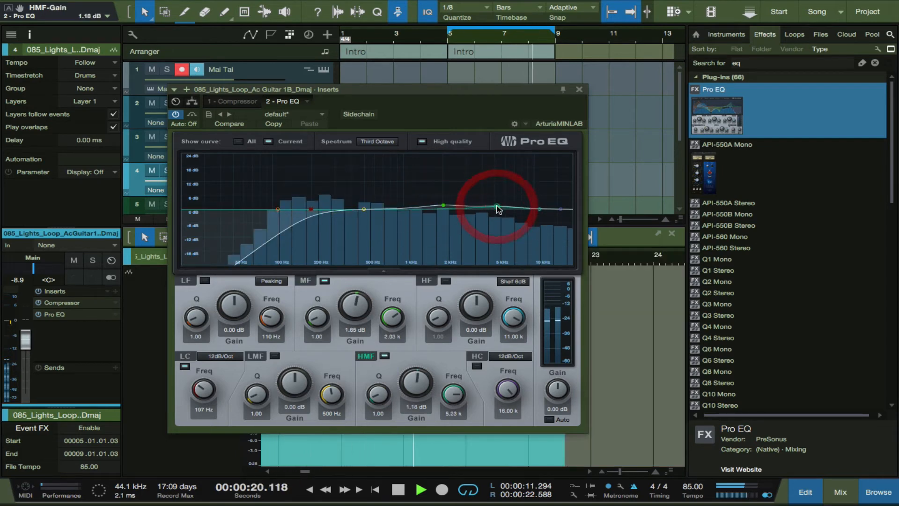
Load the Gtr - Clear Acoustic instrument preset in Pro EQ and set its spectrum display to Third Octave.
click(310, 114)
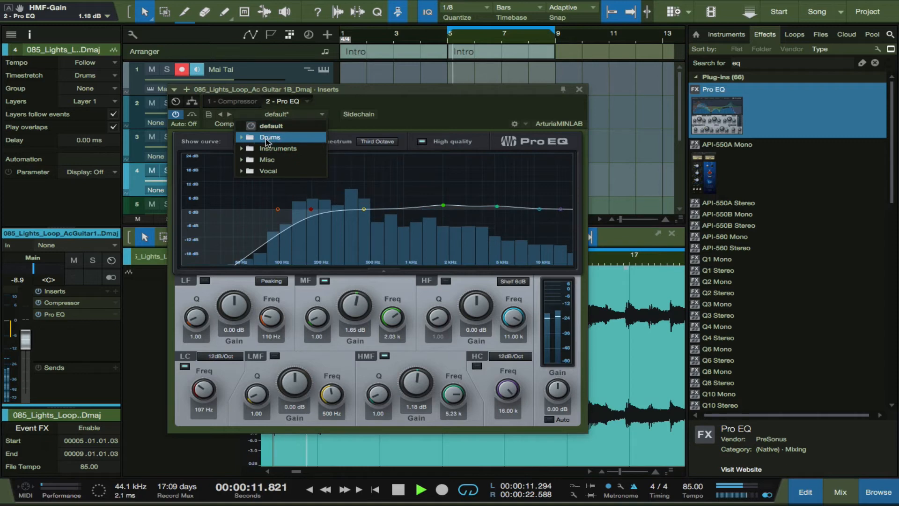
click(243, 149)
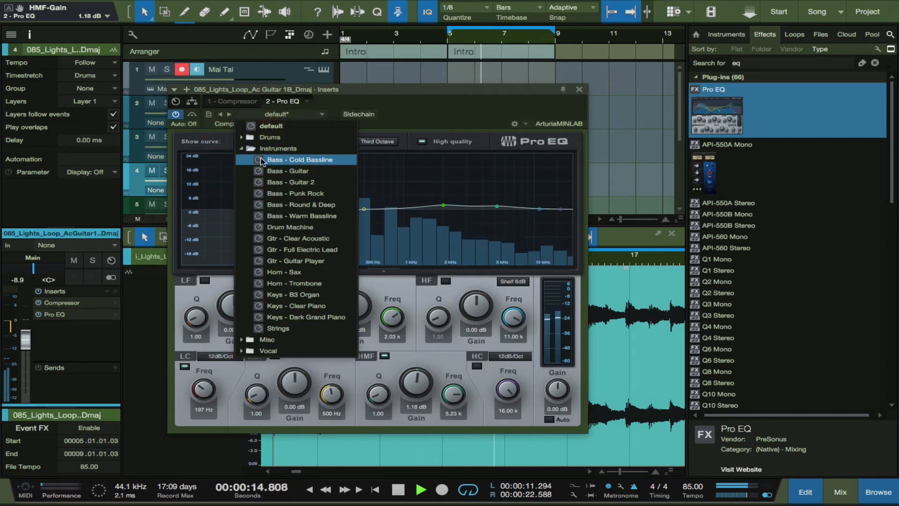
click(316, 242)
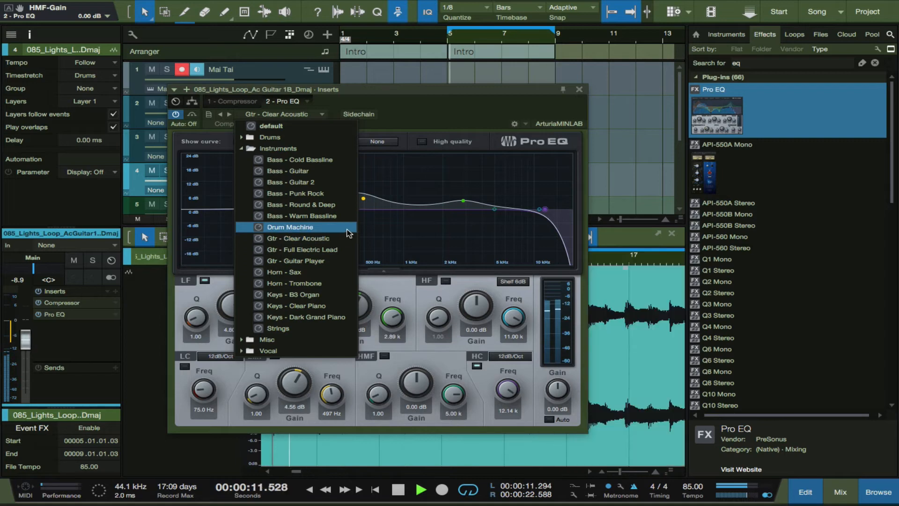
click(386, 228)
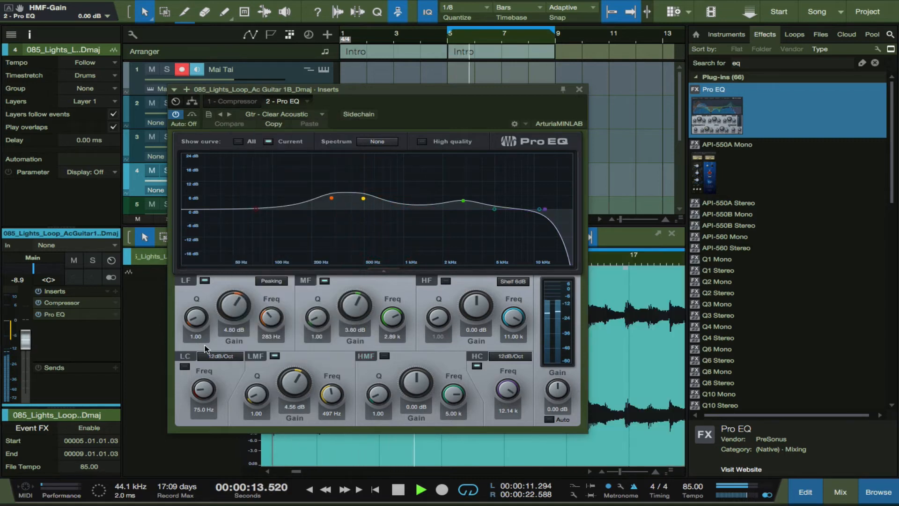
click(379, 142)
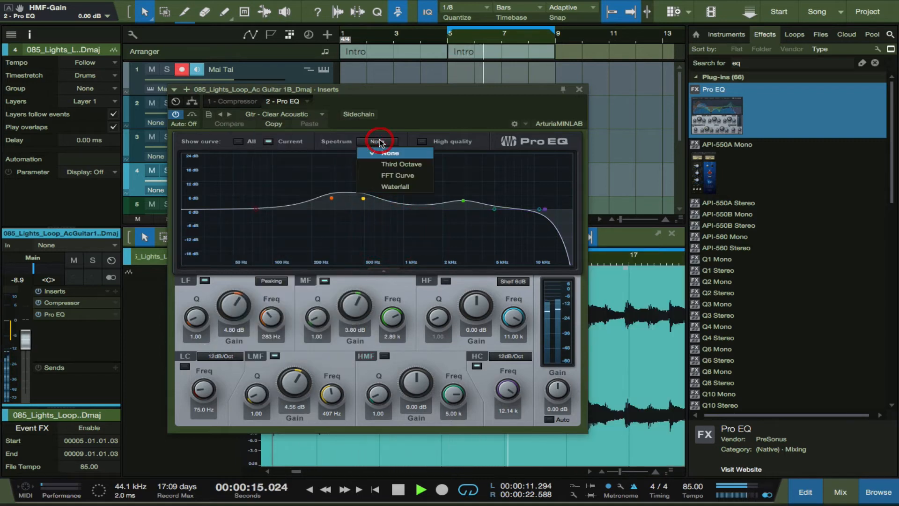
click(393, 165)
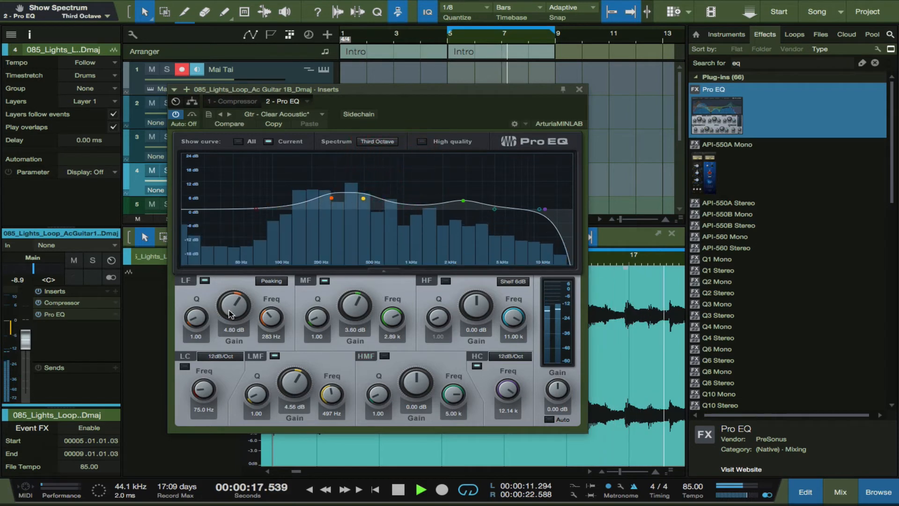
Set the guitar EQ's low cut to 146 Hz with a 48dB/Oct slope and the LMF band to about 2.59 dB at 491 Hz.
drag(257, 210, 300, 209)
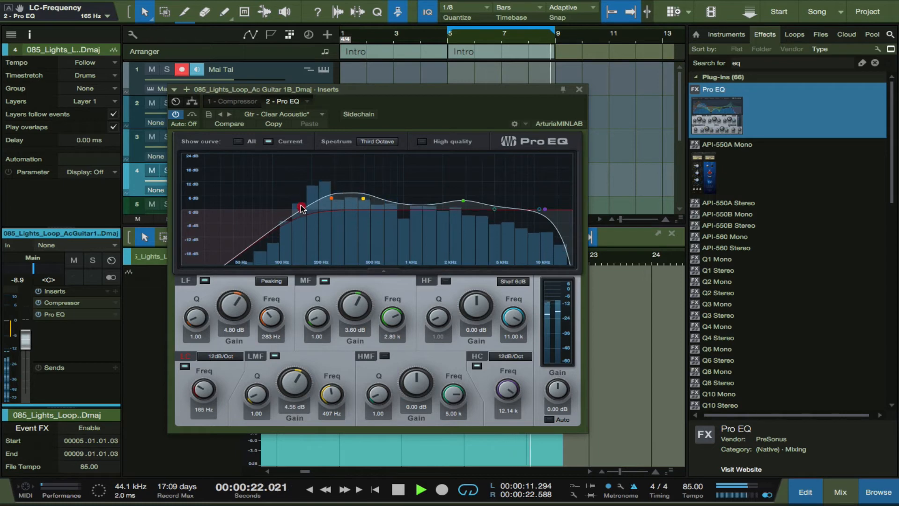
click(217, 357)
click(234, 412)
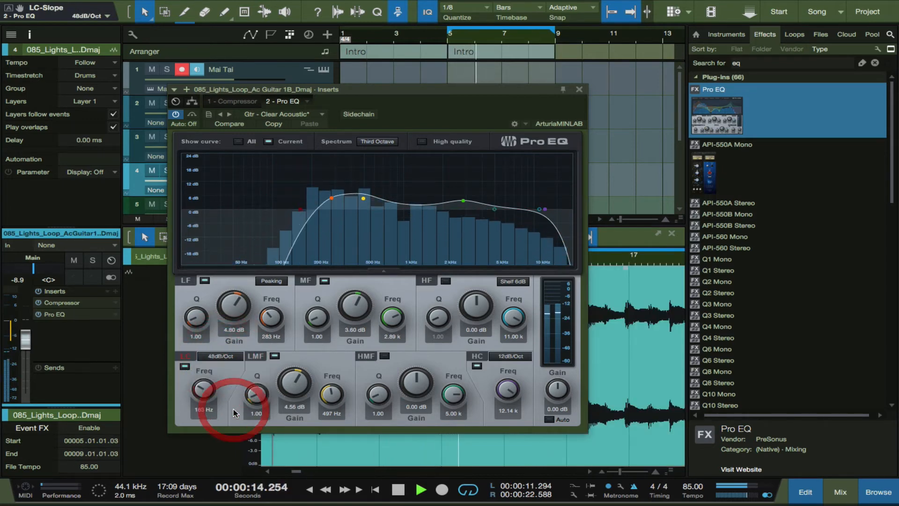
drag(299, 212, 295, 209)
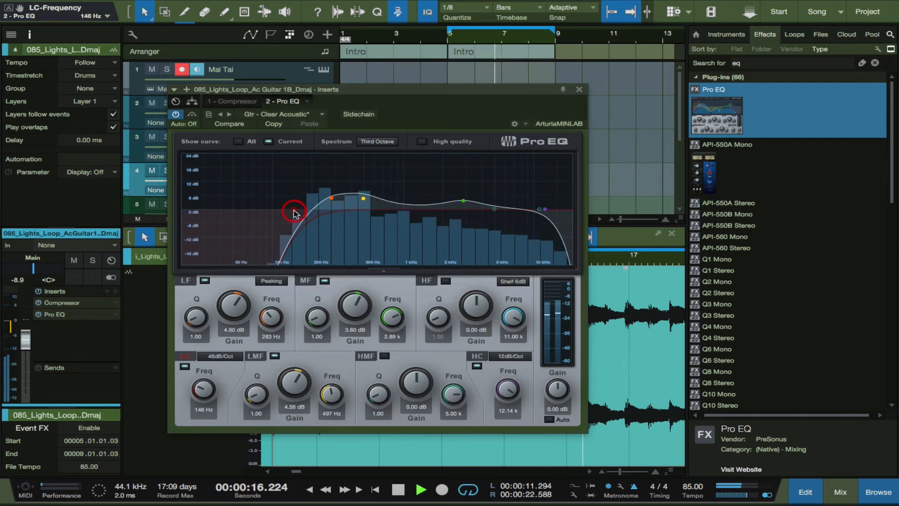
click(364, 197)
drag(364, 198, 365, 207)
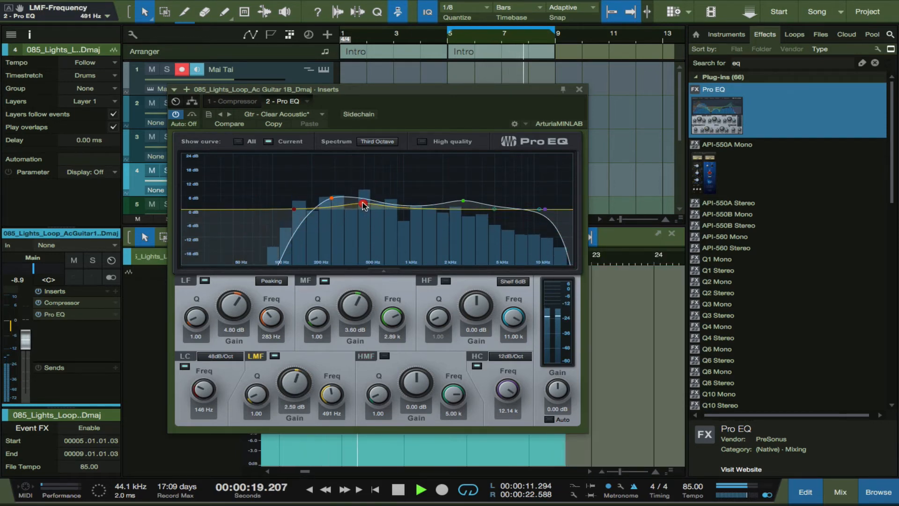
Boost the guitar EQ's HF band 2.59 dB at 6.66 kHz and set the MF band to 2.59 dB at 2.70 kHz.
click(495, 209)
drag(539, 213, 511, 203)
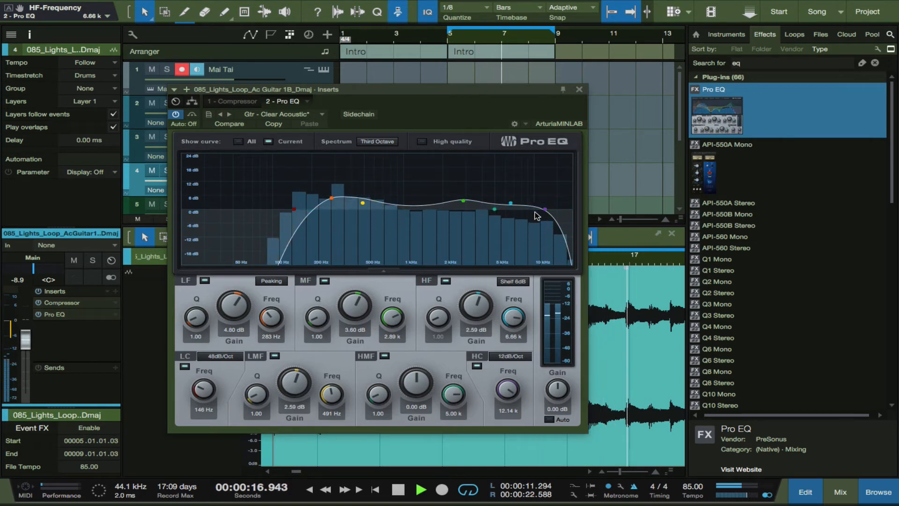
click(461, 202)
drag(461, 201, 459, 203)
Set the guitar EQ's LF to 2.82 dB at 277 Hz, LMF to 0.71 dB at 502 Hz and HMF to 2.12 dB at 5.28 kHz.
drag(332, 198, 366, 210)
drag(494, 210, 498, 204)
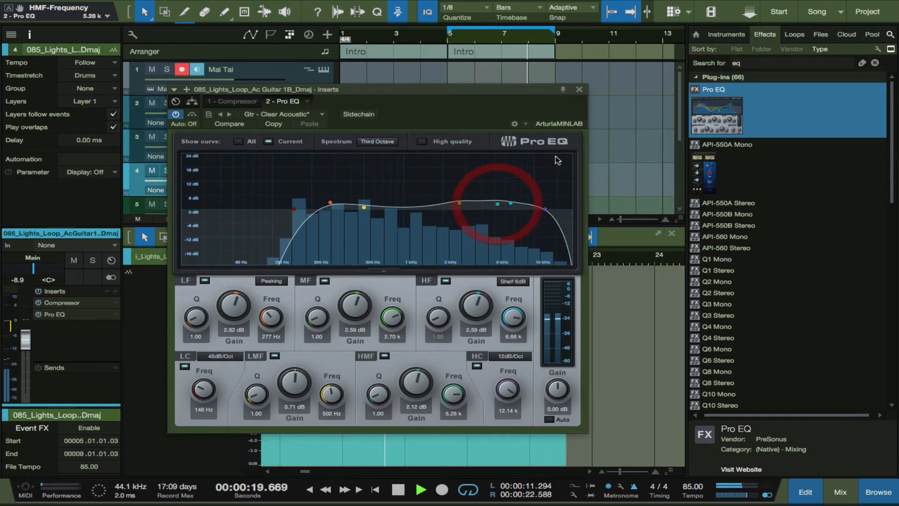
click(580, 90)
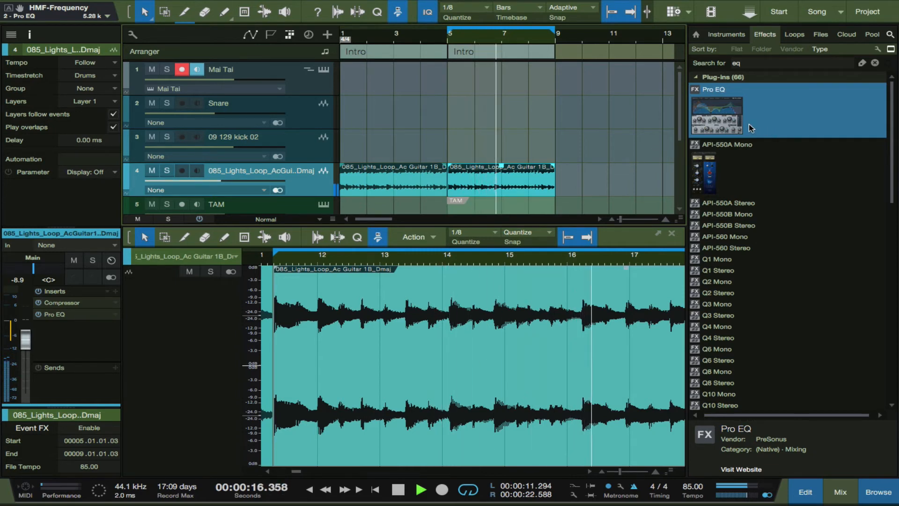
key(space)
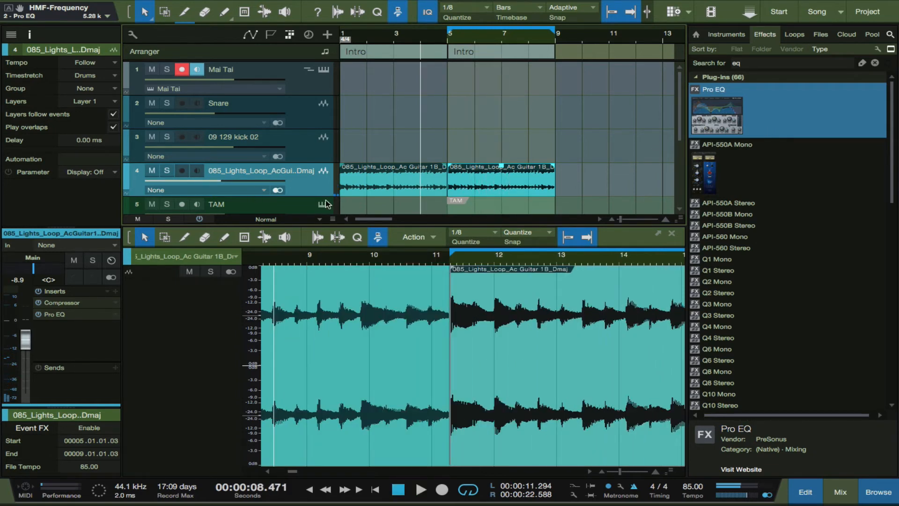
Show the mixer console, hide the track inspector, and enlarge the console to expose the channels' insert and send racks.
key(F3)
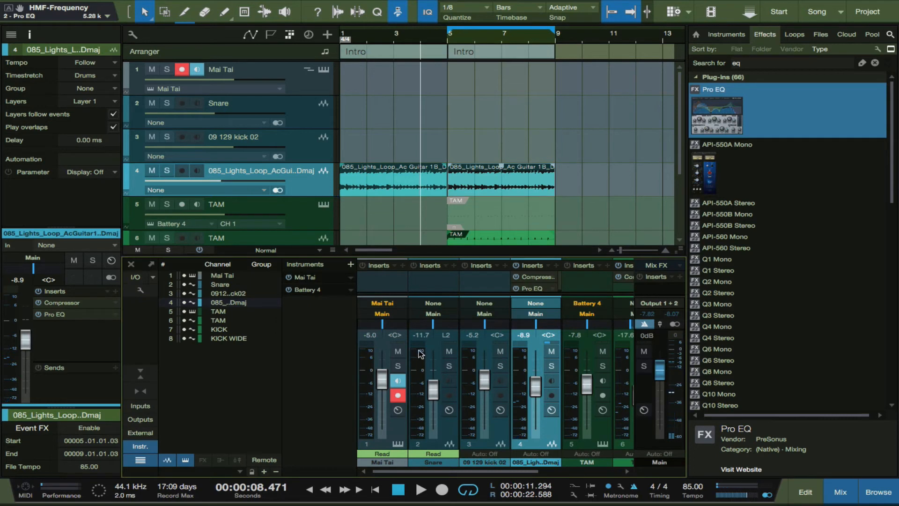
key(F4)
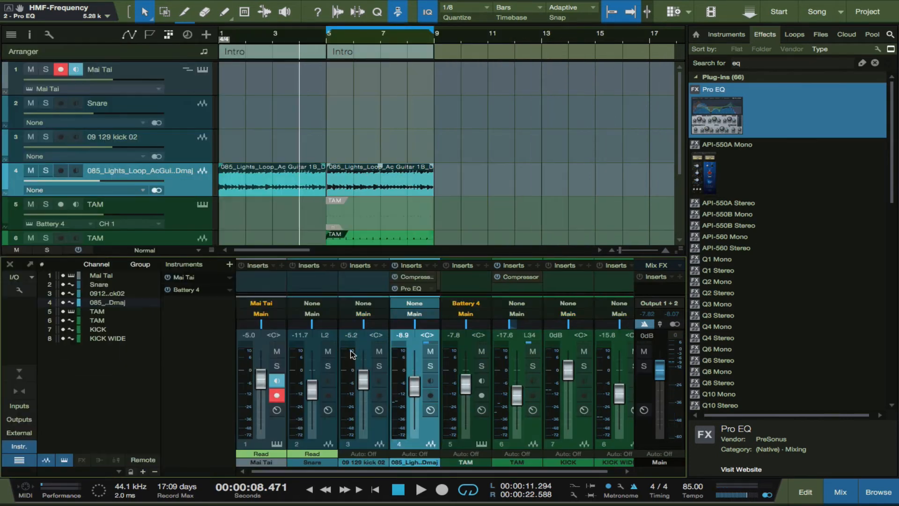
scroll(418, 386, right, 1)
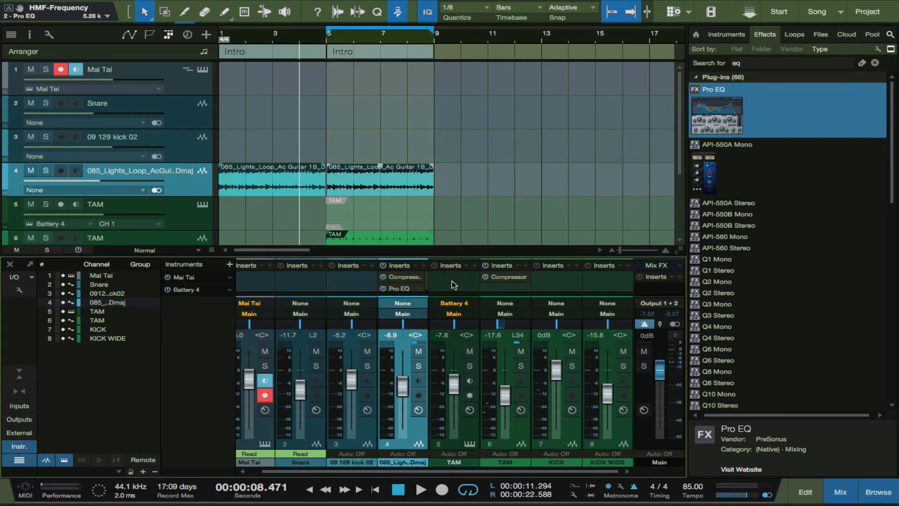
drag(414, 298, 412, 351)
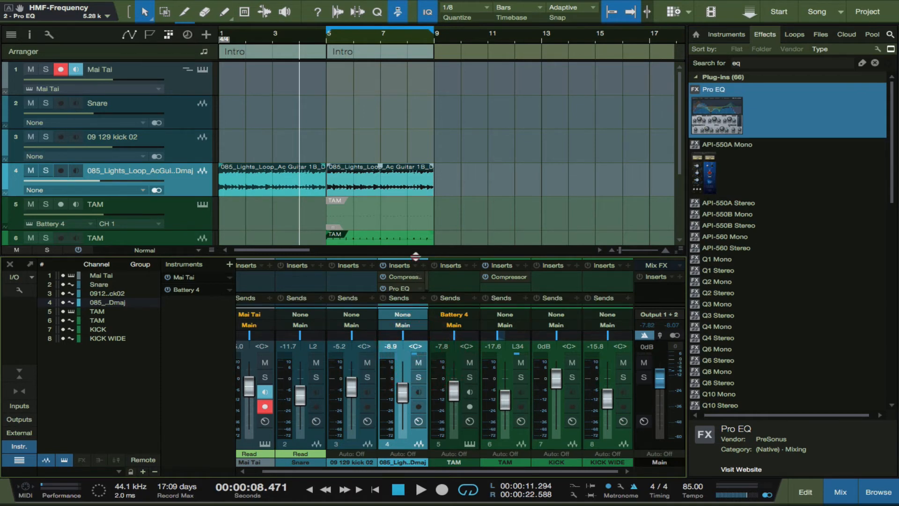
drag(415, 256, 414, 199)
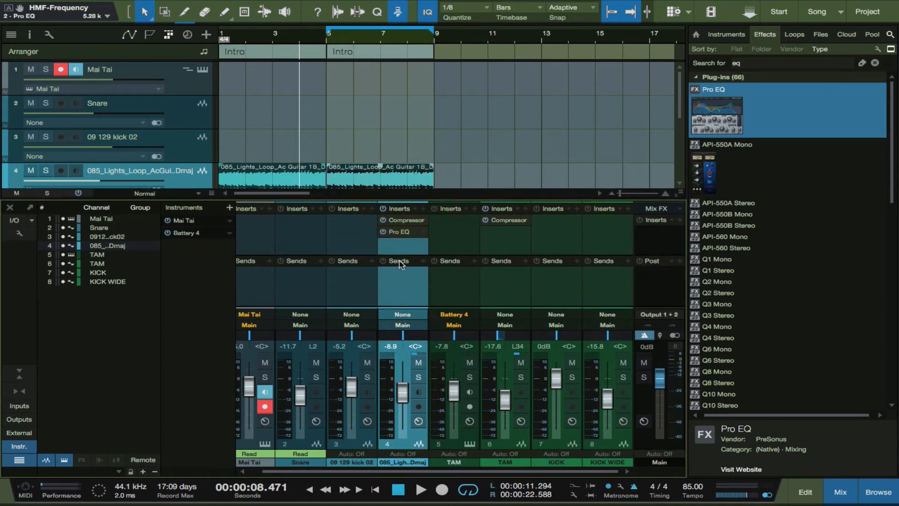
drag(399, 255, 415, 277)
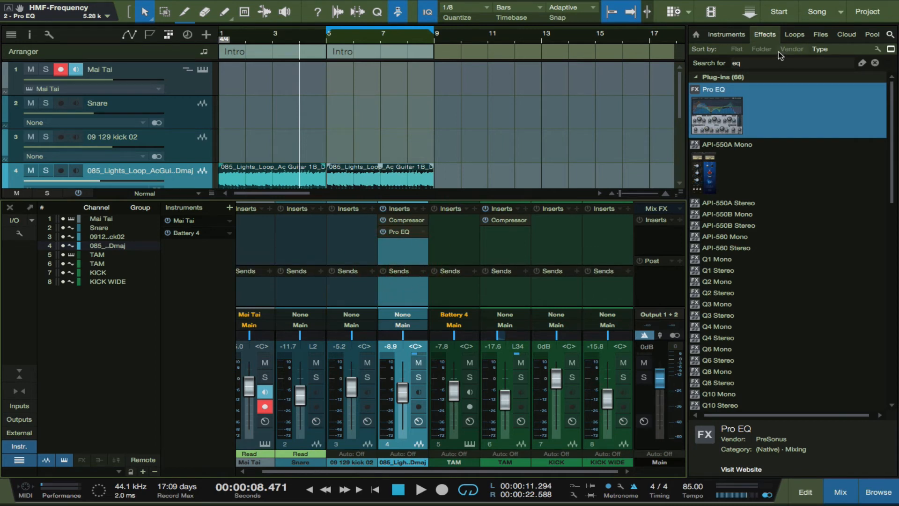
Search the effects for rev and add Open AIR as a send on the guitar loop channel, moving its window clear of the sends.
click(766, 64)
text(rev)
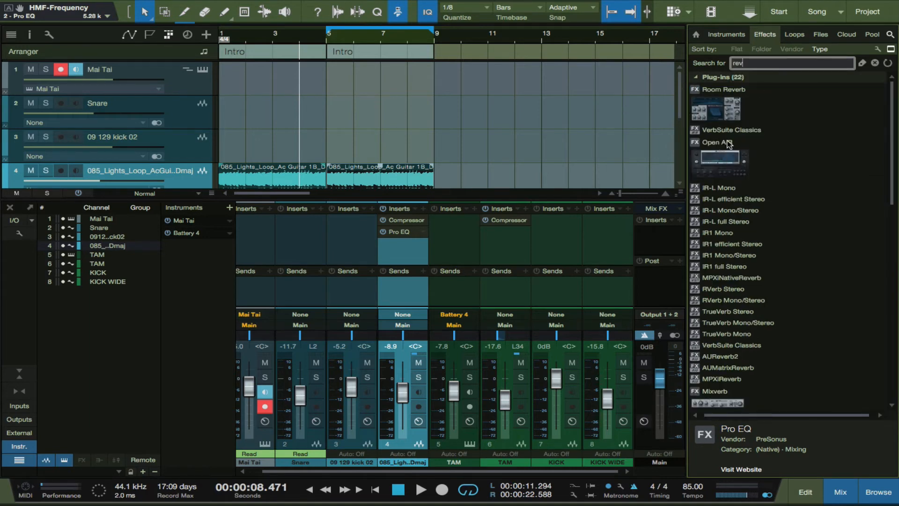
click(738, 169)
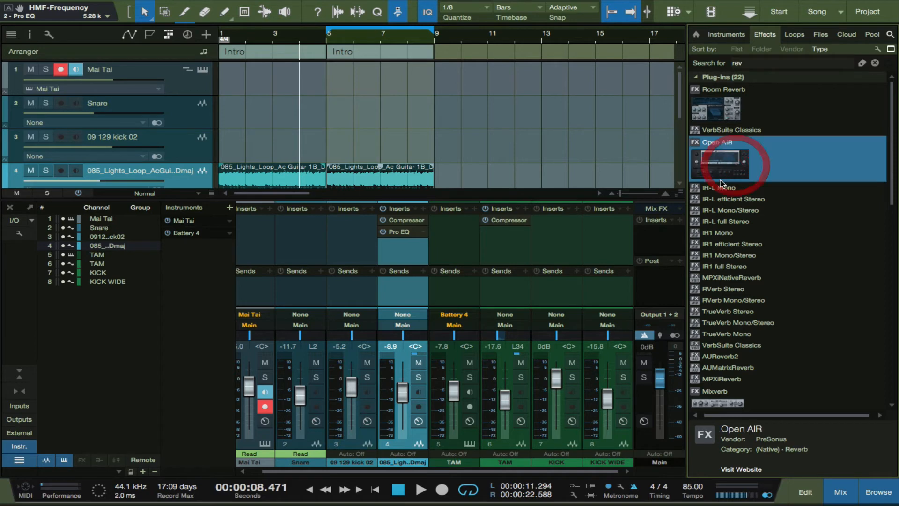
drag(728, 164, 401, 289)
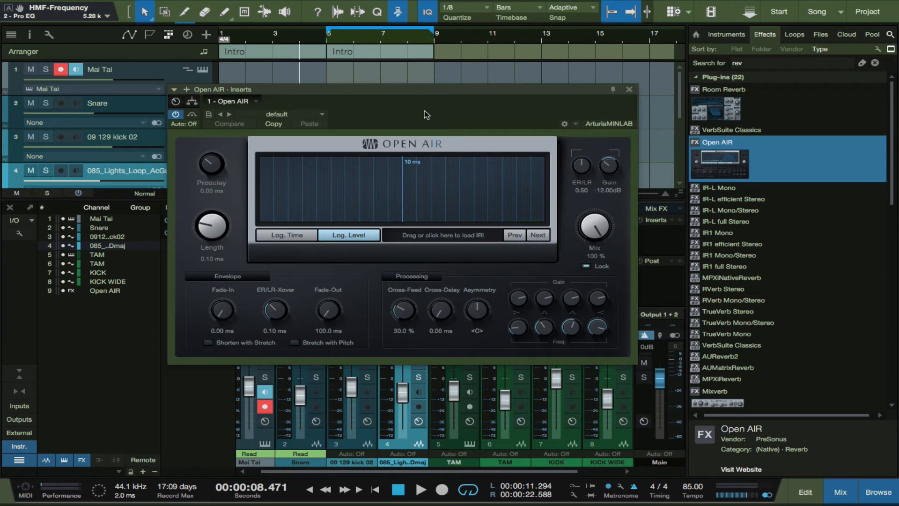
drag(426, 92, 352, 69)
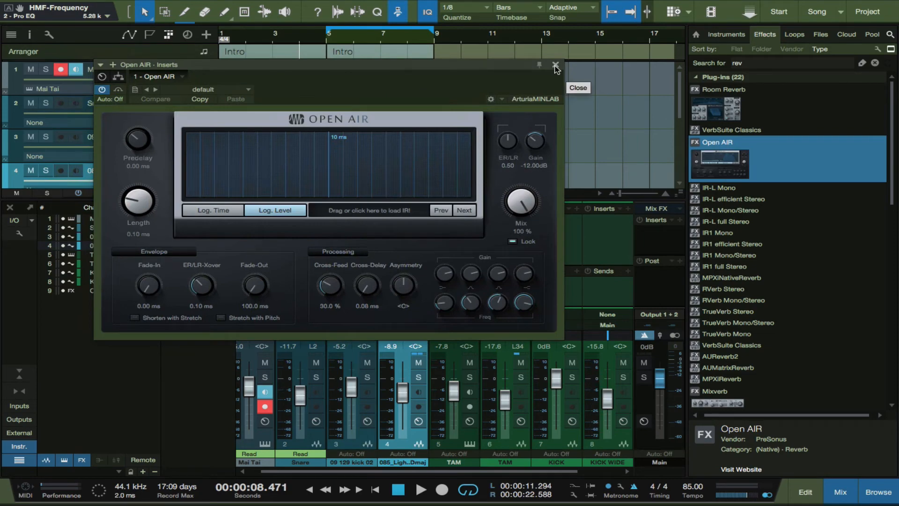
drag(488, 67, 260, 111)
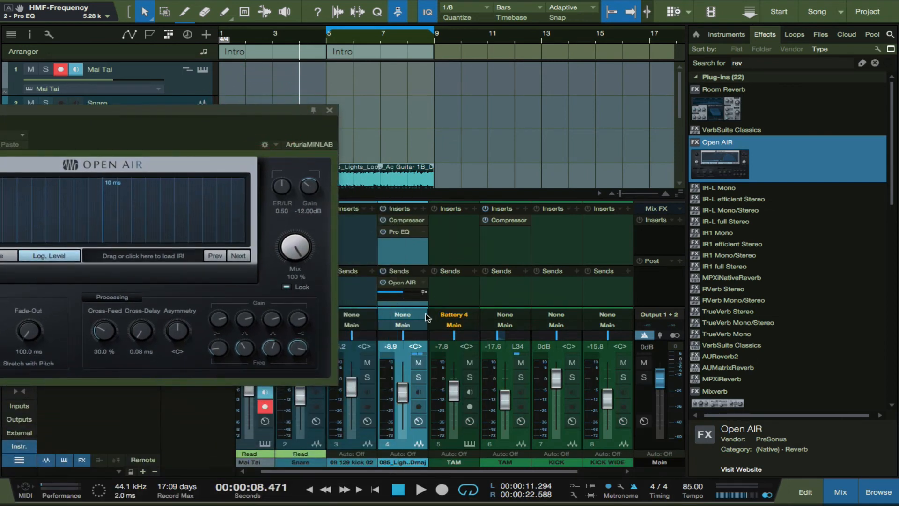
Rename the new Open AIR effect channel as rev.
scroll(412, 317, right, 1)
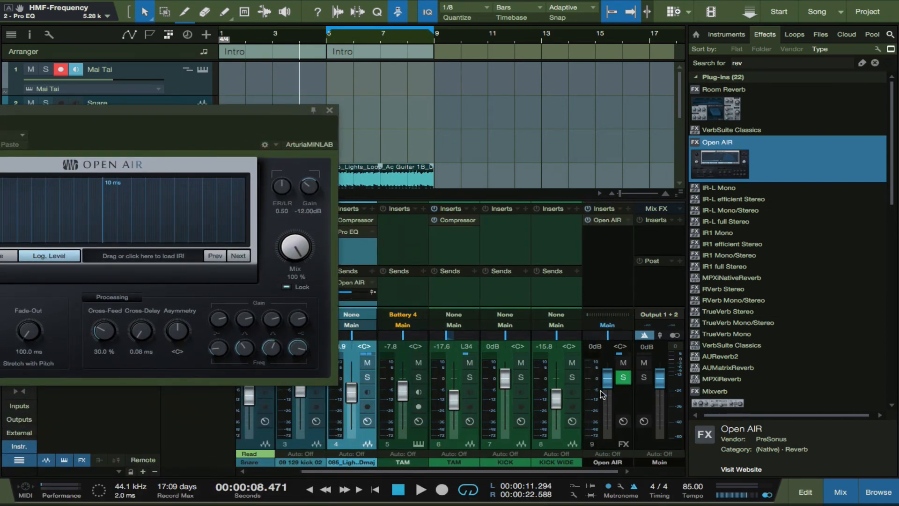
double_click(607, 463)
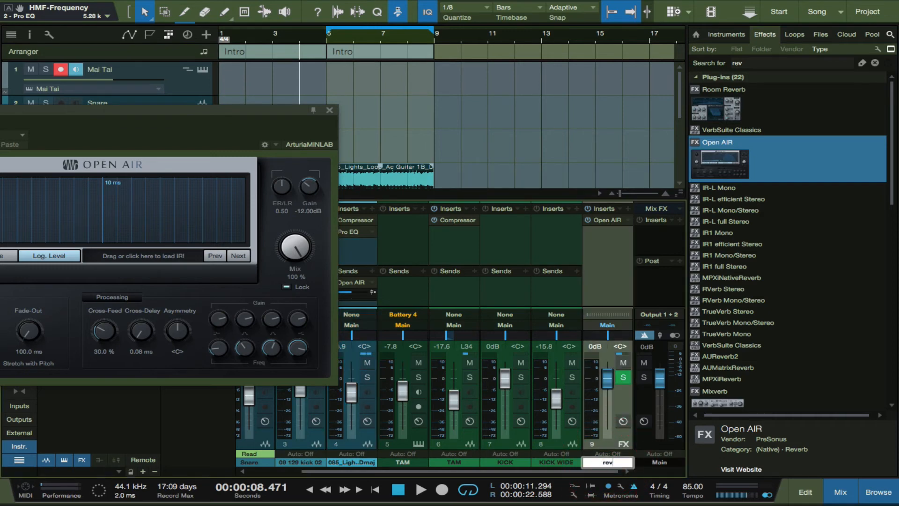
key(Return)
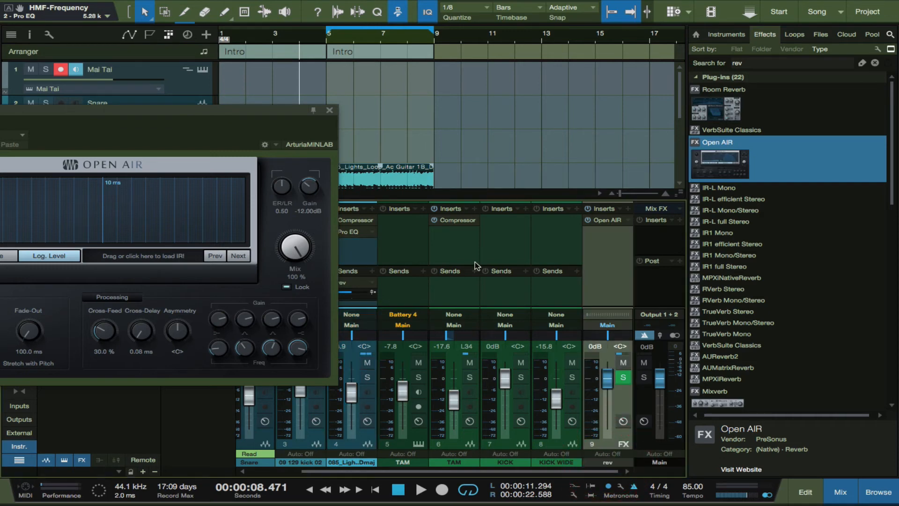
Reposition the Open AIR window over the console and set the reverb's predelay to 22.5 ms during playback.
drag(243, 114, 525, 155)
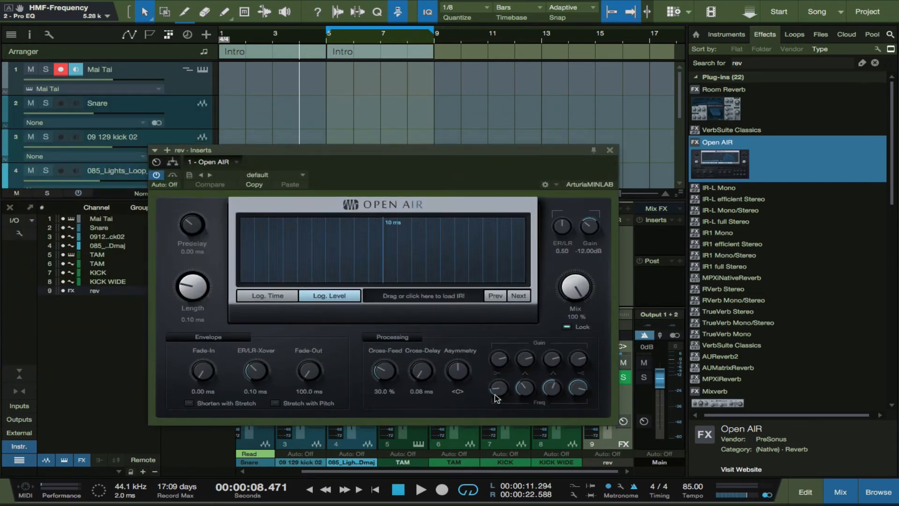
key(space)
drag(525, 151, 291, 174)
drag(162, 169, 326, 150)
key(space)
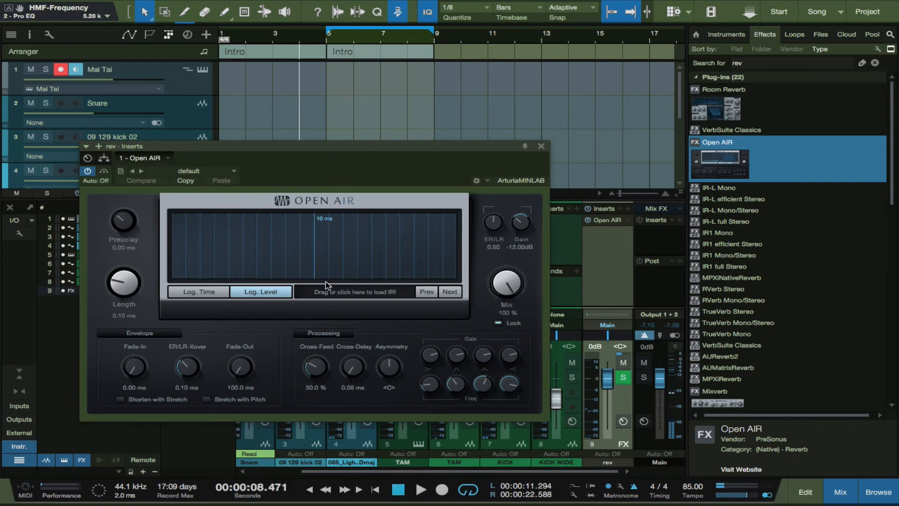
key(space)
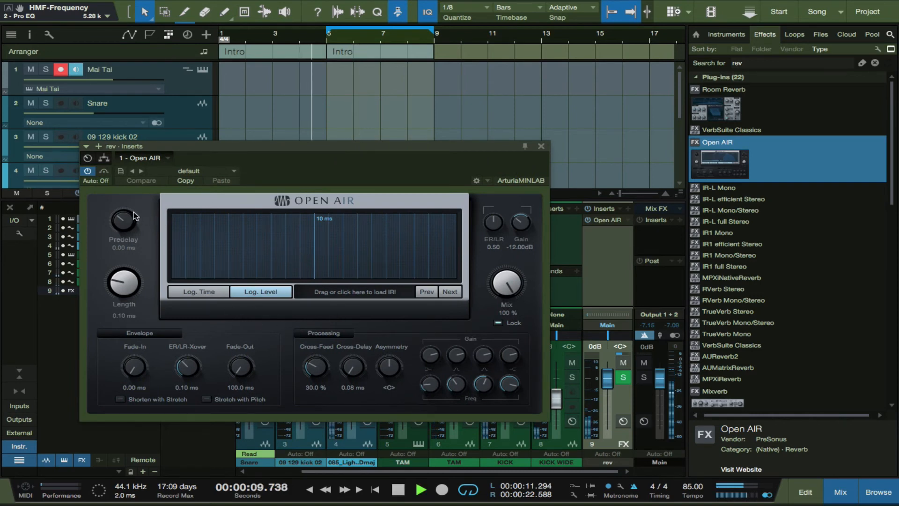
drag(129, 227, 128, 218)
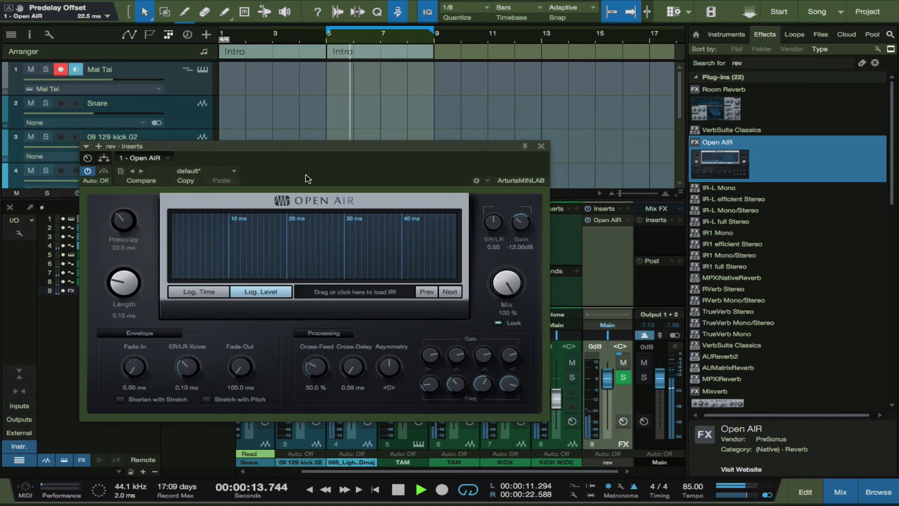
Audition the Medium Halls presets in Open AIR and load the Cathedral preset.
click(231, 172)
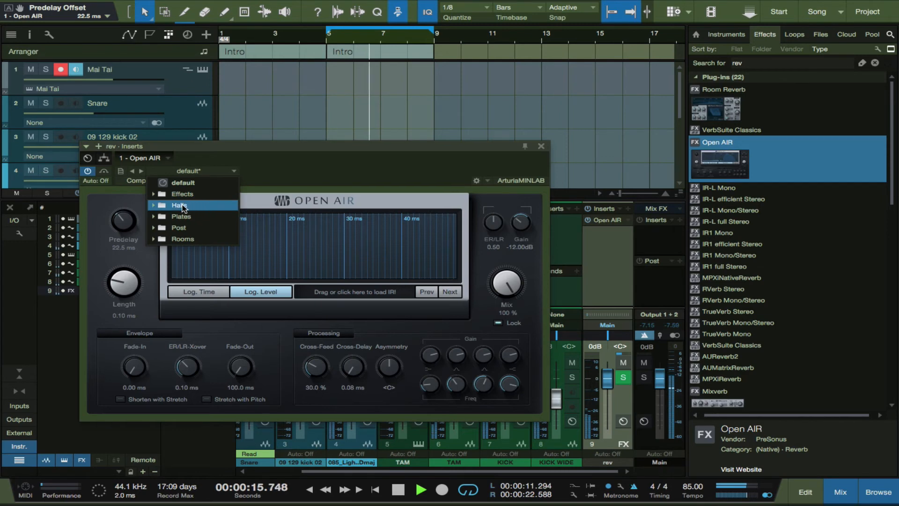
click(155, 207)
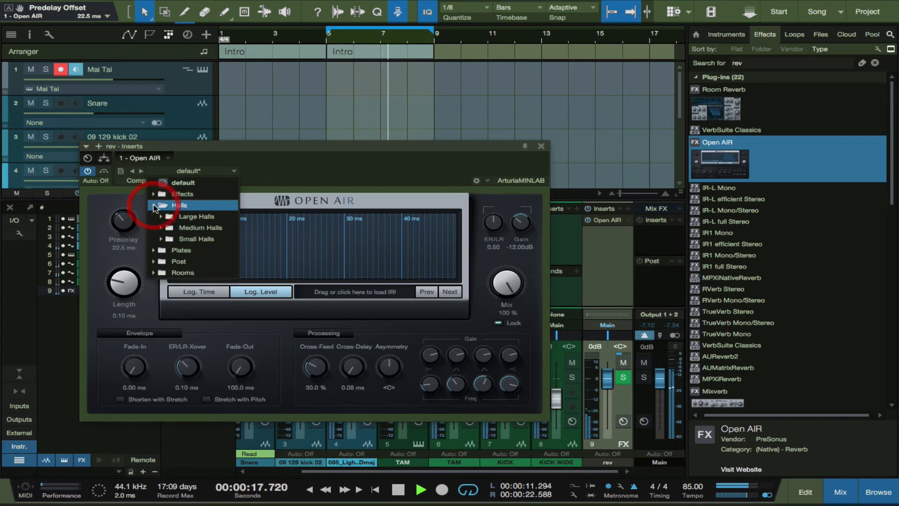
click(204, 228)
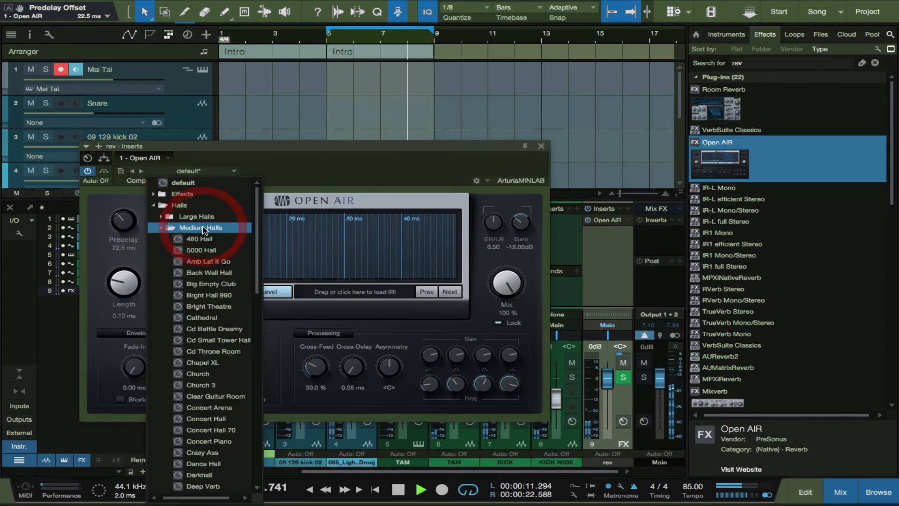
click(212, 274)
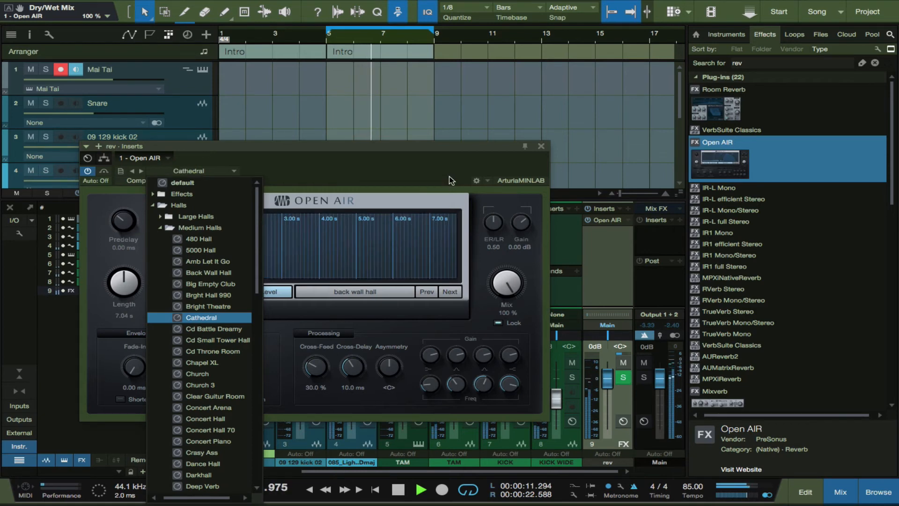
click(453, 143)
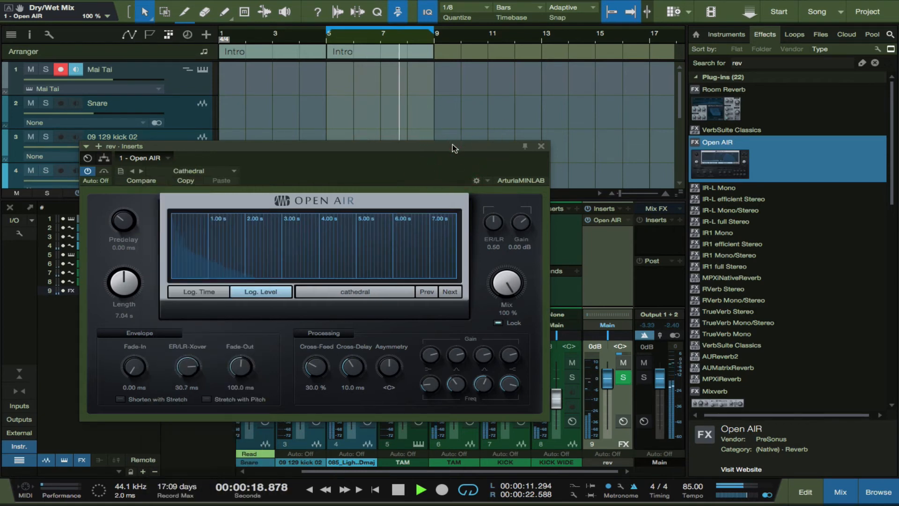
Close the reverb window, lower the guitar channel's rev send level to about -18.9 dB, and stop playback.
click(541, 148)
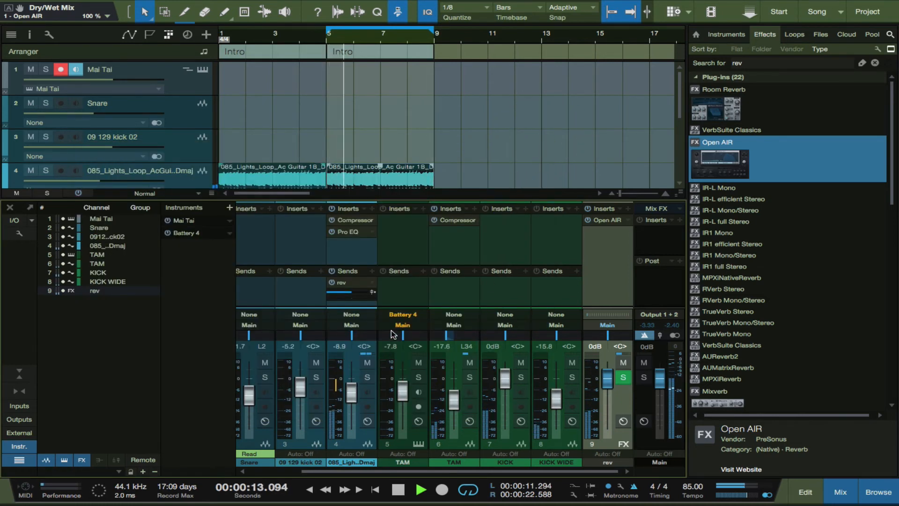
mouse_move(349, 294)
mouse_down()
mouse_move(332, 299)
mouse_move(348, 294)
mouse_move(341, 298)
mouse_up()
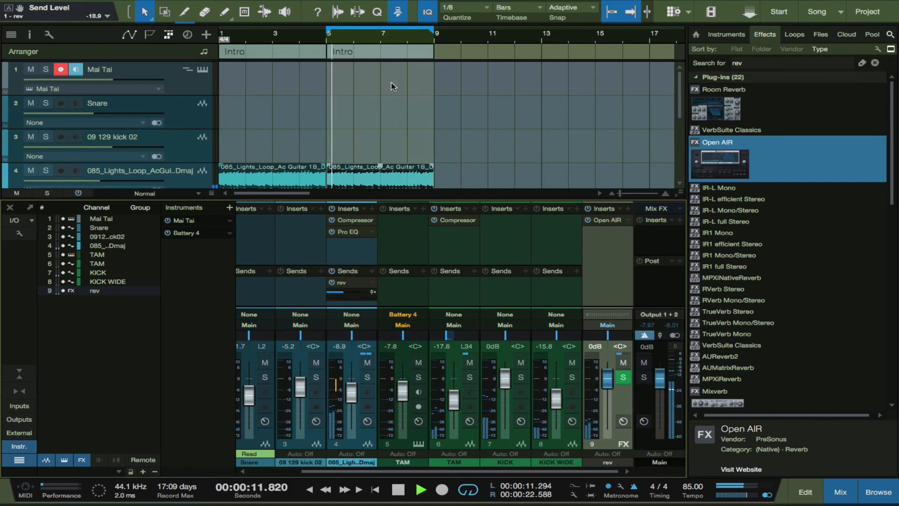
key(space)
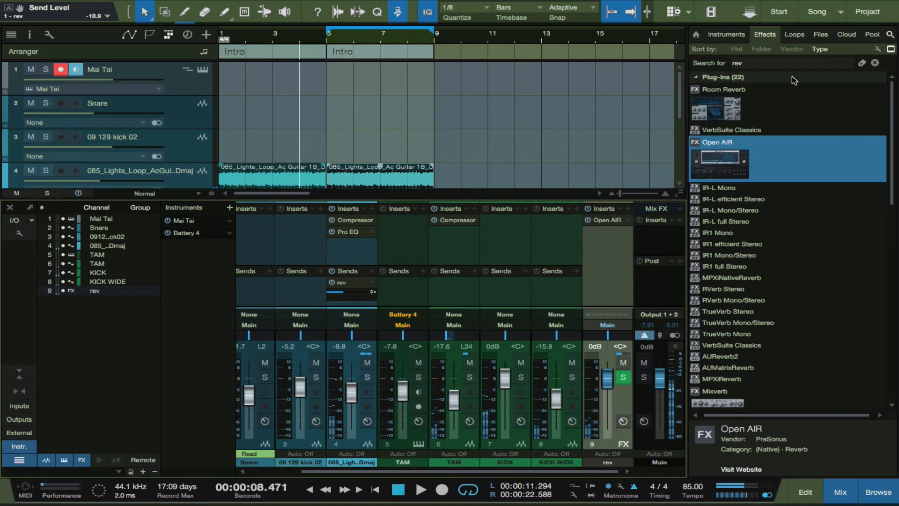
Search the effects for litt and insert LittleMicroShift below Pro EQ on the guitar loop channel.
click(889, 36)
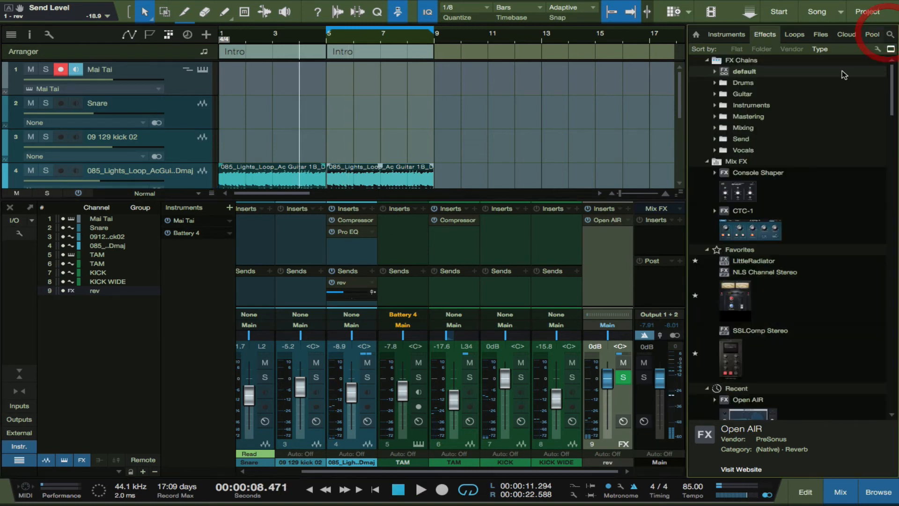
click(891, 36)
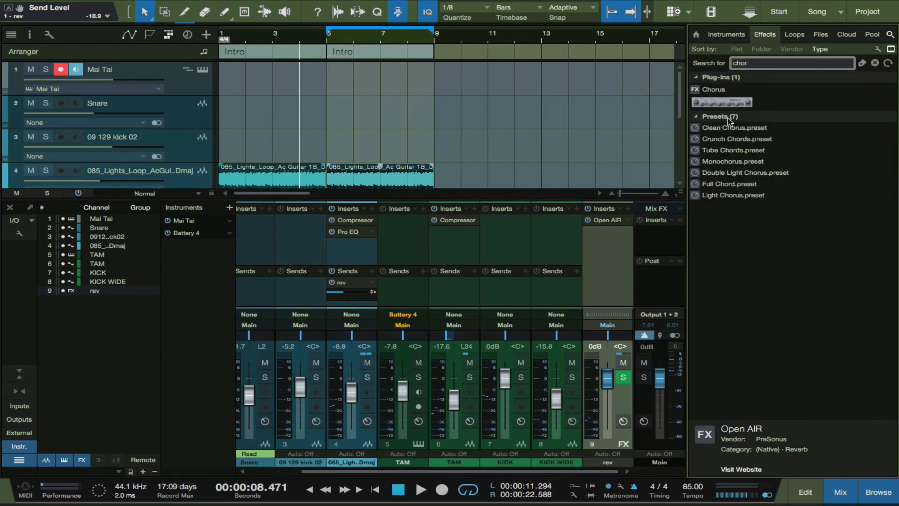
click(755, 58)
click(755, 63)
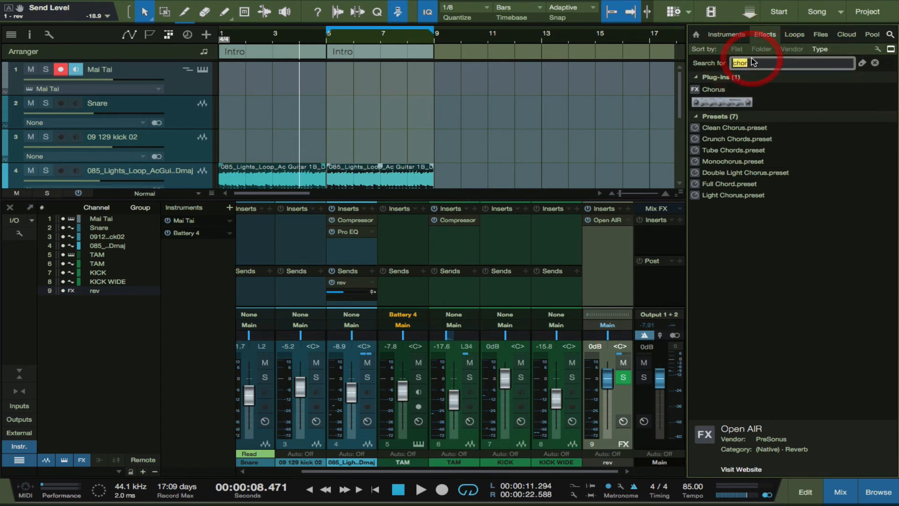
text(litt)
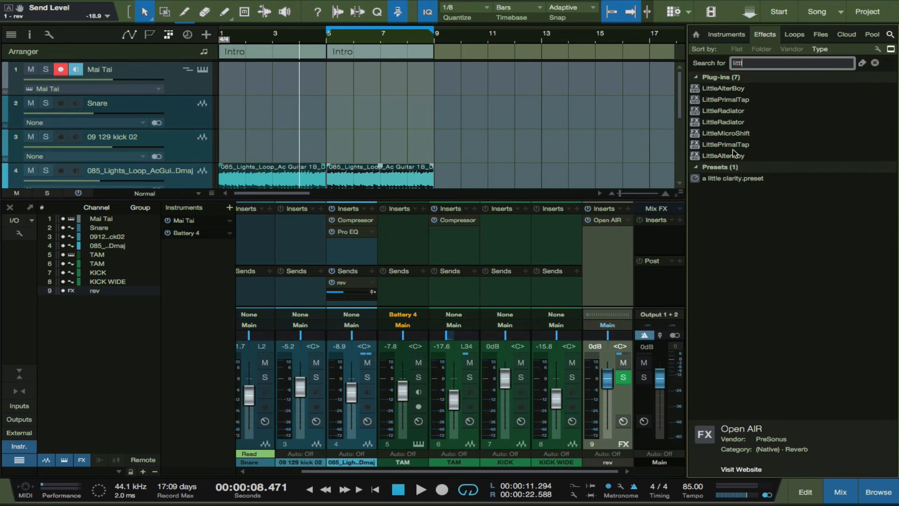
drag(739, 133, 362, 248)
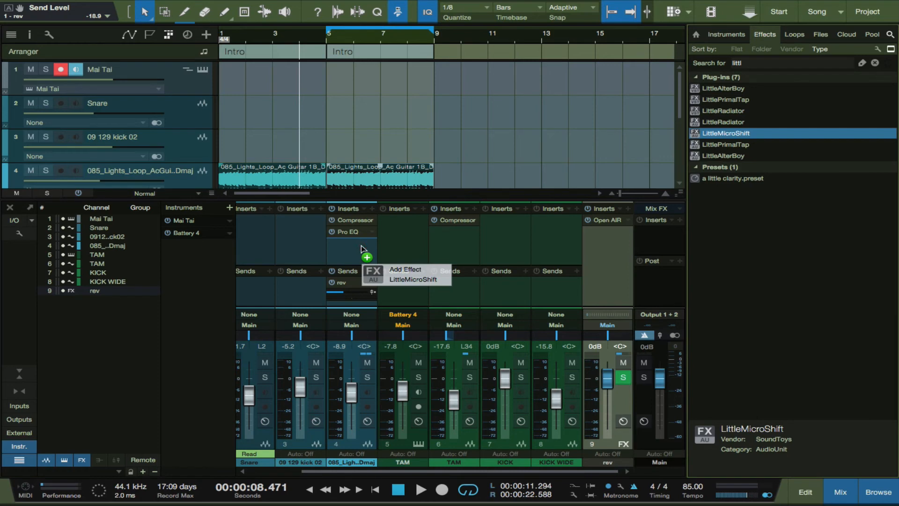
Place LittleMicroShift below Pro EQ in the guitar loop channel's inserts and reposition the plug-in window over the console.
drag(361, 249, 361, 248)
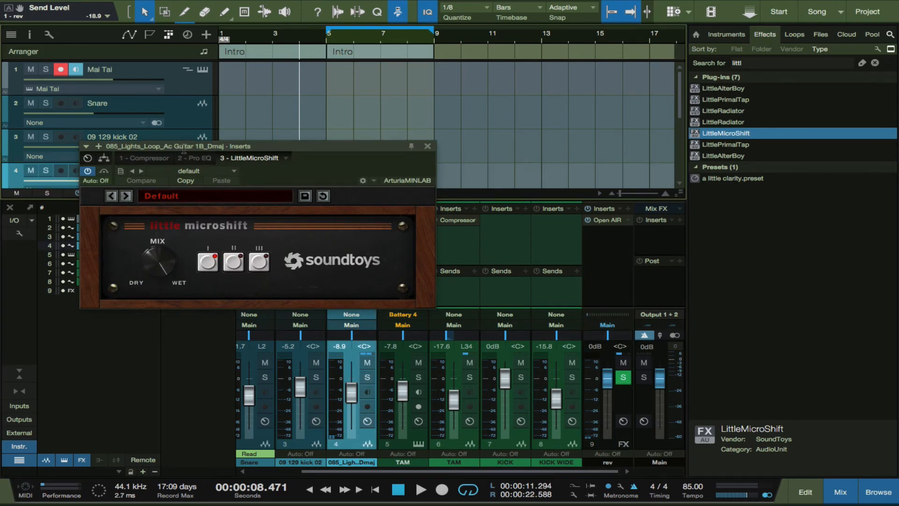
click(187, 149)
drag(281, 136, 410, 154)
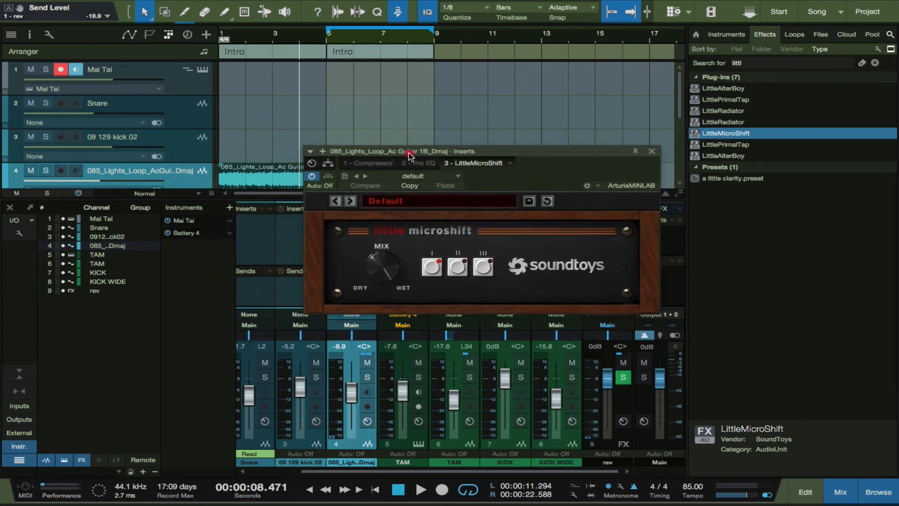
Rename the acoustic guitar loop track as Guitar.
double_click(157, 176)
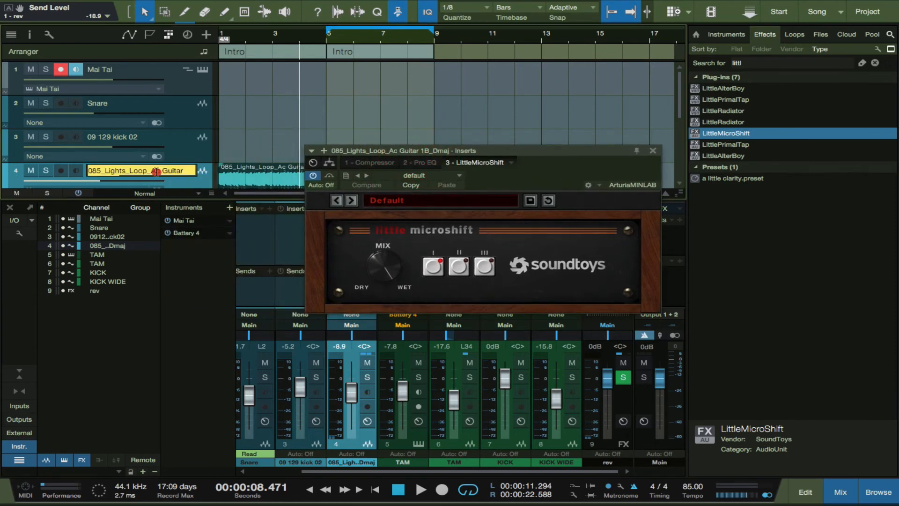
text(Guit)
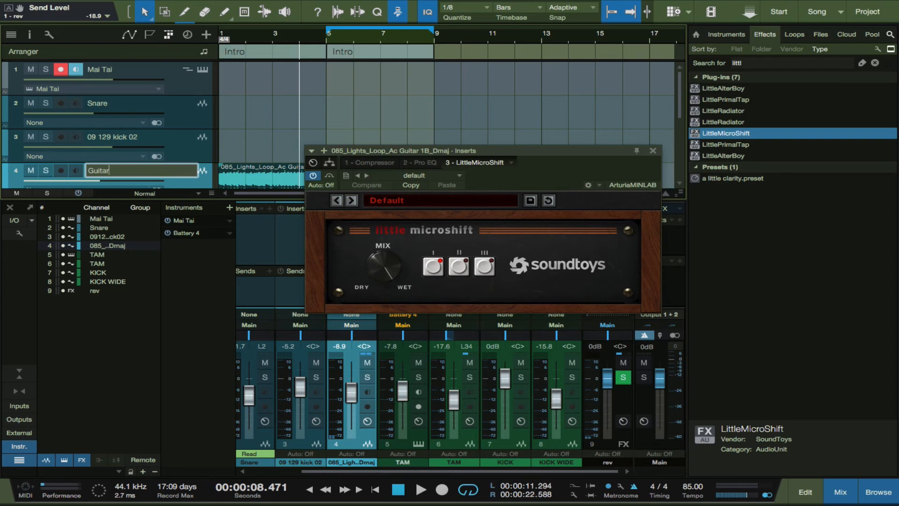
key(Return)
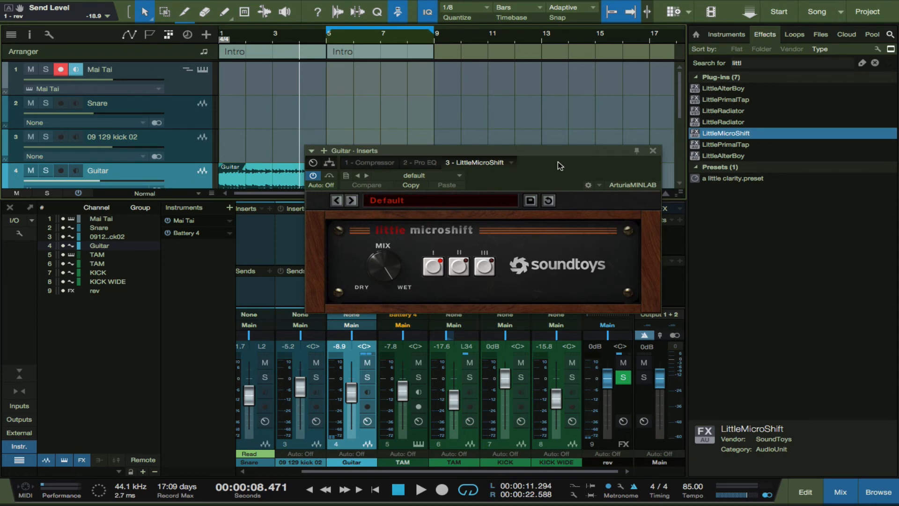
Set LittleMicroShift's mix to 7.0 % and its mode to II during playback, and close the plug-in window.
drag(546, 157, 557, 79)
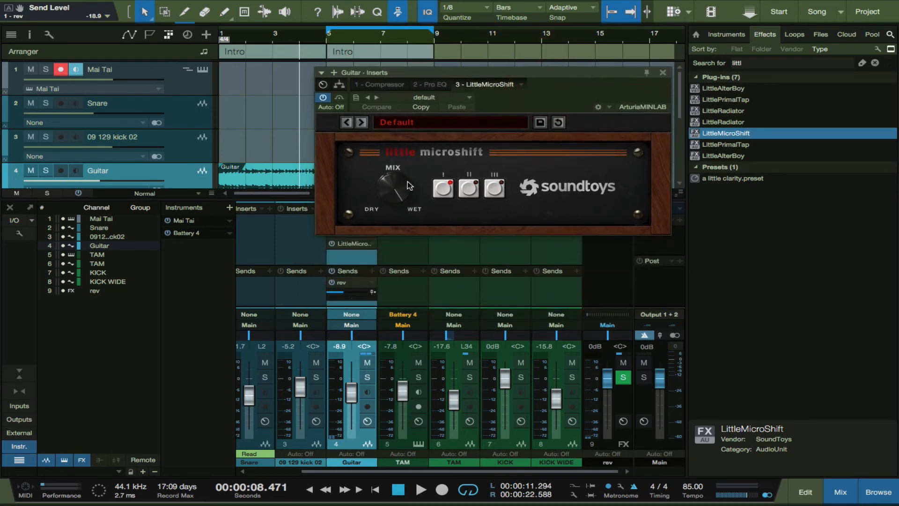
key(space)
drag(407, 181, 376, 276)
click(469, 187)
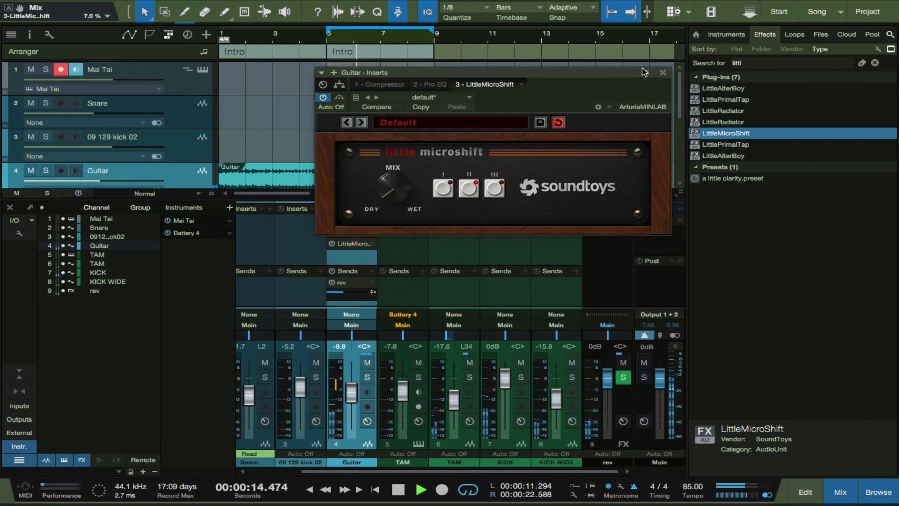
click(661, 72)
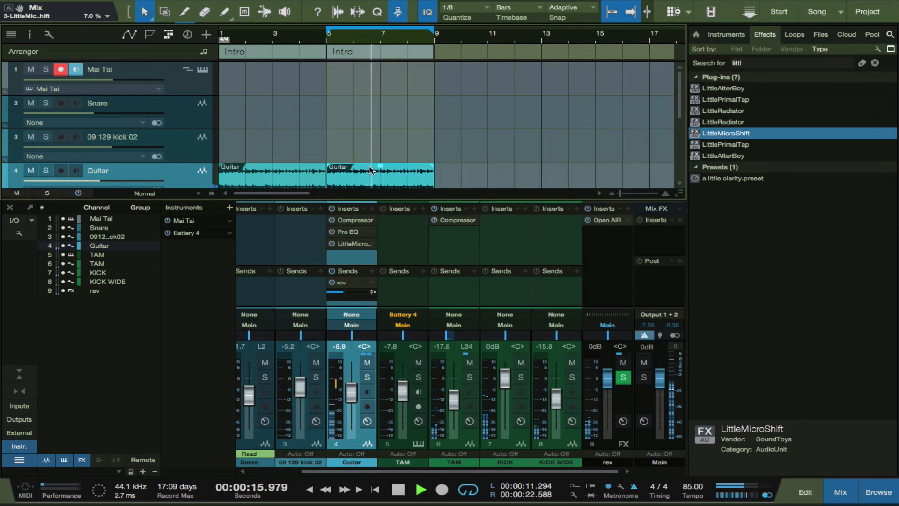
Shape the Guitar channel's Pro EQ to LF 5.65 dB at 246 Hz, LMF 1.41 dB at 455 Hz and MF -3.53 dB at 691 Hz.
click(350, 232)
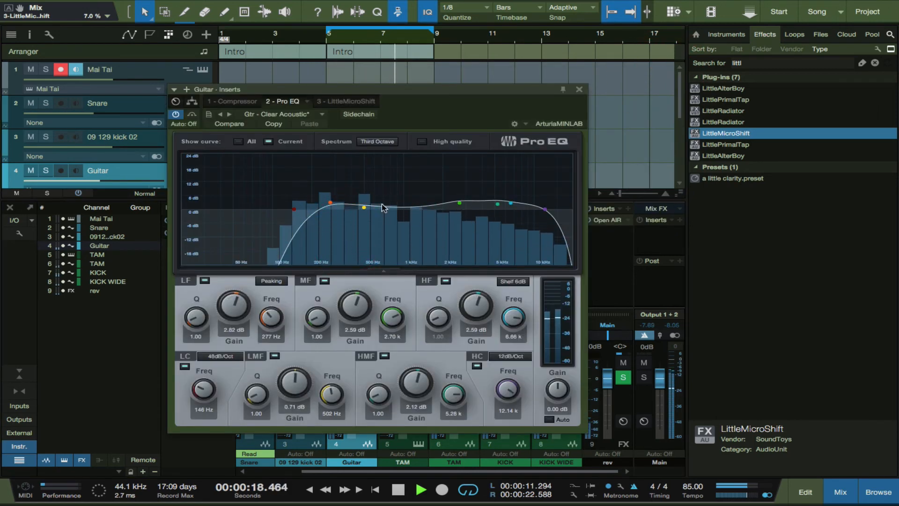
drag(364, 205, 326, 199)
drag(460, 202, 382, 218)
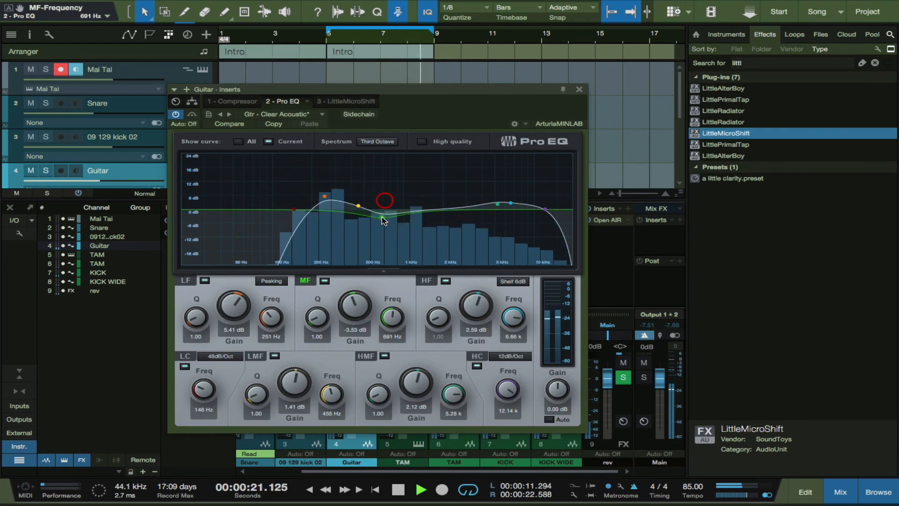
mouse_move(324, 196)
mouse_down()
mouse_move(314, 196)
mouse_move(323, 195)
mouse_up()
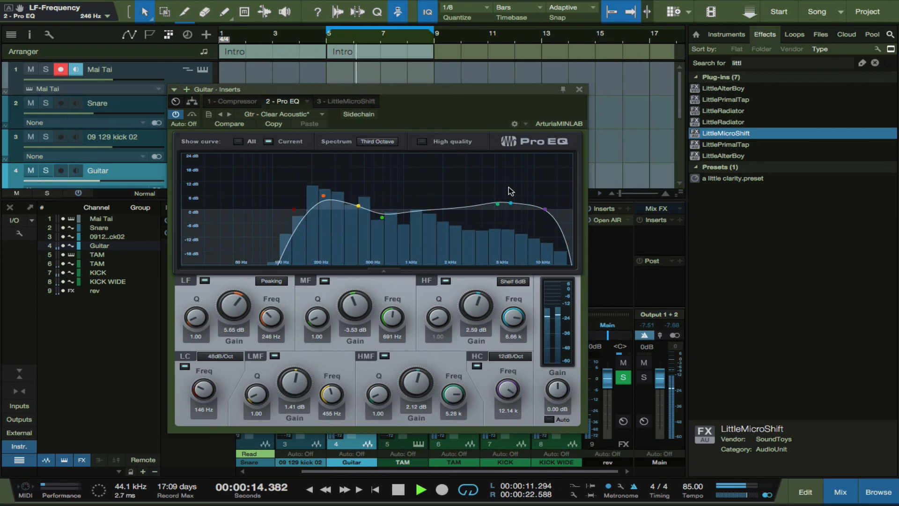
click(579, 90)
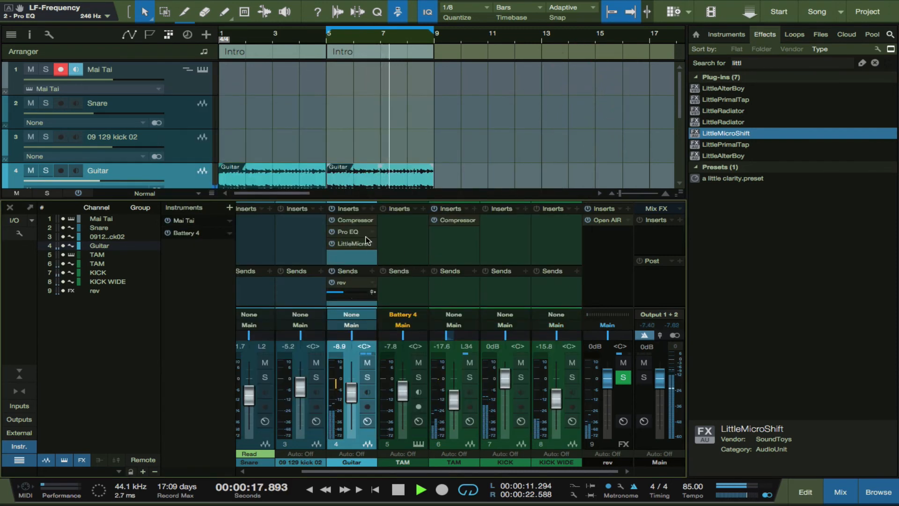
key(space)
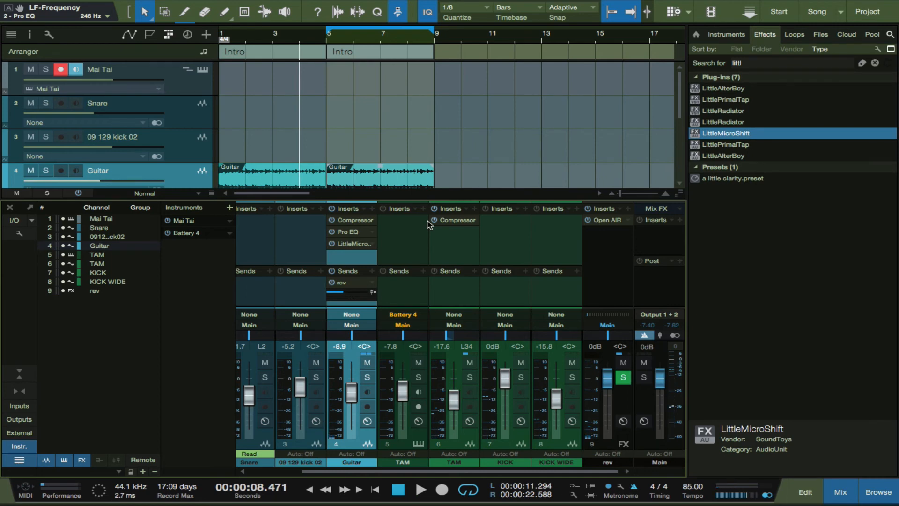
Save the song and make the console slightly taller, auditioning the loop with the Guitar and TAM tracks in view.
key(super+s)
drag(447, 196, 459, 167)
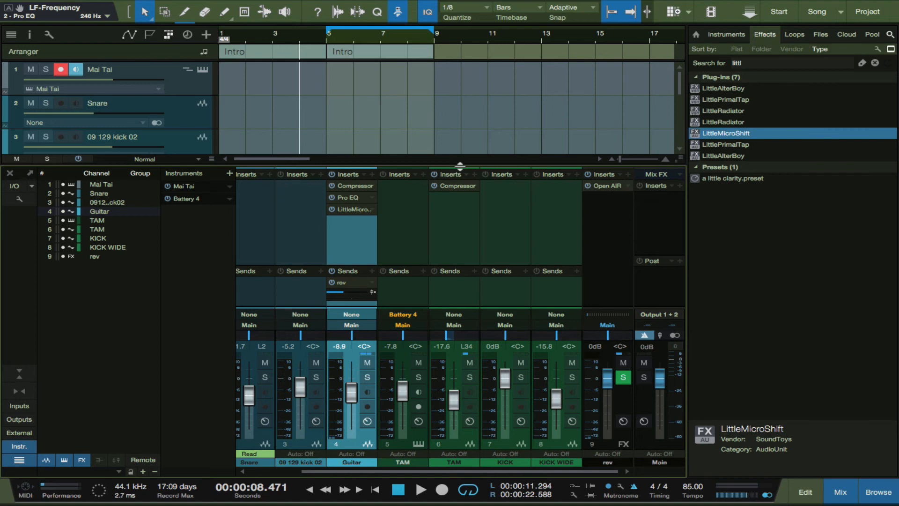
drag(460, 166, 458, 191)
scroll(468, 148, down, 3)
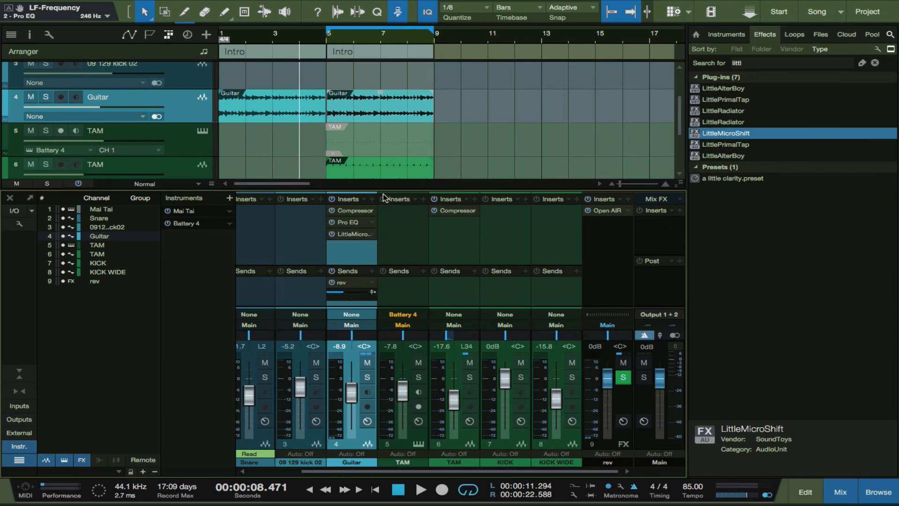
key(space)
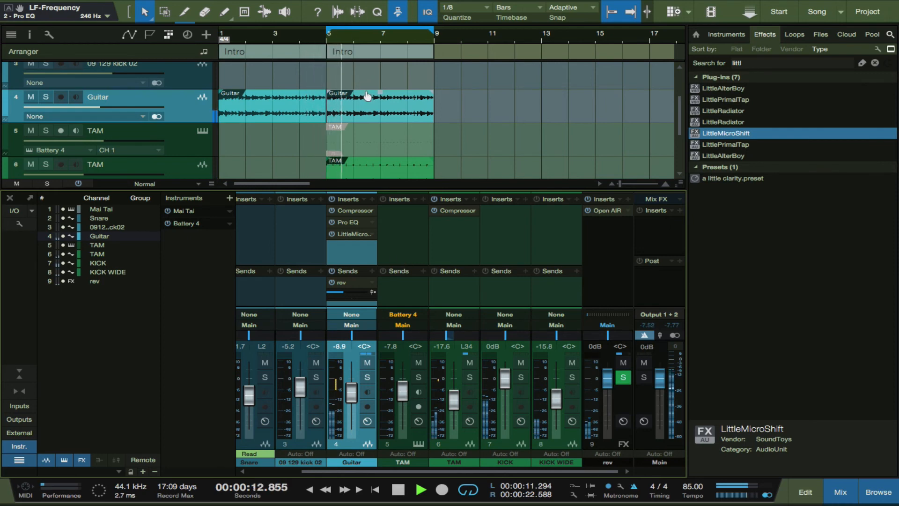
key(space)
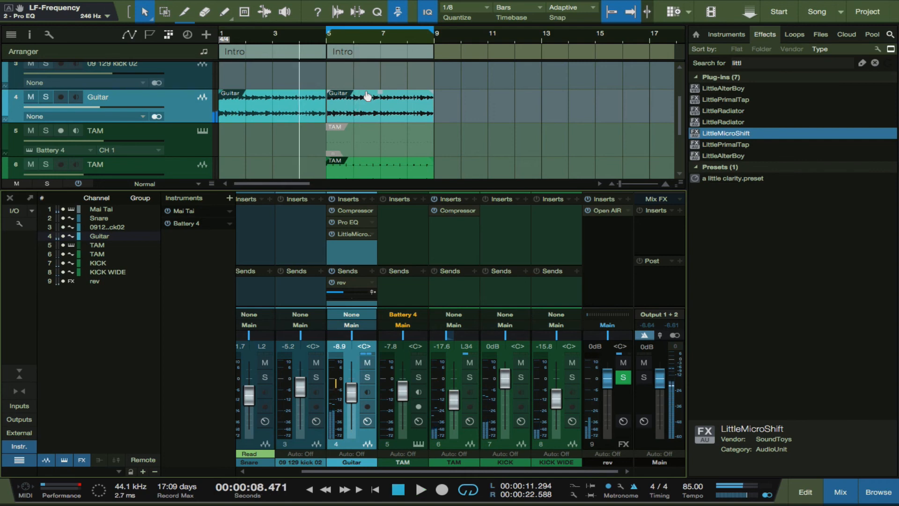
Select the Battery 4 TAM track and examine the external device, audio device and processing settings in the preferences.
click(201, 141)
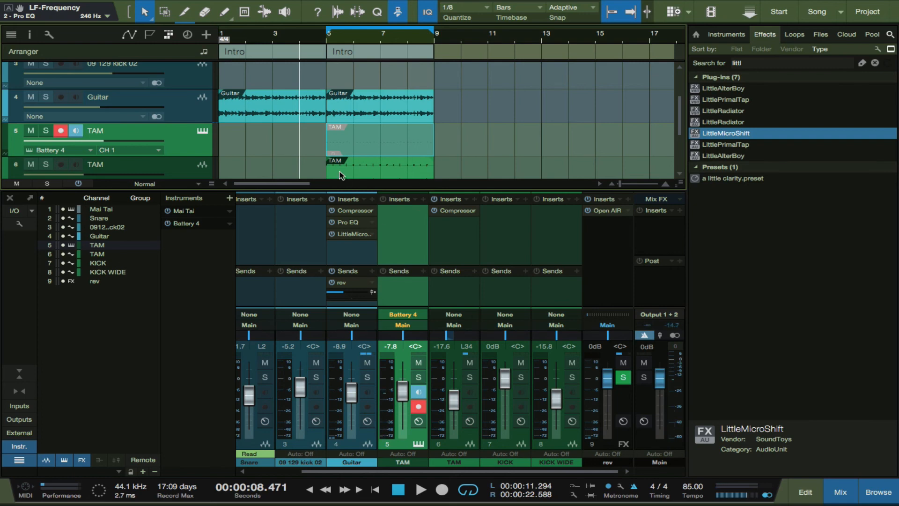
key(super+comma)
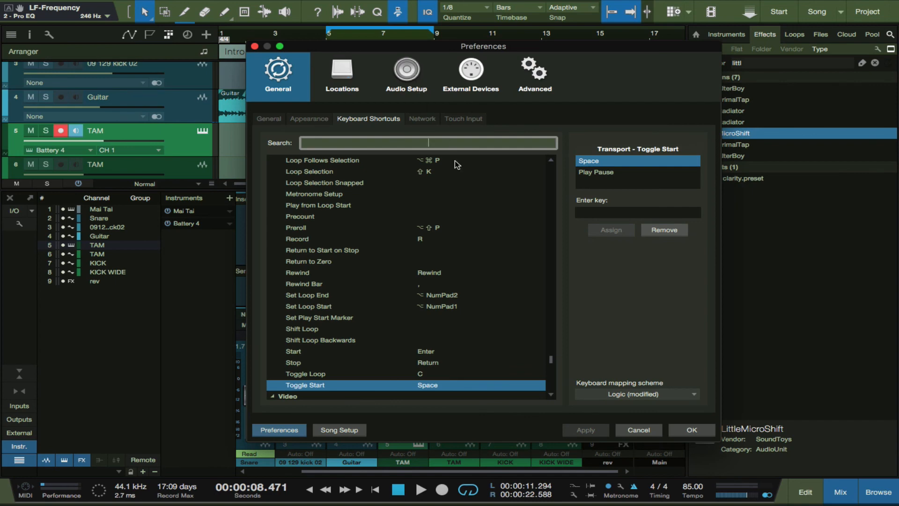
click(478, 82)
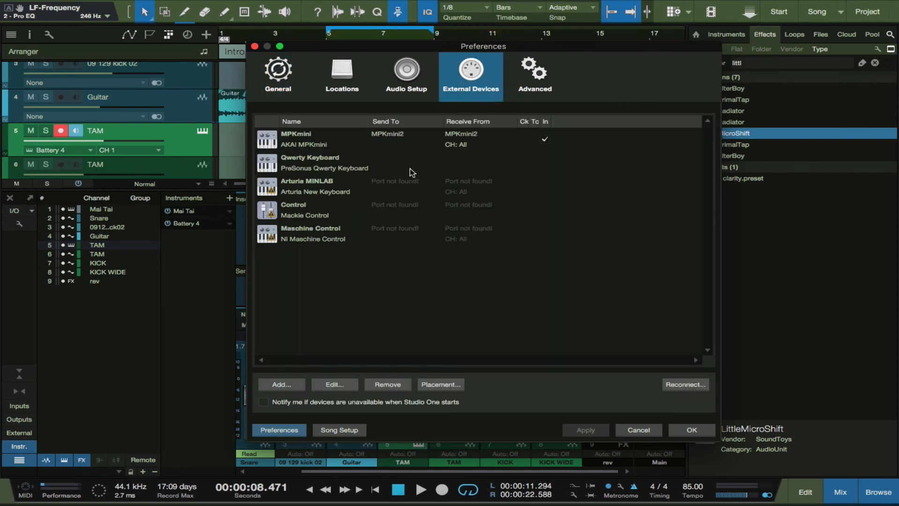
click(412, 74)
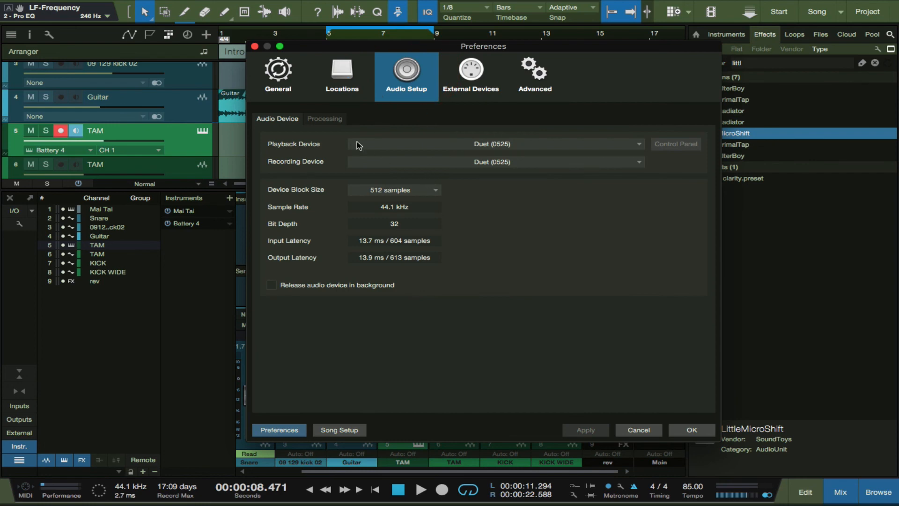
click(335, 120)
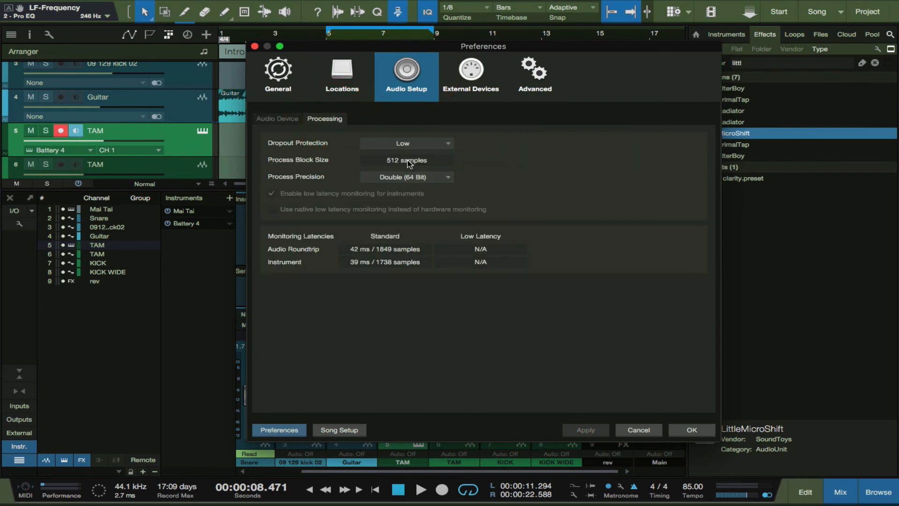
click(282, 120)
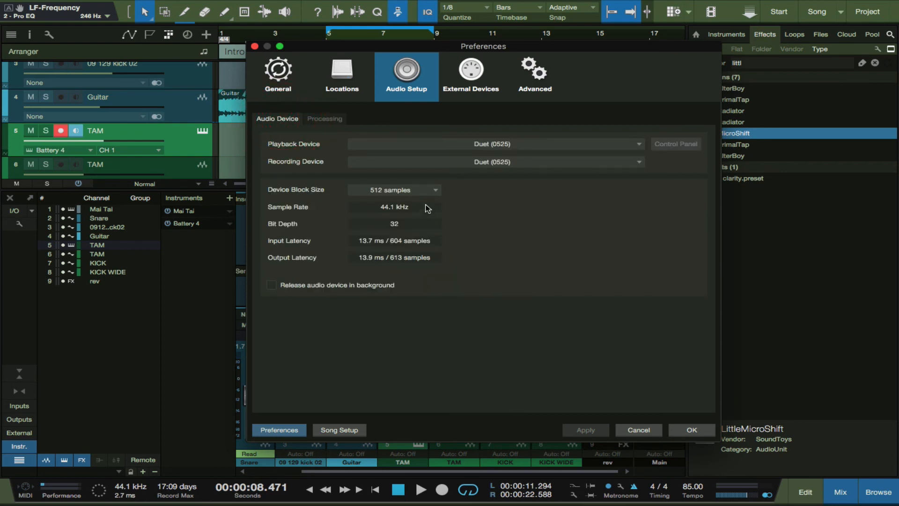
Set the audio device block size to 256 samples, confirm the preferences and place the playhead just after bar 5.
click(429, 190)
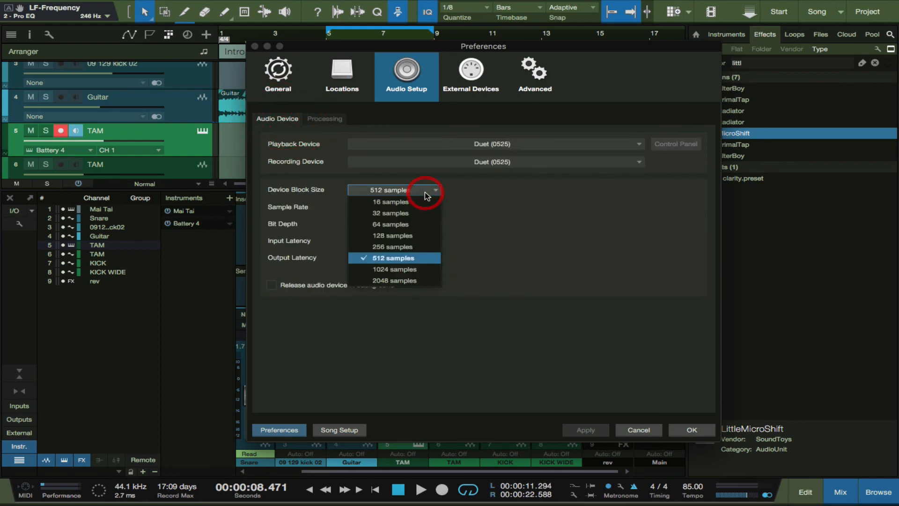
click(406, 247)
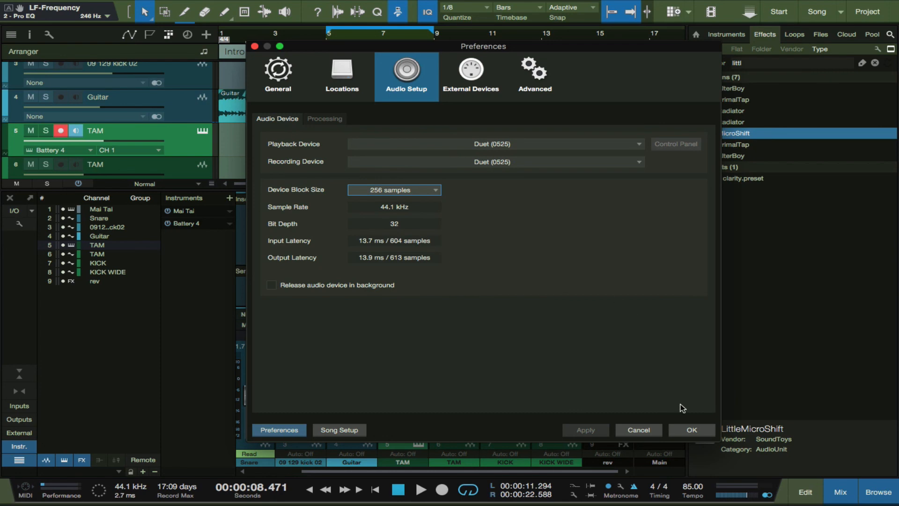
click(682, 429)
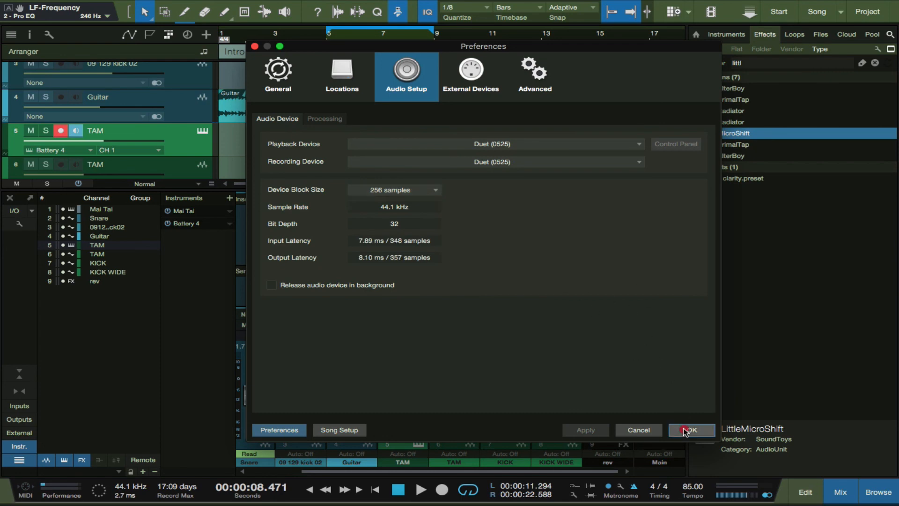
click(341, 39)
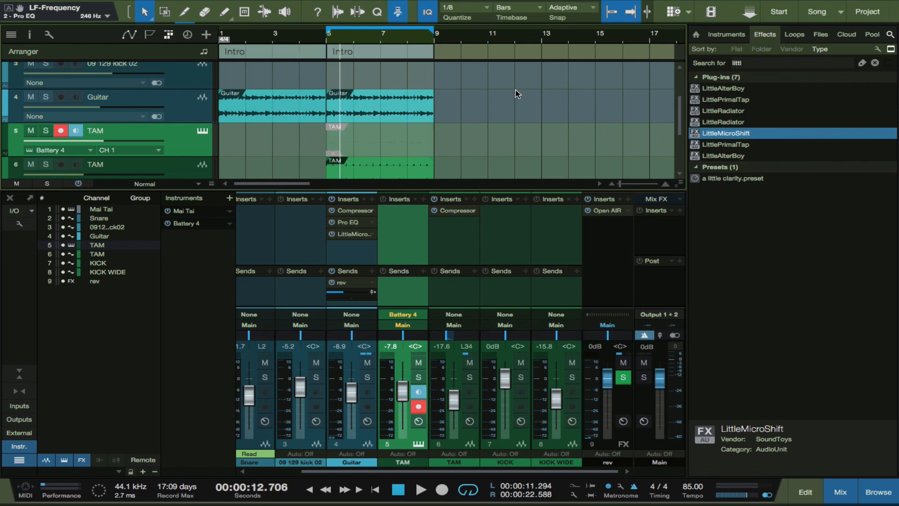